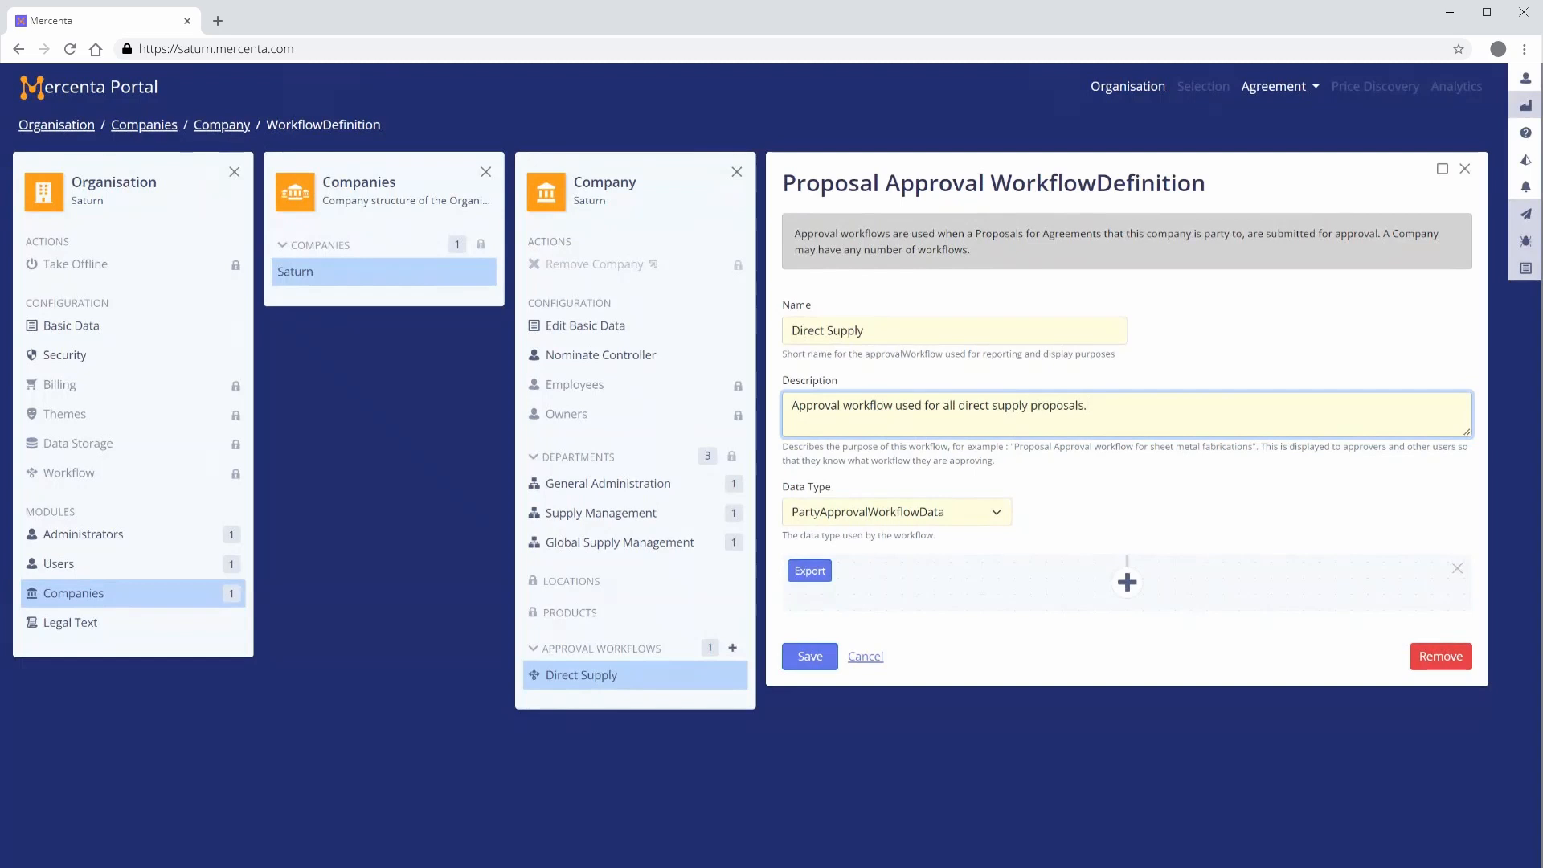
Step: Maximise the Direct Supply workflow editor and add a WaitForApproverDecision step to the empty workflow
{"action": "left_click", "coordinate": [1442, 169]}
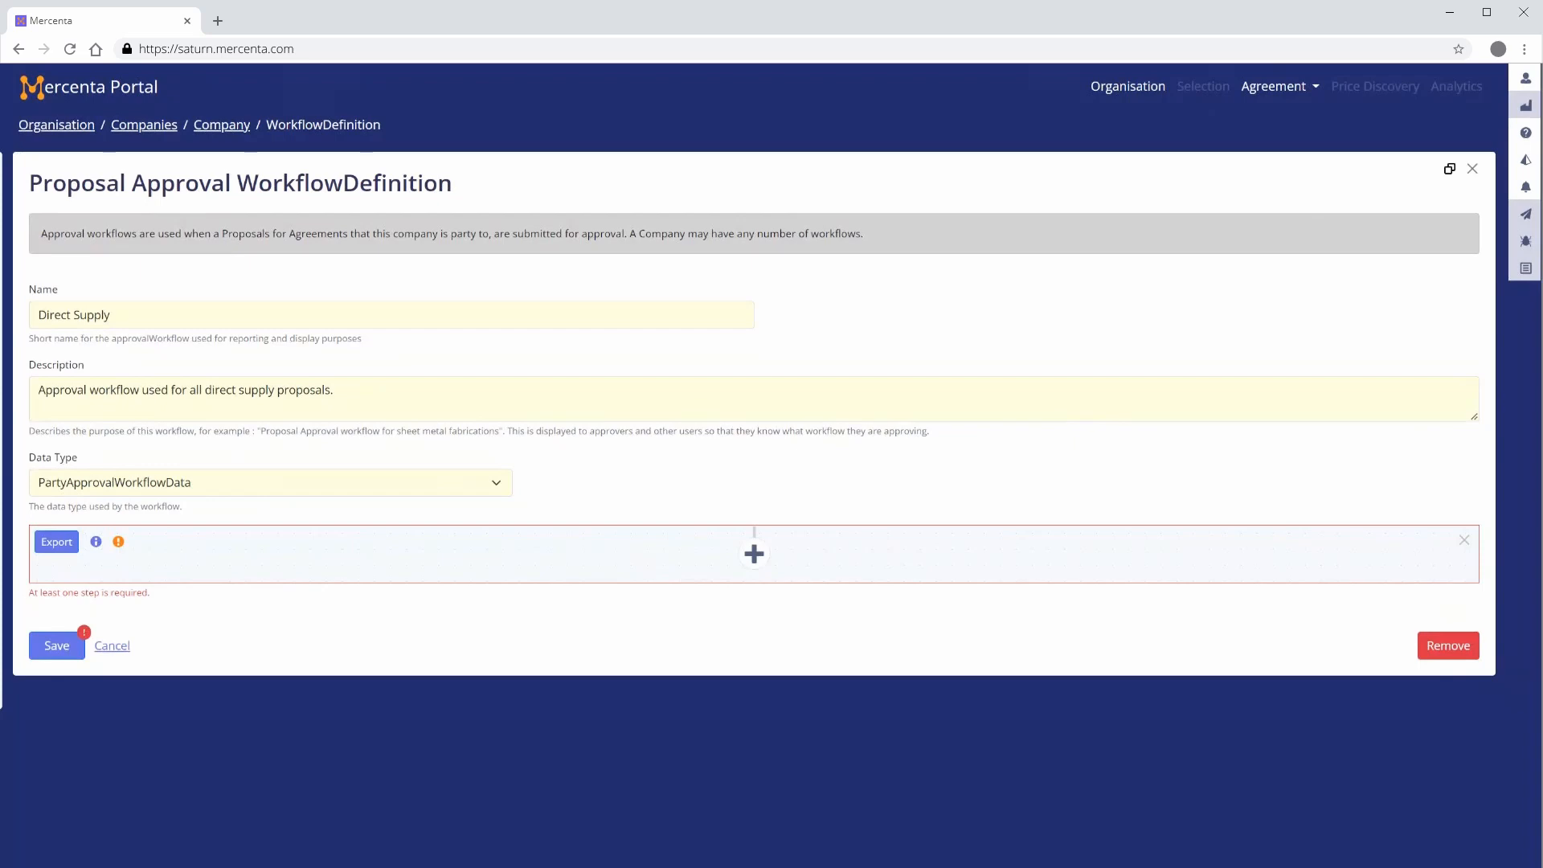
{"action": "left_click", "coordinate": [754, 553]}
{"action": "left_click", "coordinate": [579, 316]}
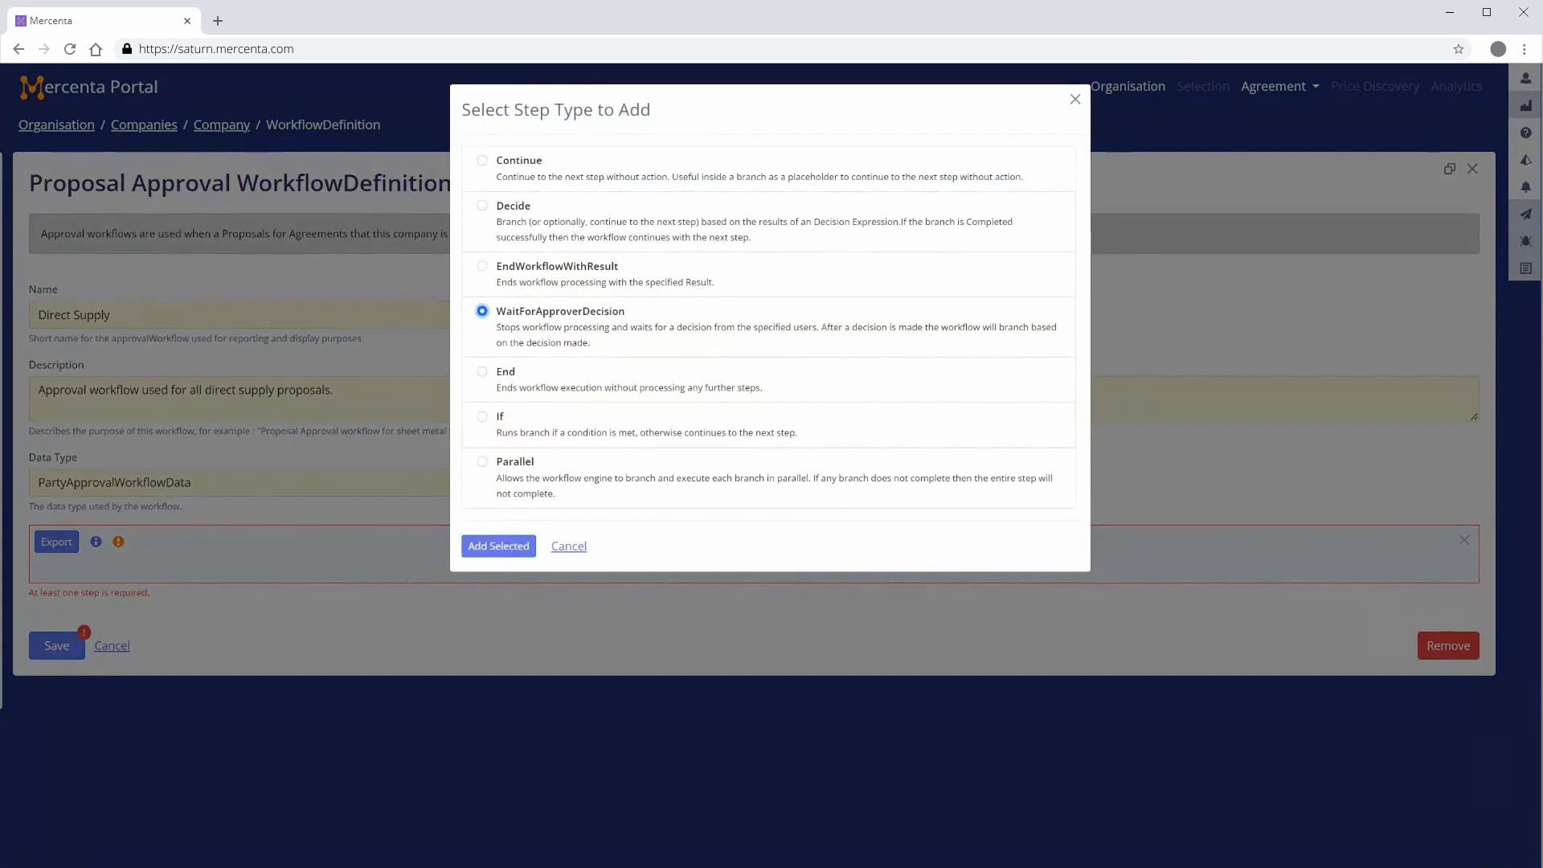
{"action": "left_click", "coordinate": [496, 545]}
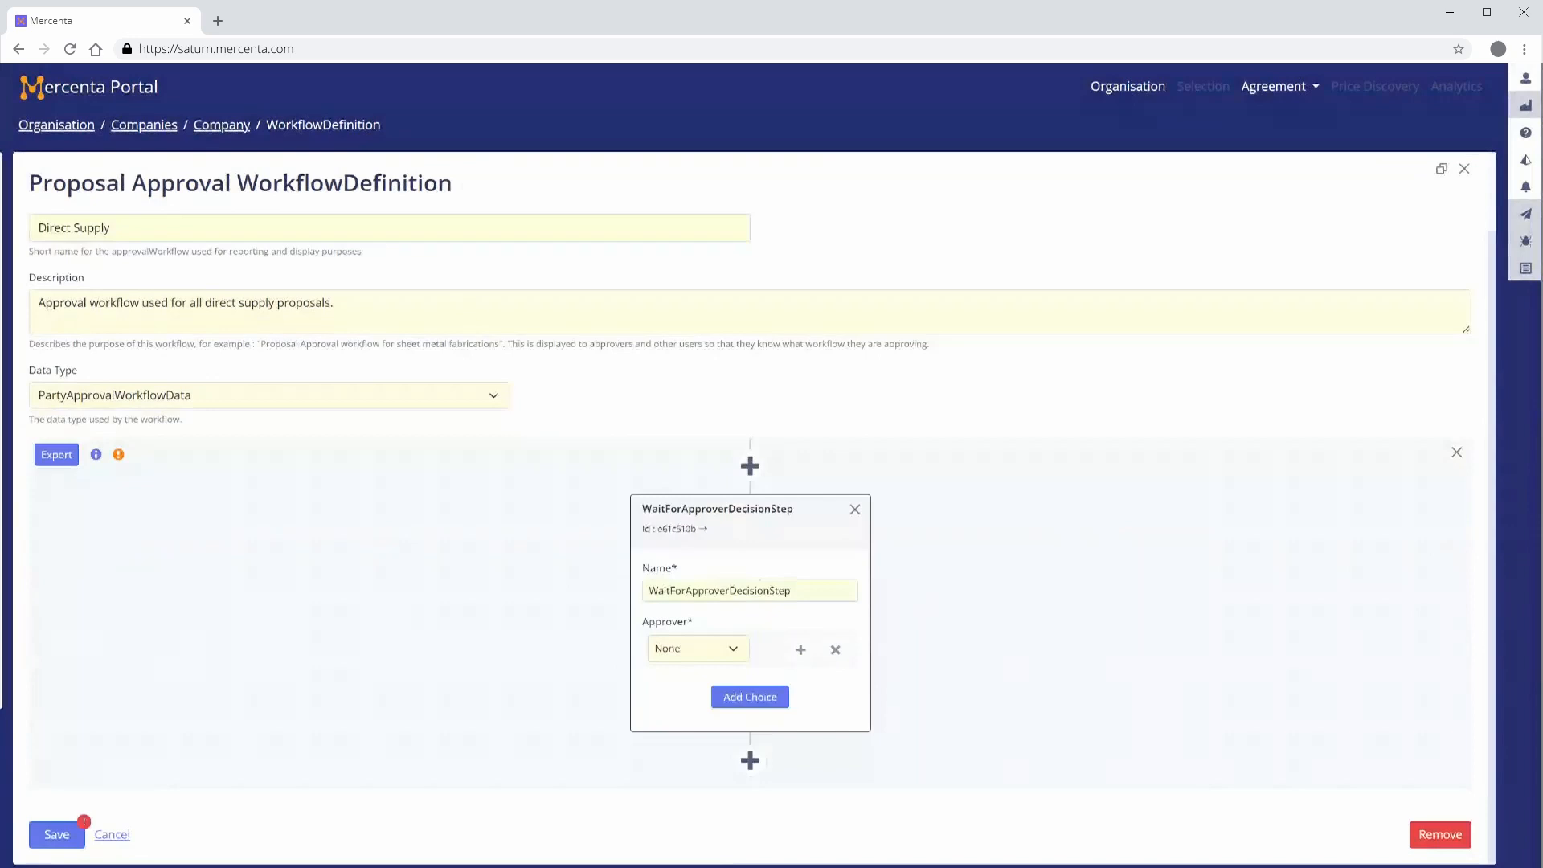
Step: Name the new approver decision step "Local Supply Management Approval"
{"action": "double_click", "coordinate": [760, 591]}
{"action": "type", "text": "Lo"}
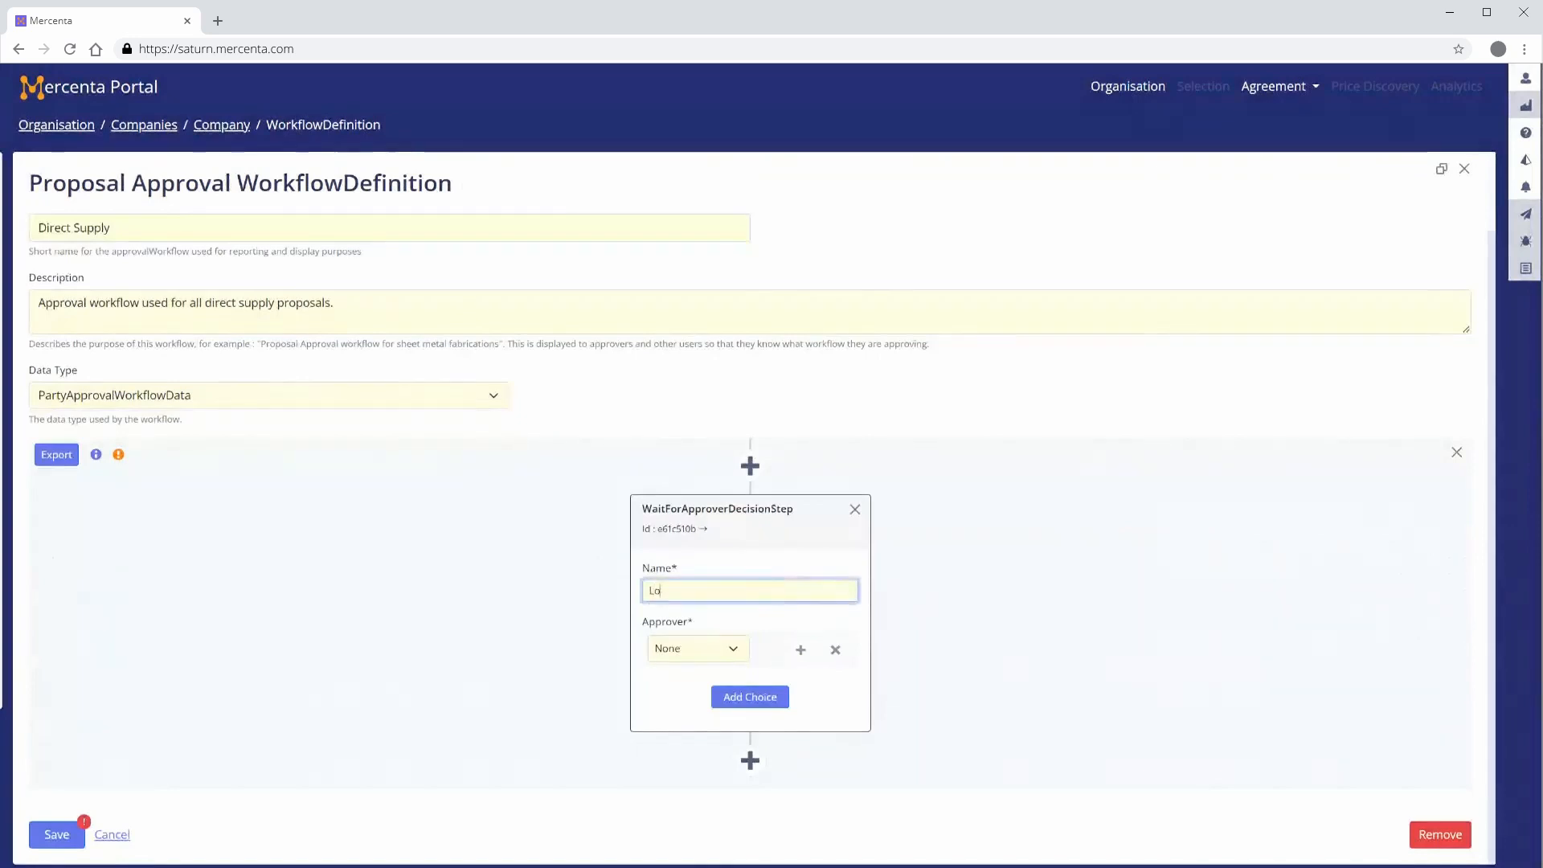
{"action": "type", "text": "cal Su"}
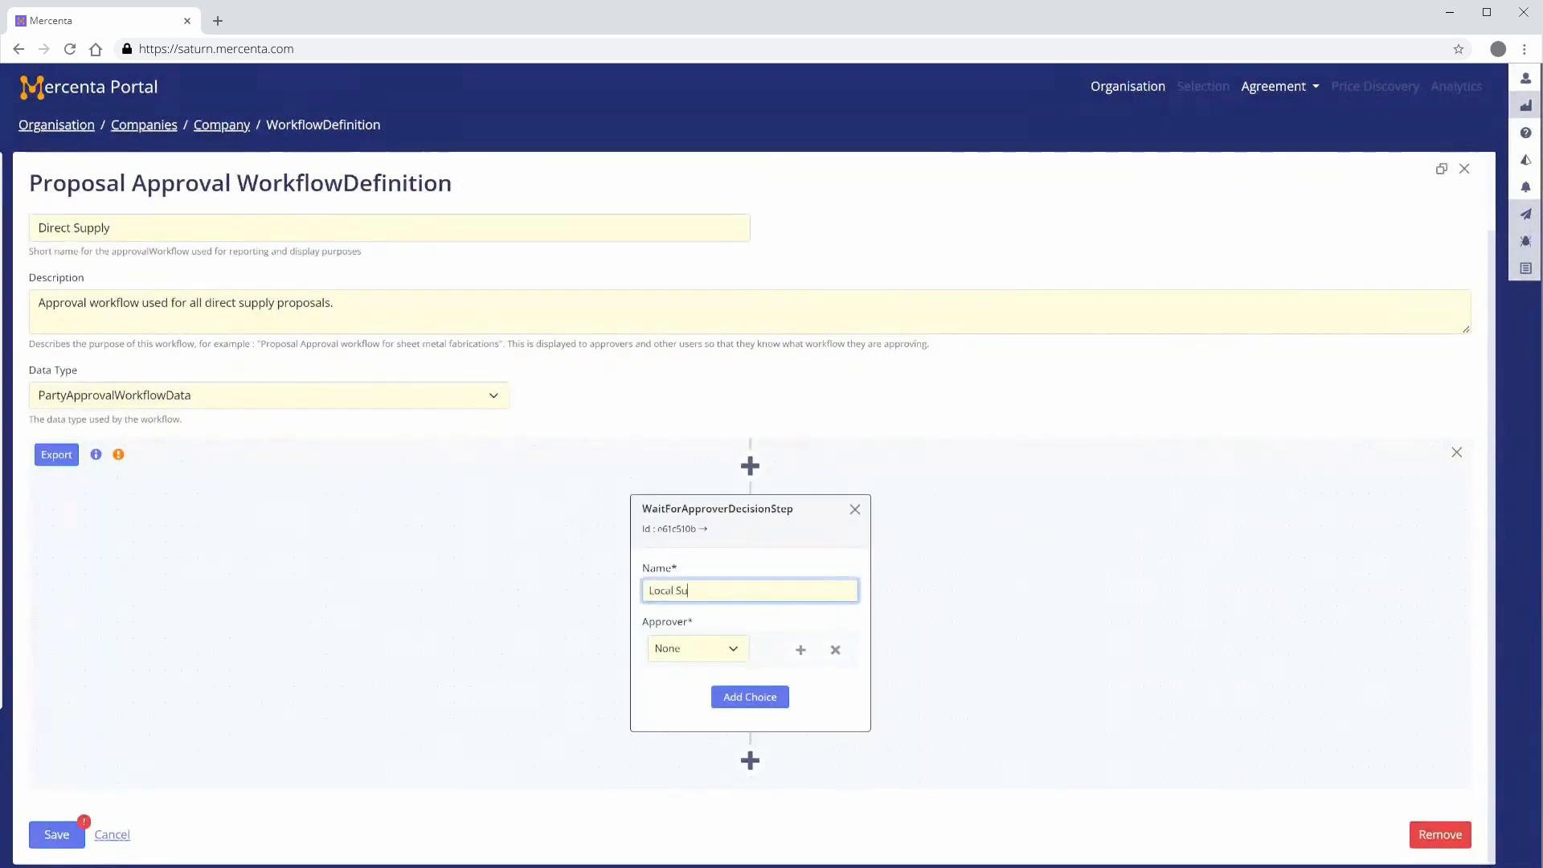
{"action": "type", "text": "pply Managem"}
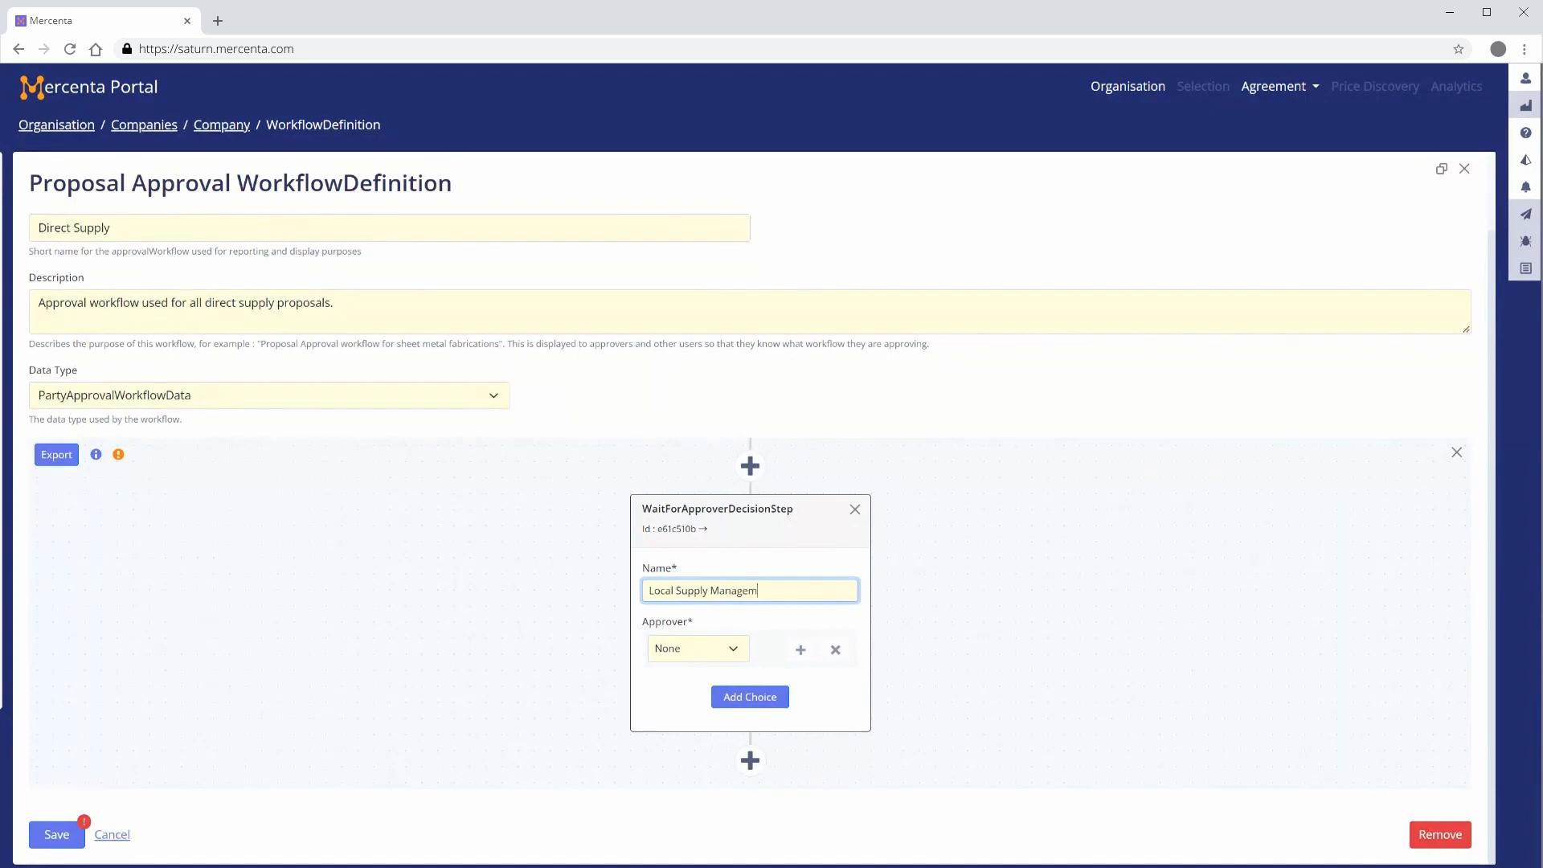
{"action": "type", "text": "ent App"}
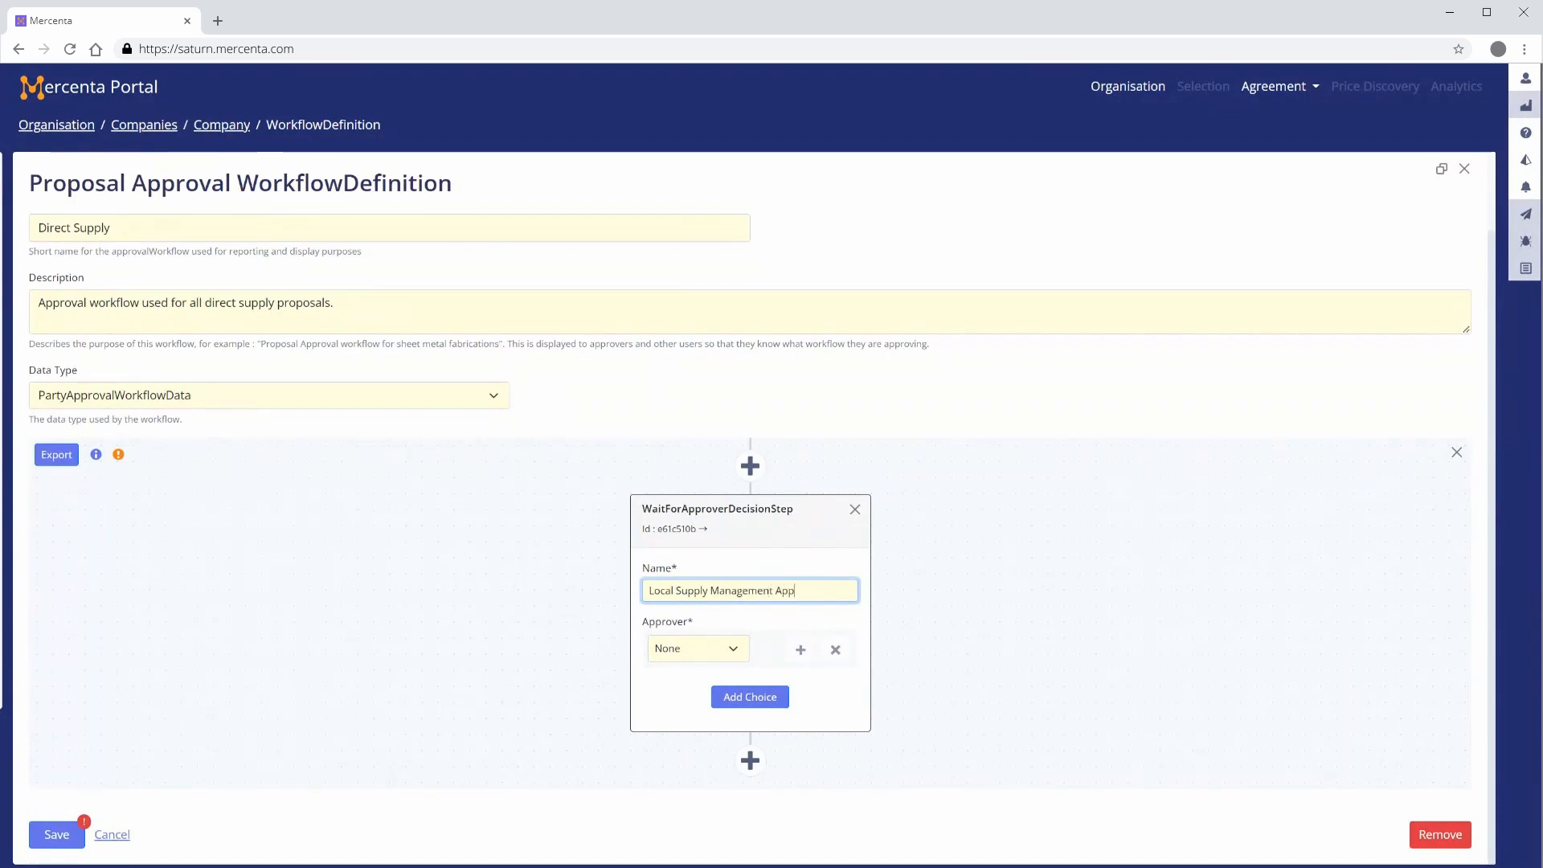
{"action": "type", "text": "roval"}
Step: Set the approver type to Position and add Saturn / Supply Management / Supply Management Director as approver
{"action": "left_click", "coordinate": [733, 650]}
{"action": "left_click", "coordinate": [800, 650]}
{"action": "type", "text": "Sup"}
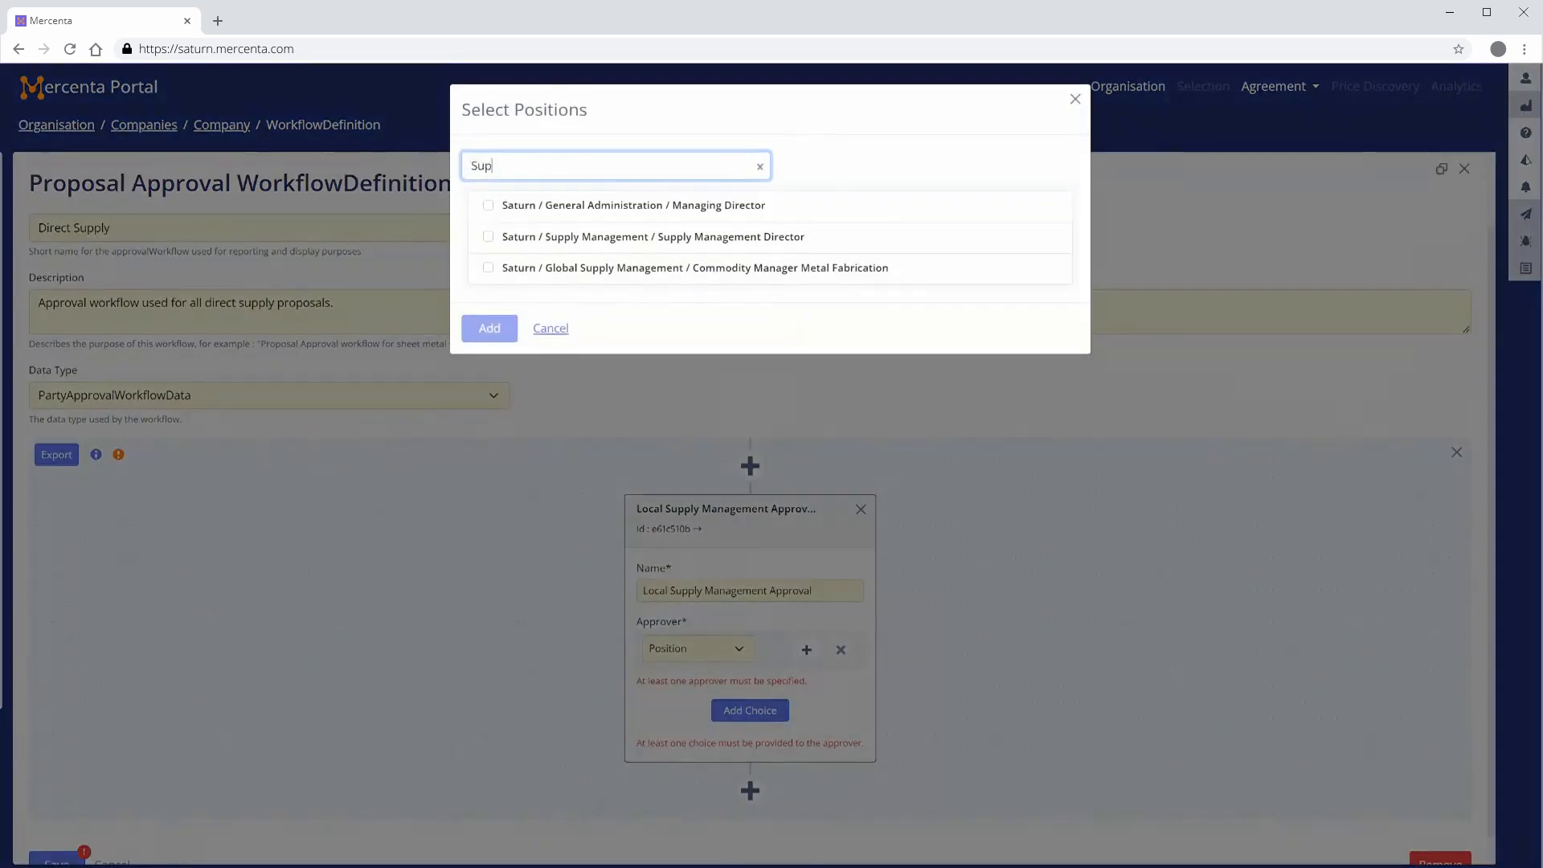
{"action": "type", "text": "ply Management Director"}
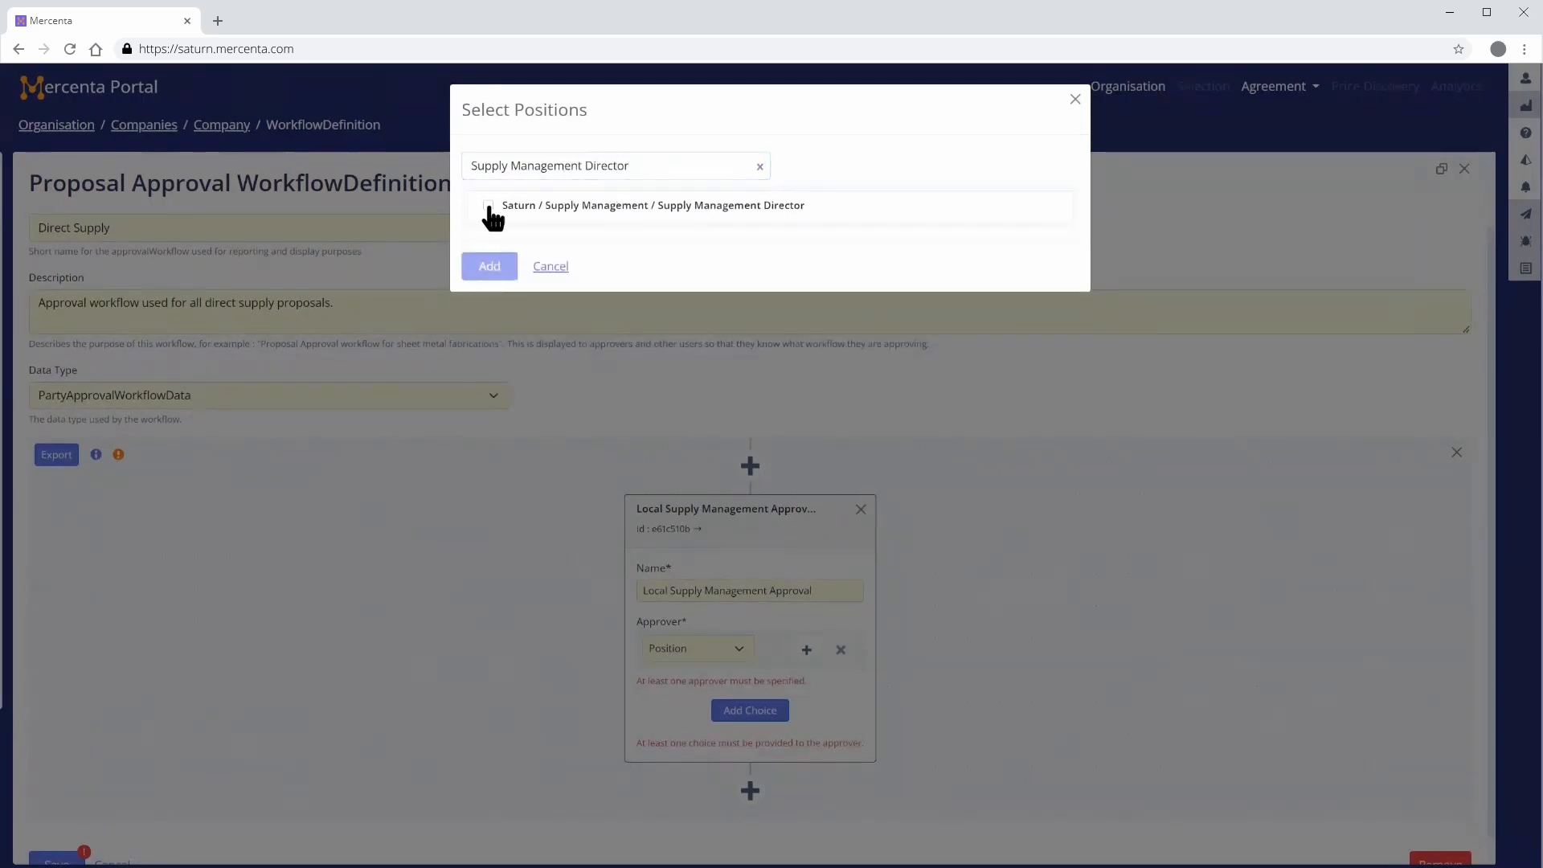
{"action": "left_click", "coordinate": [488, 206]}
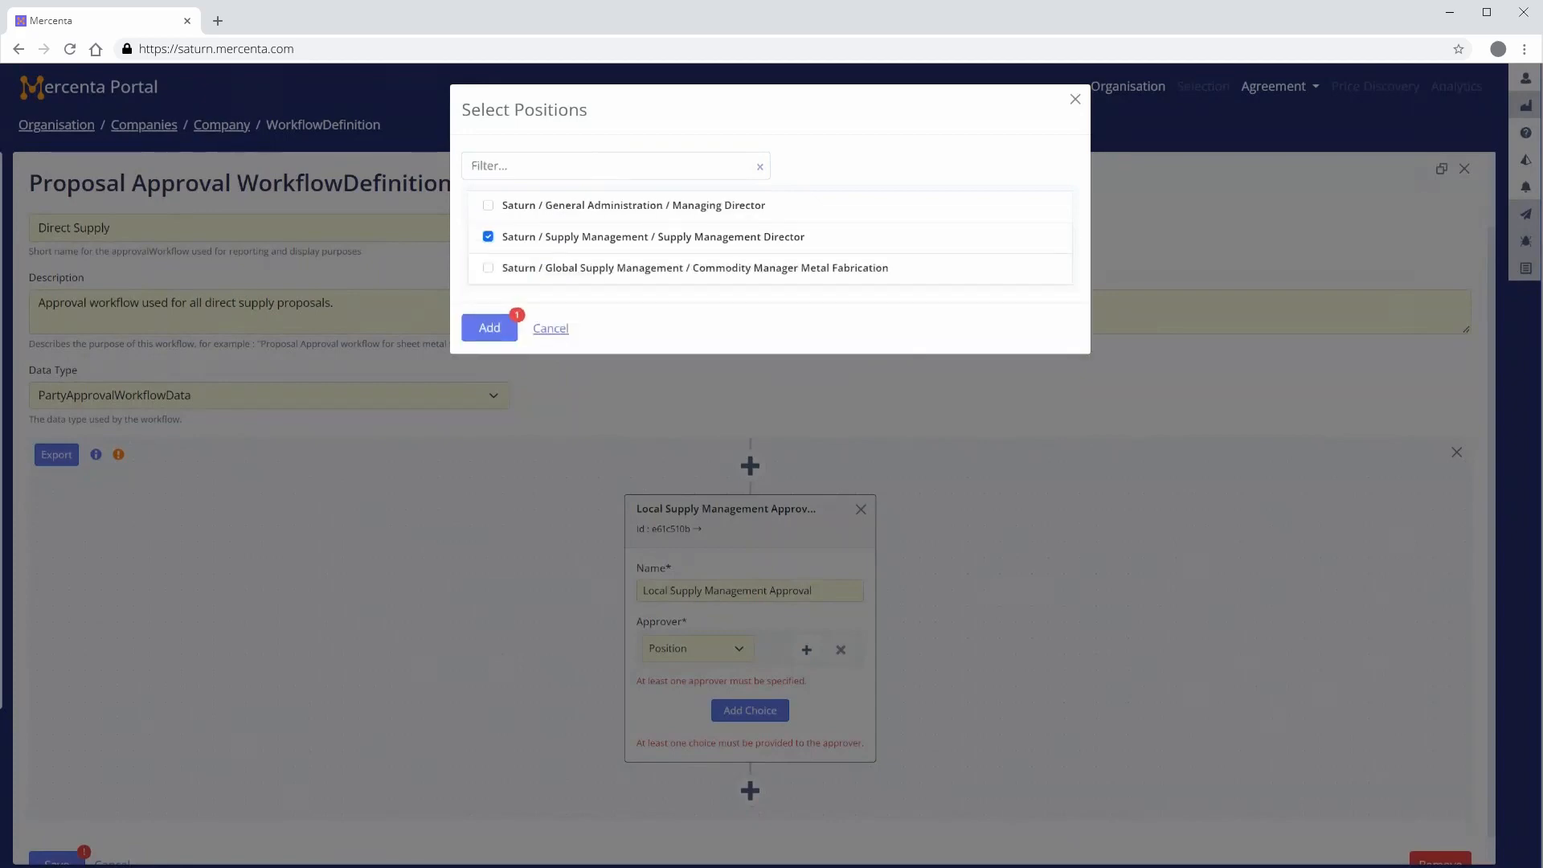
{"action": "left_click", "coordinate": [490, 328]}
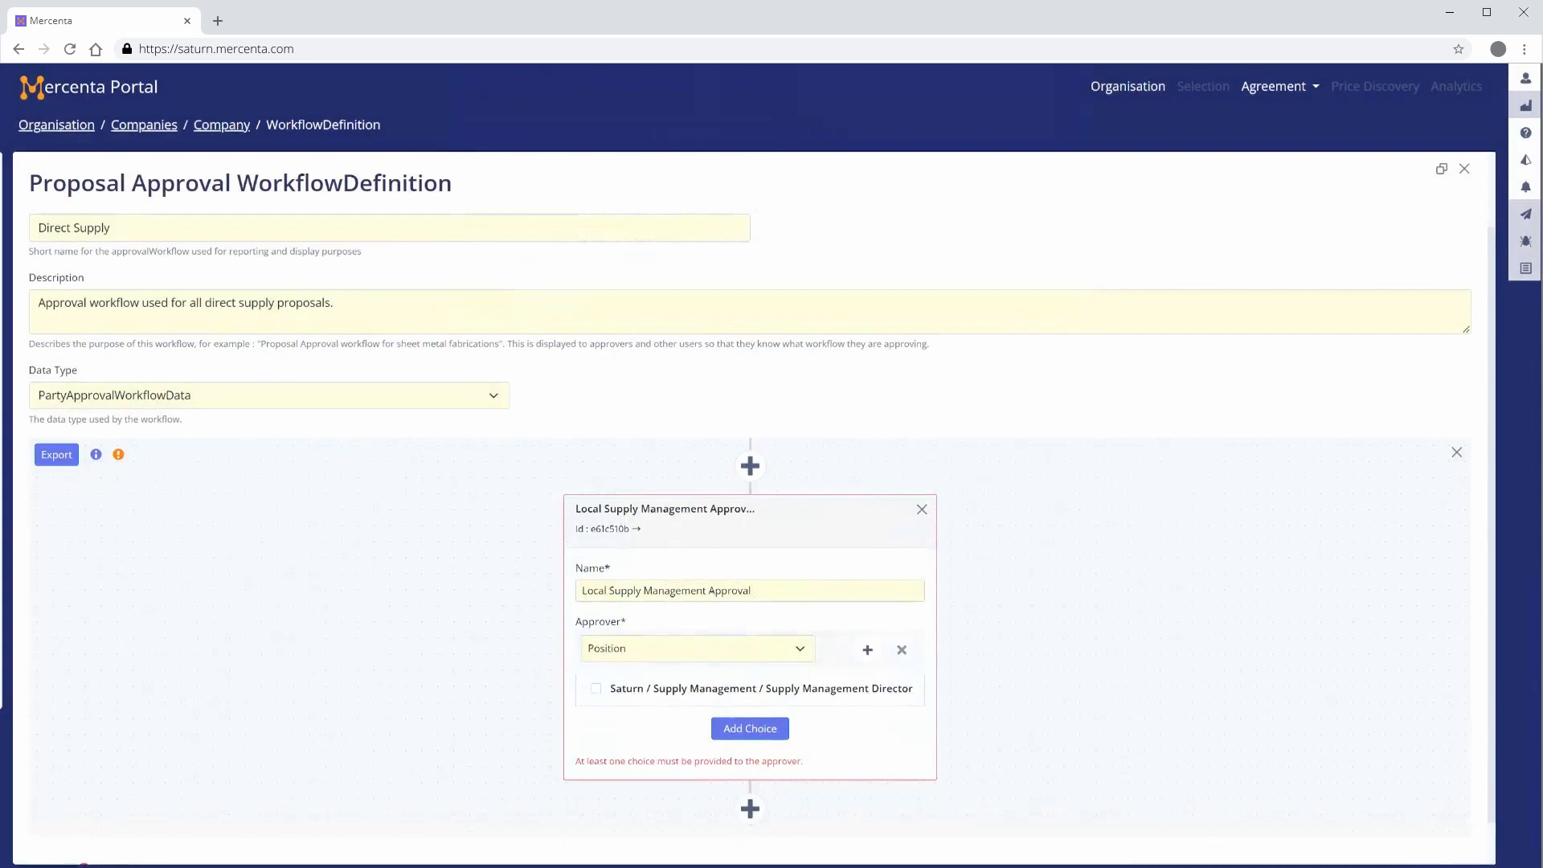
Step: Add a choice labelled "Reject" to the Local Supply Management Approval step
{"action": "left_click", "coordinate": [751, 729]}
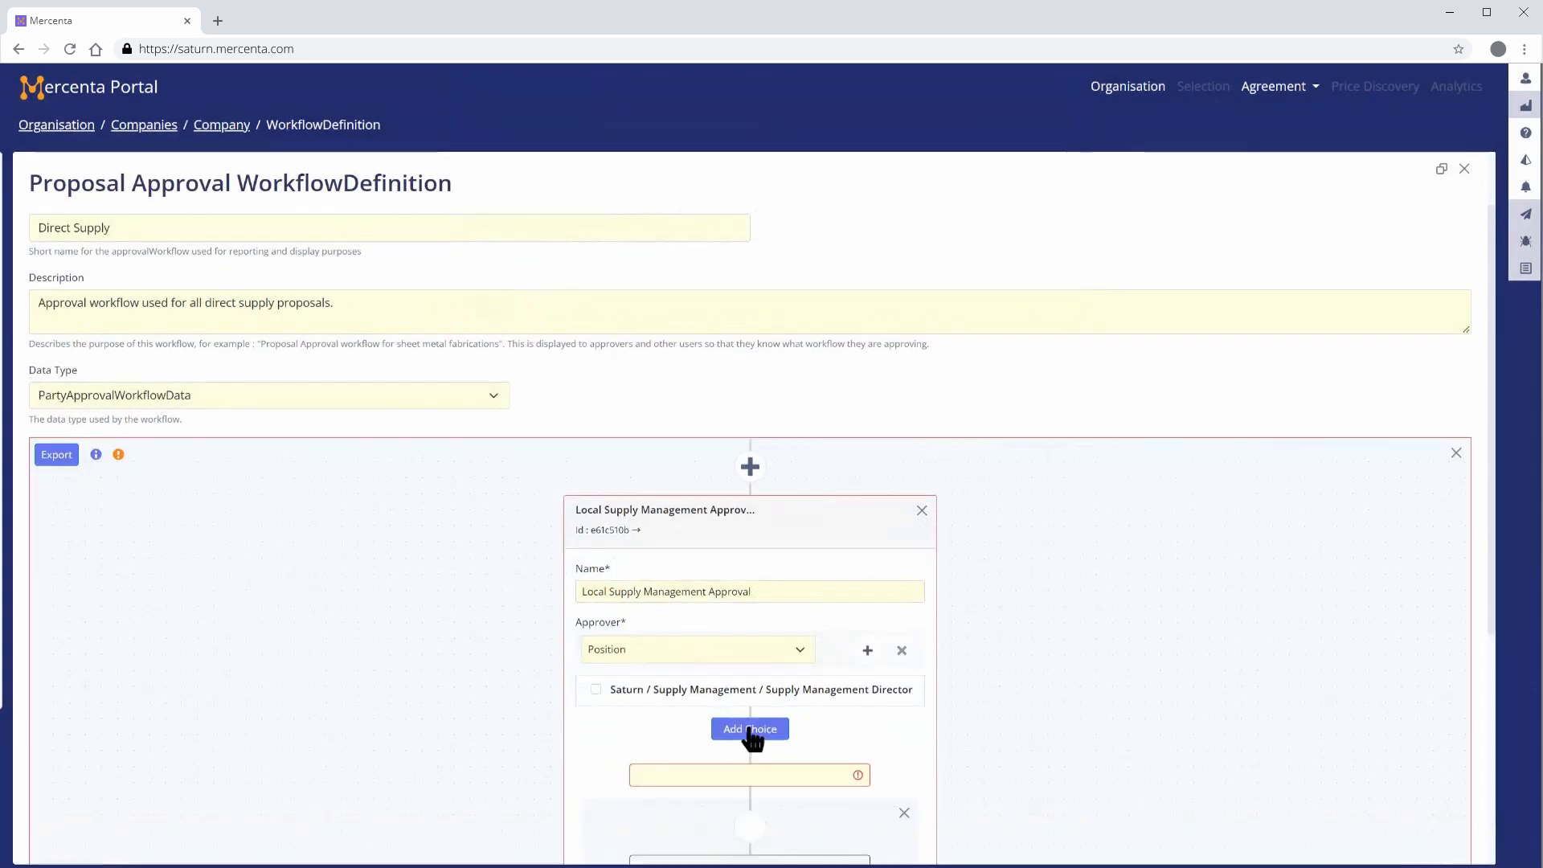
{"action": "scroll", "coordinate": [750, 729], "scroll_direction": "down", "scroll_amount": 5}
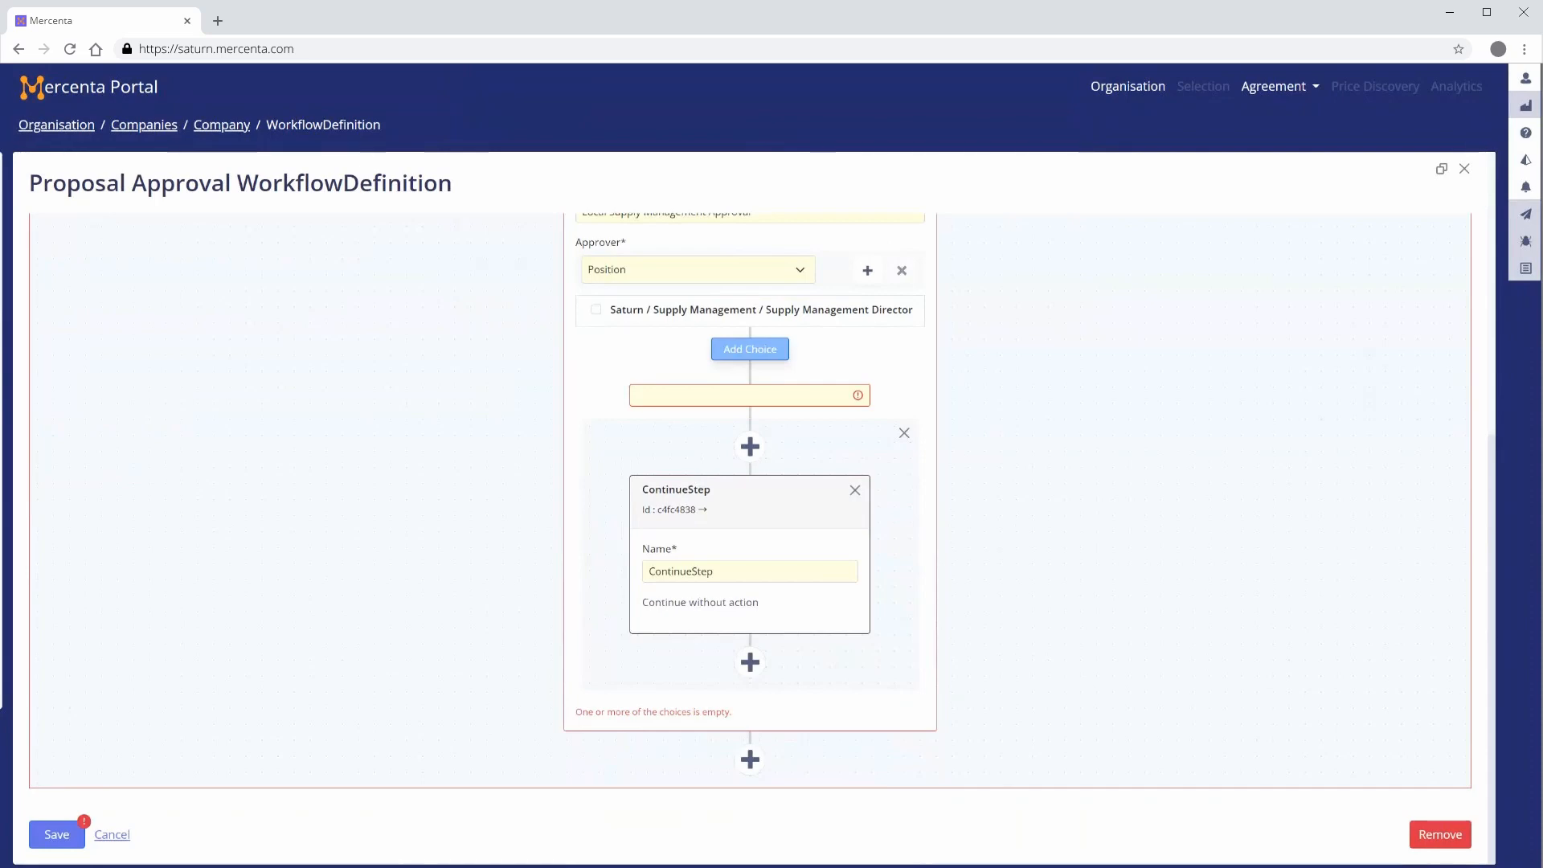
{"action": "left_click", "coordinate": [749, 395]}
{"action": "type", "text": "Rej"}
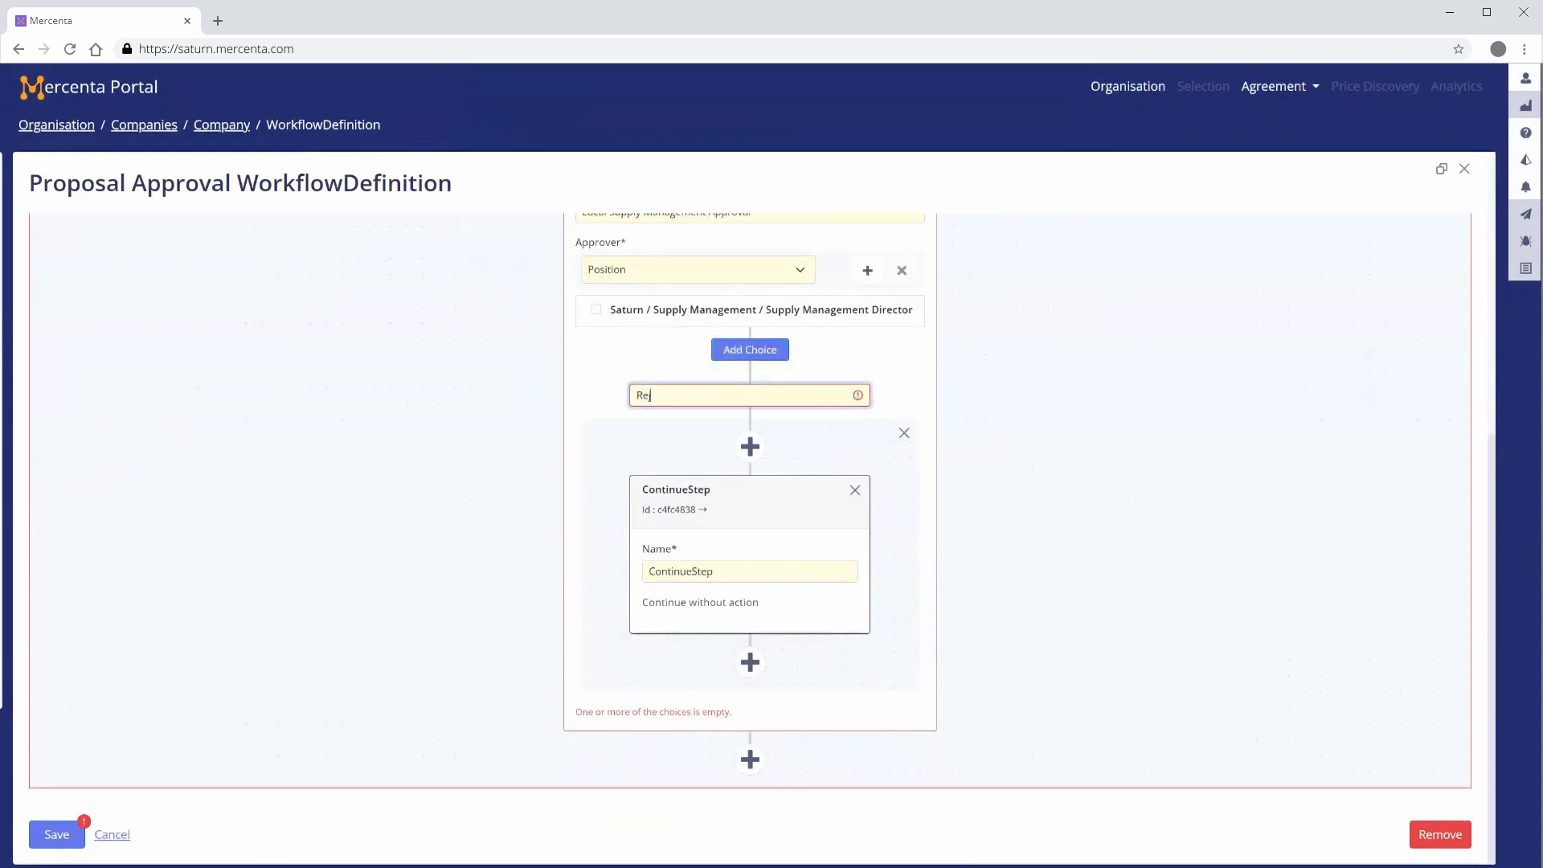
{"action": "type", "text": "ect"}
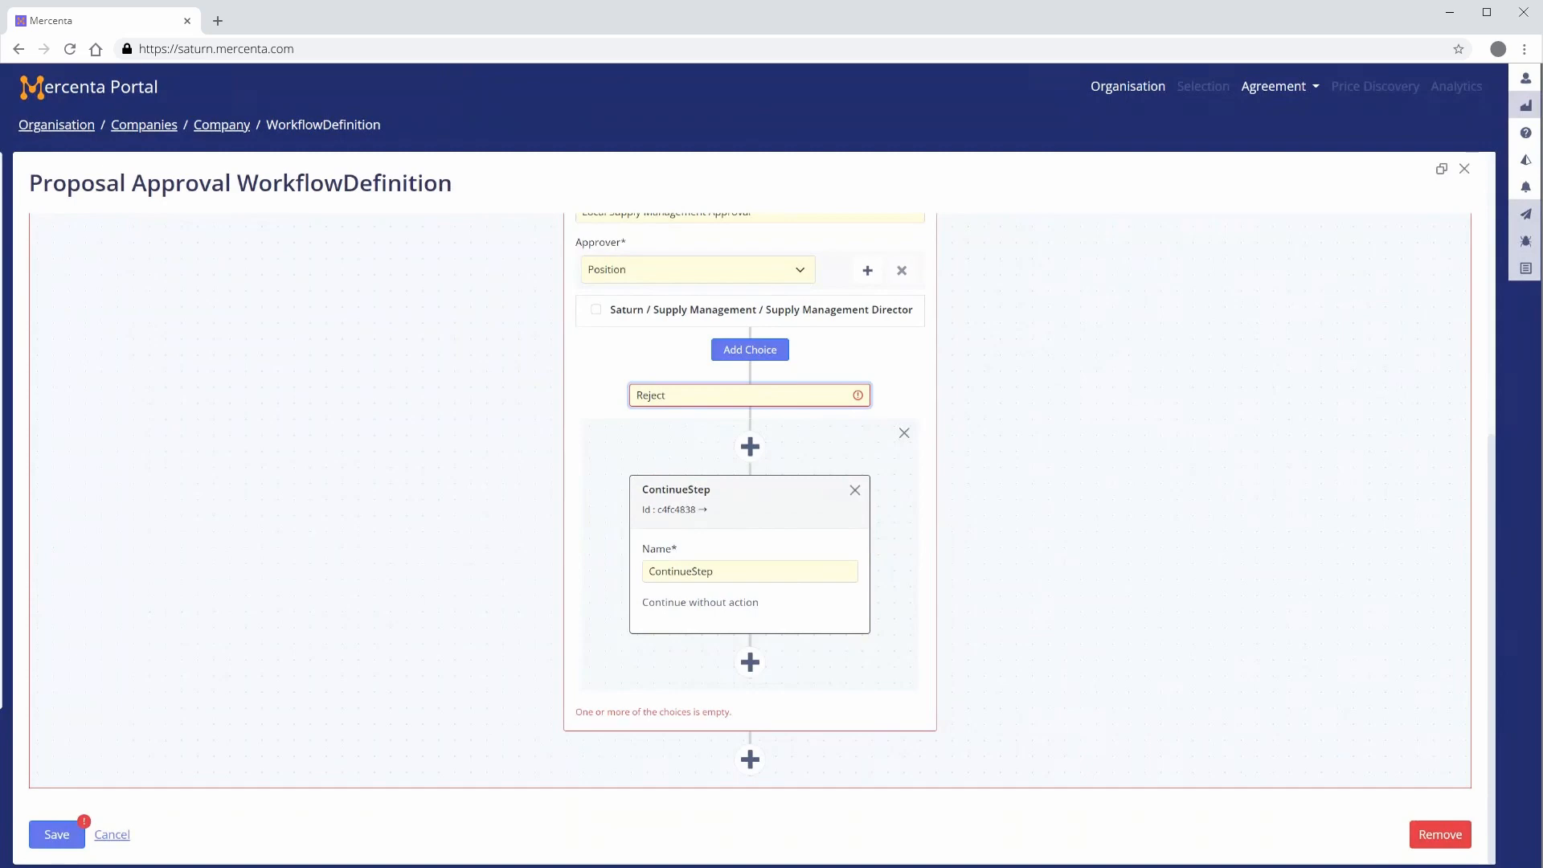
Step: Add an EndWorkflowWithResult step named "Reject the Proposal" below the ContinueStep in the Reject branch
{"action": "left_click", "coordinate": [749, 679]}
{"action": "left_click", "coordinate": [483, 266]}
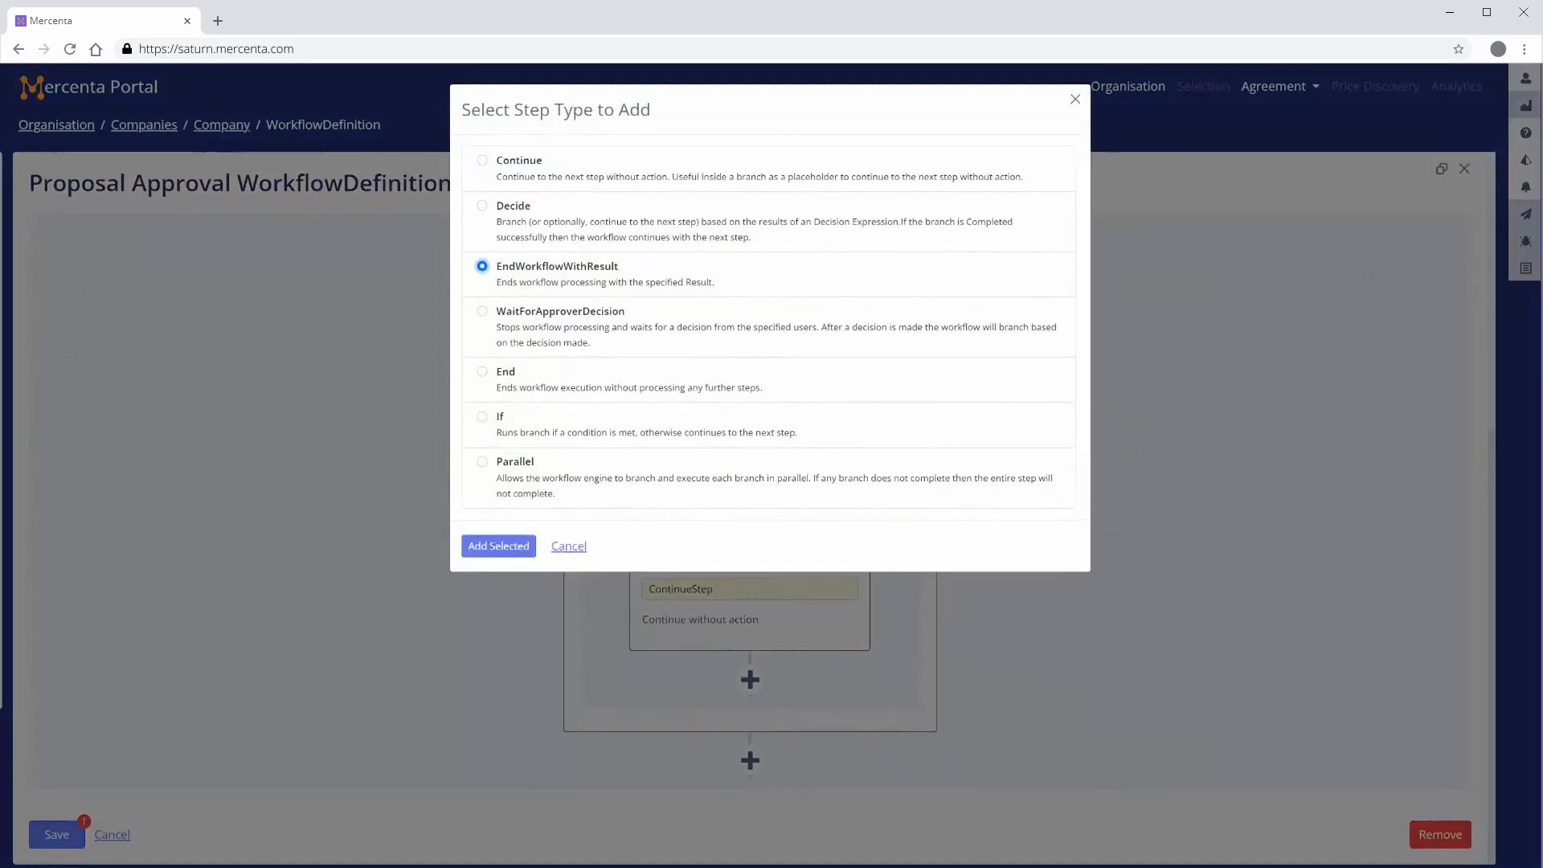
{"action": "left_click", "coordinate": [498, 546]}
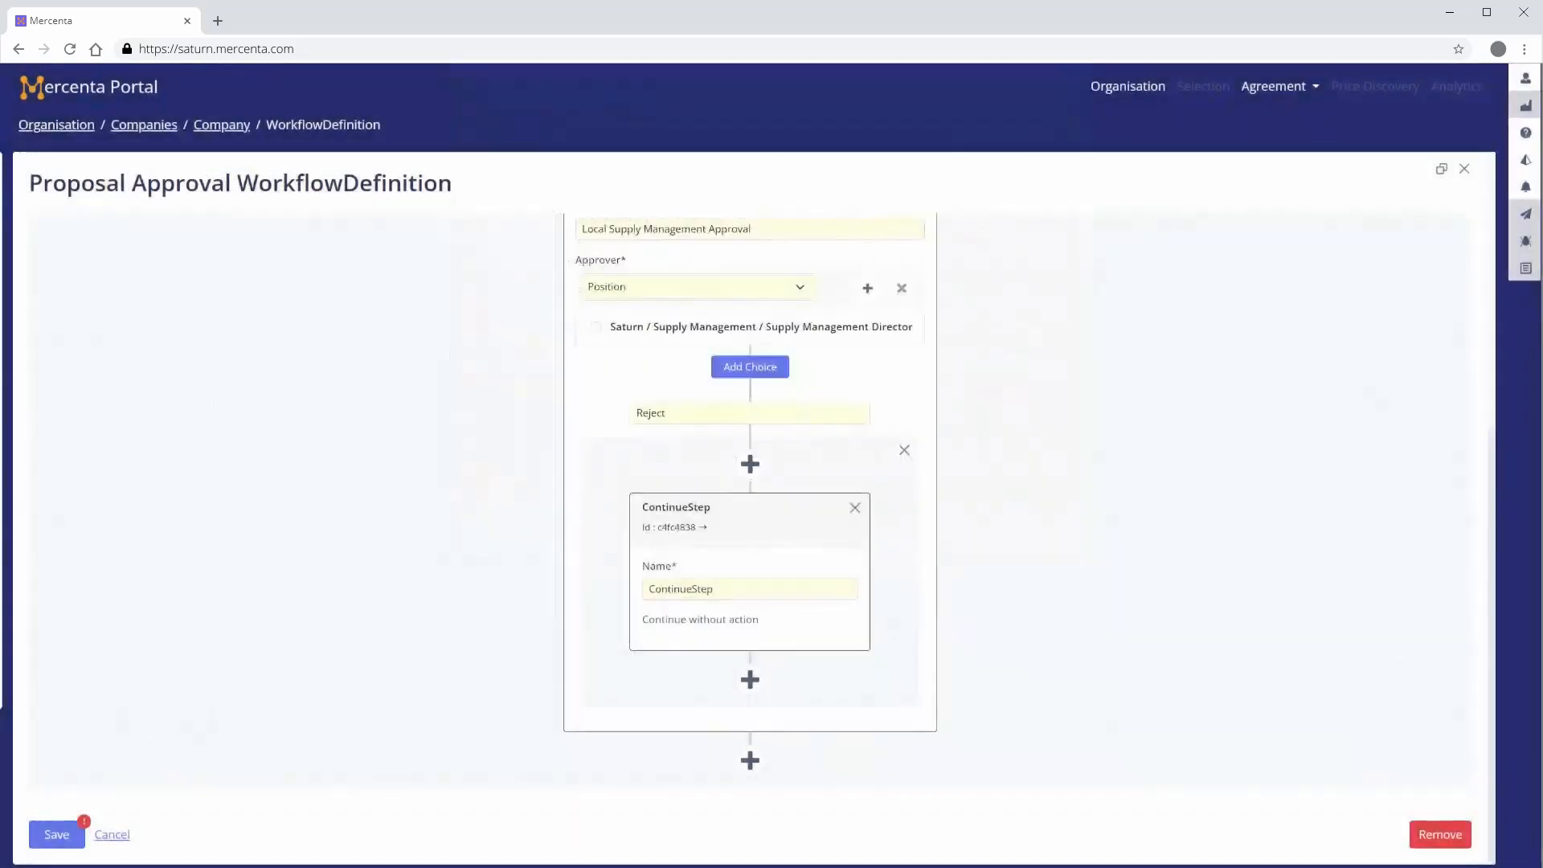
{"action": "type", "text": "Rejec"}
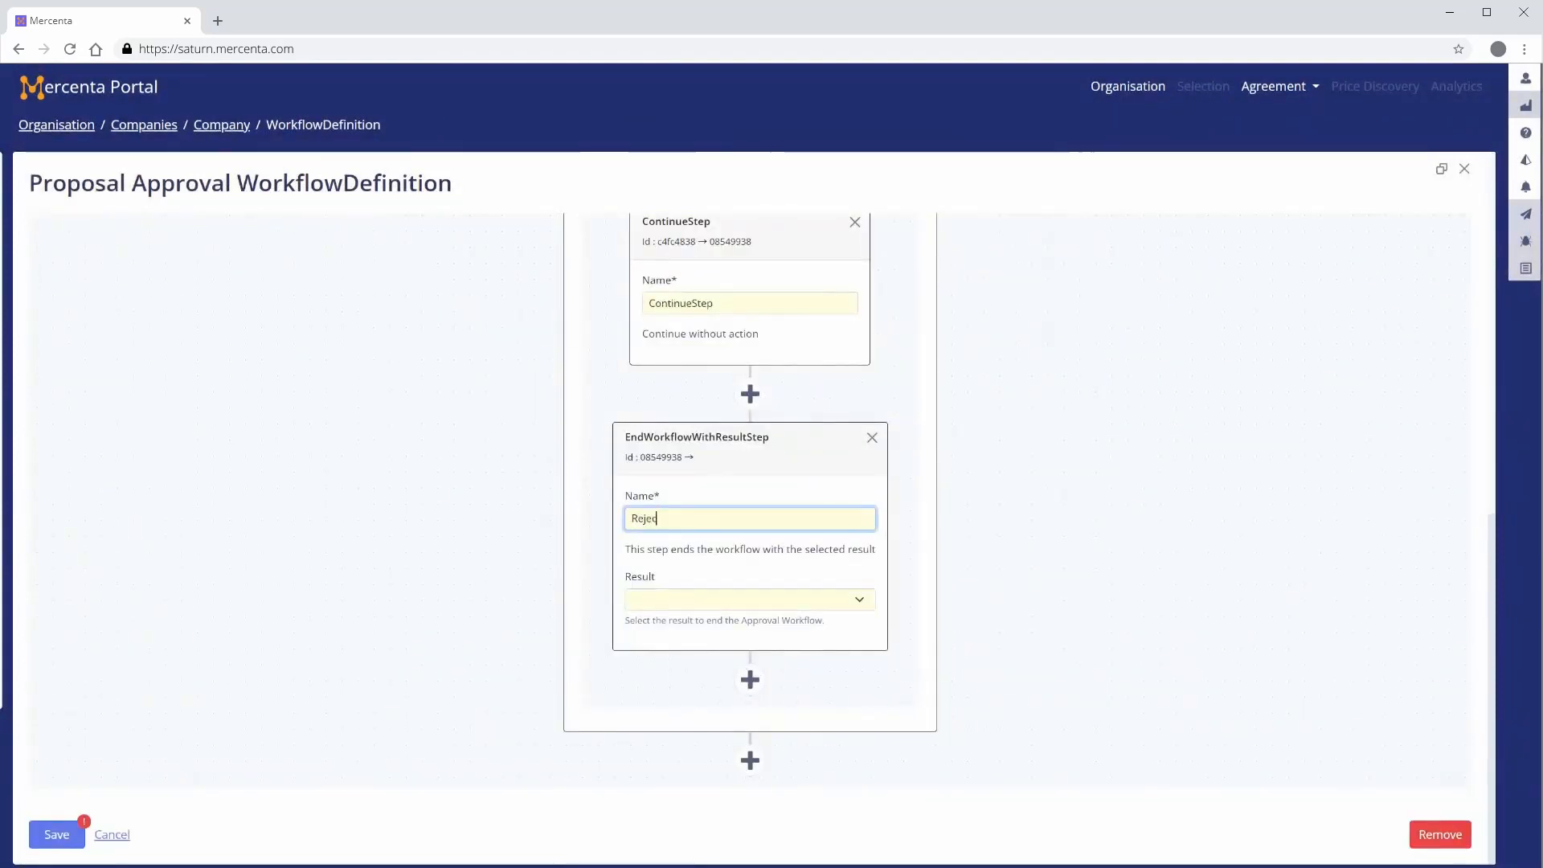
{"action": "type", "text": "t the"}
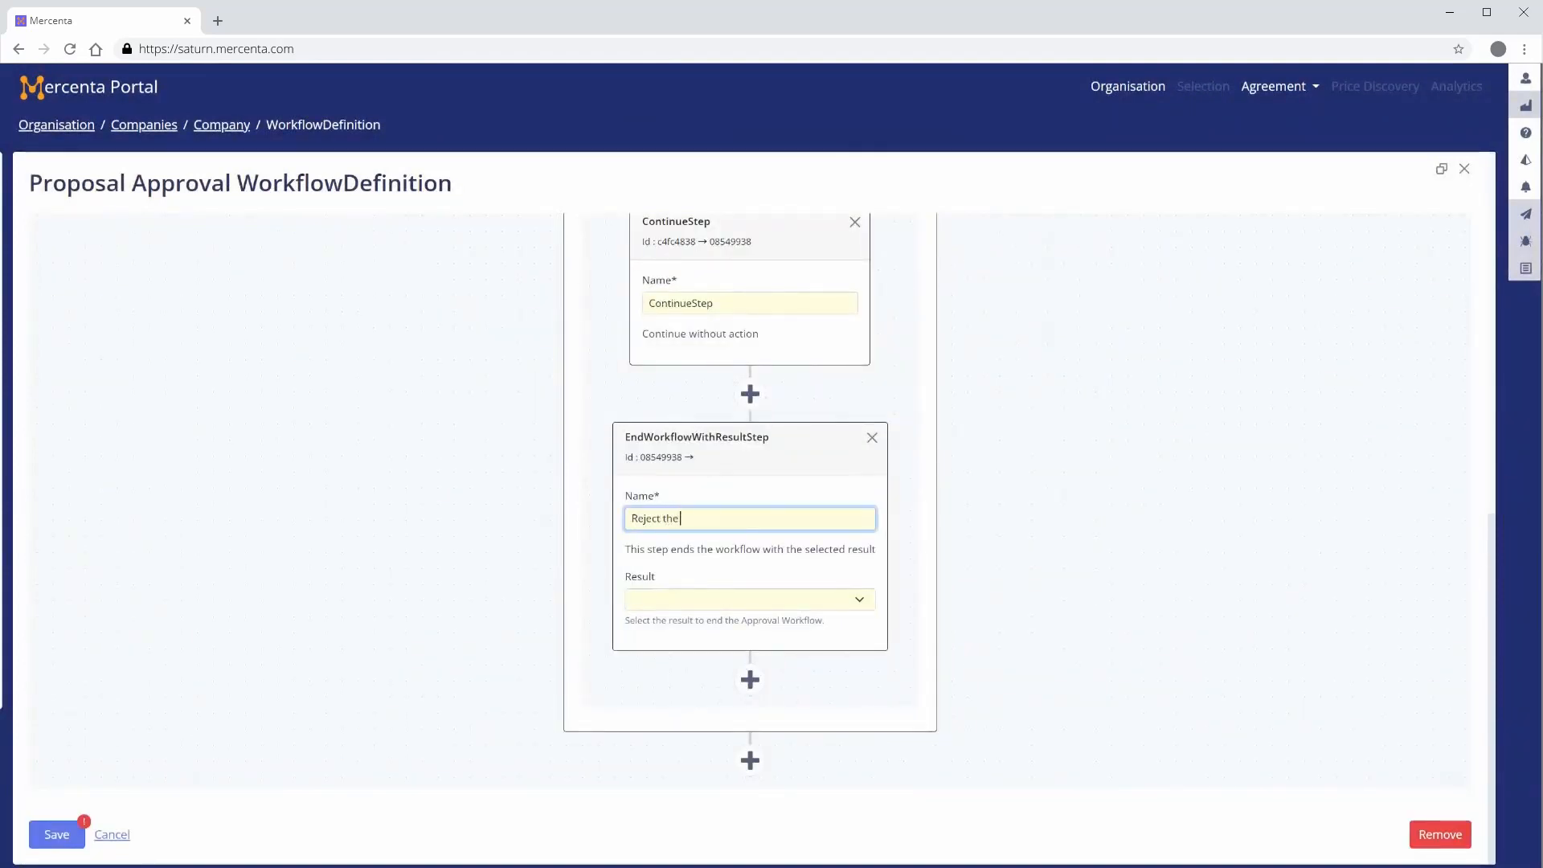
{"action": "type", "text": " Proposal"}
Step: Set the Reject the Proposal step's result to Rejected and remove the ContinueStep from the Reject branch
{"action": "key", "text": "Tab"}
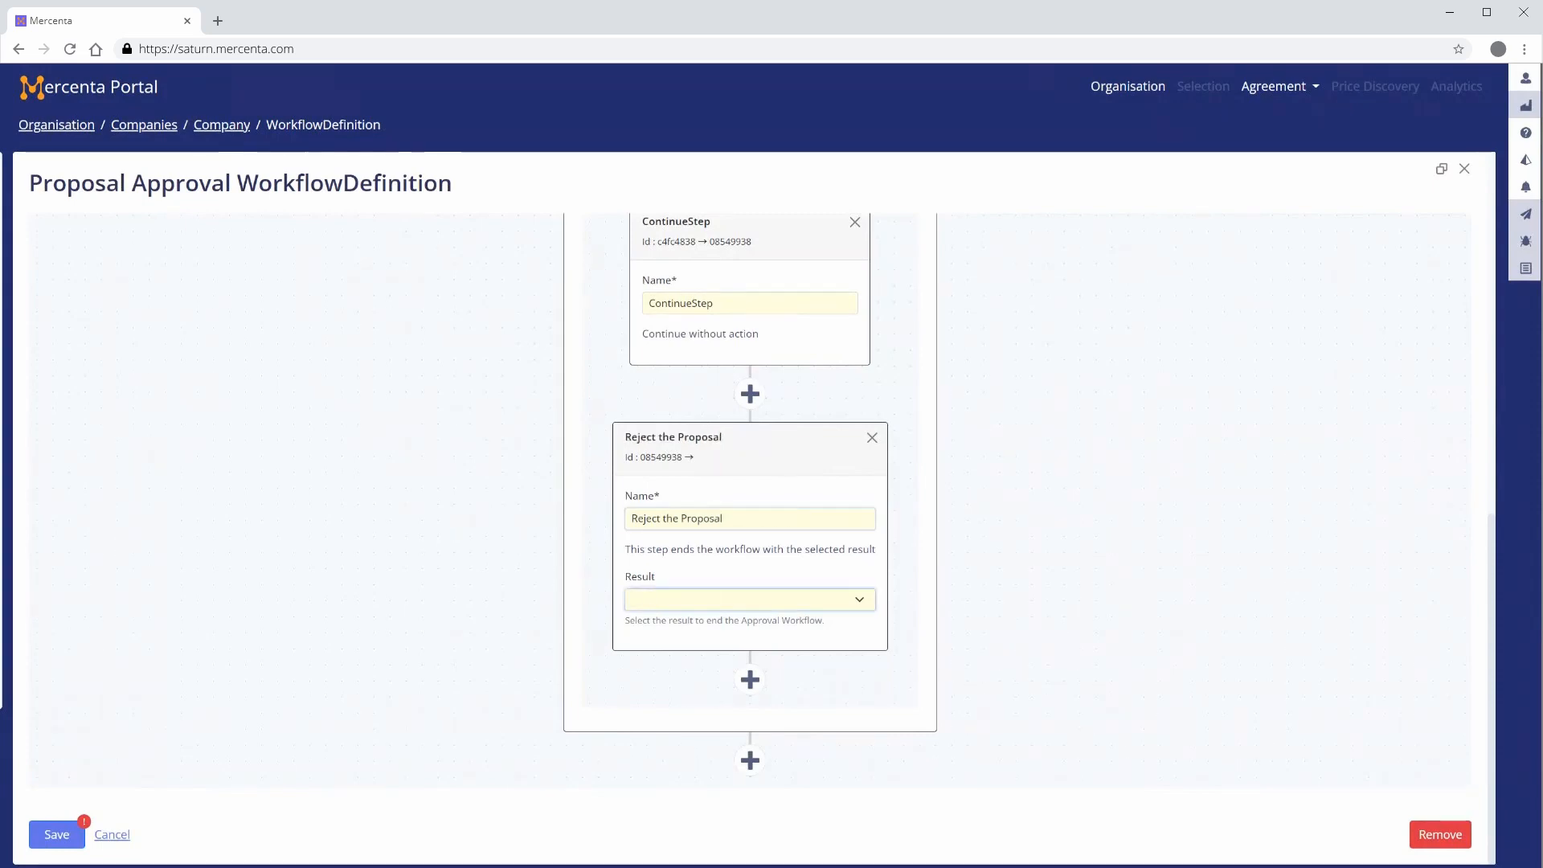
{"action": "left_click", "coordinate": [860, 601]}
{"action": "left_click", "coordinate": [855, 223]}
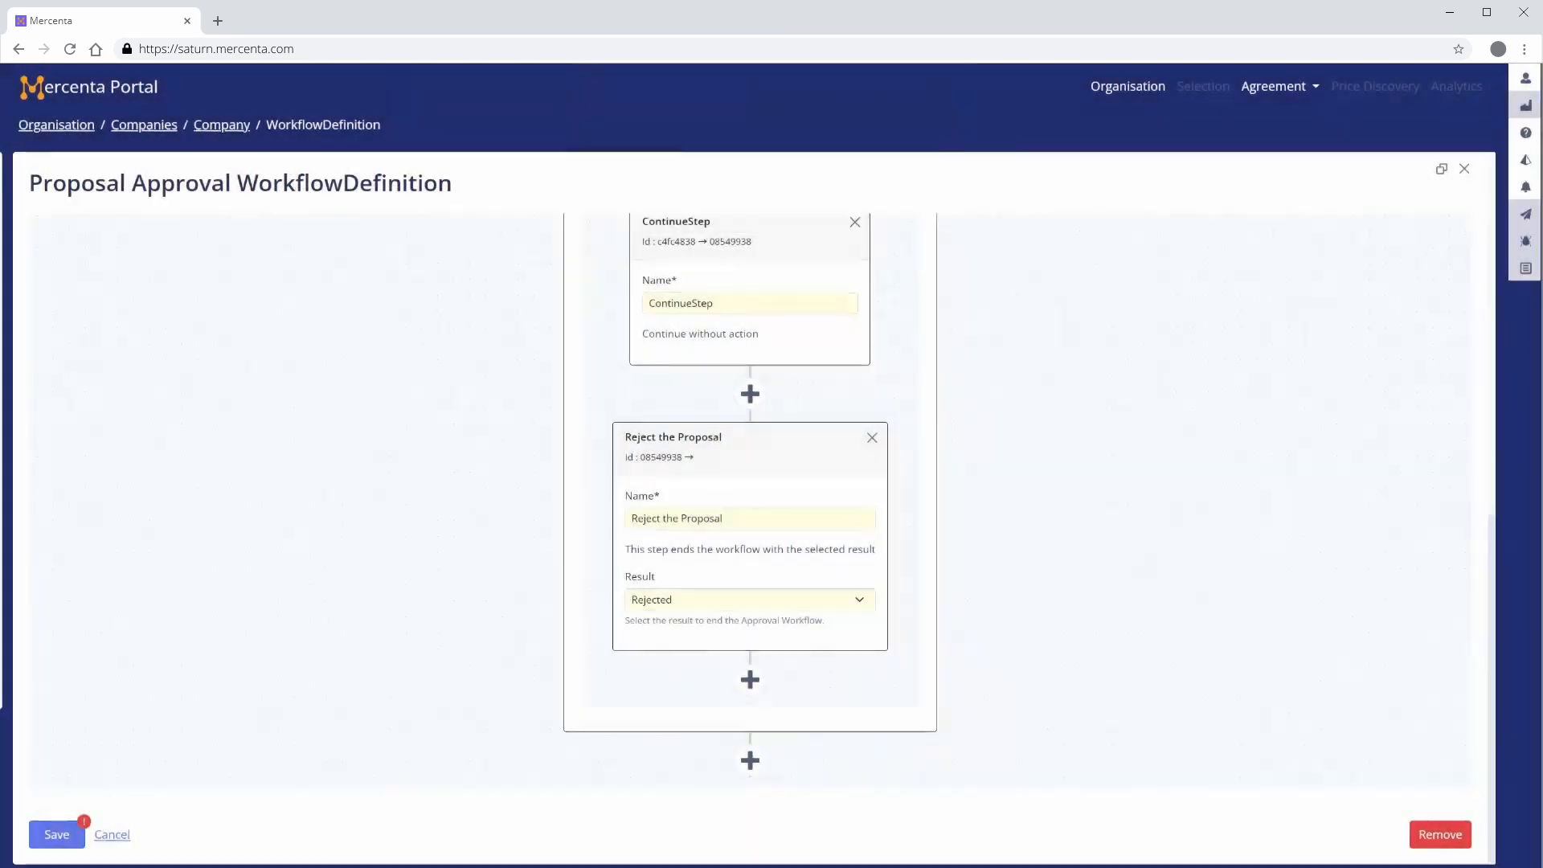
{"action": "left_click", "coordinate": [928, 225]}
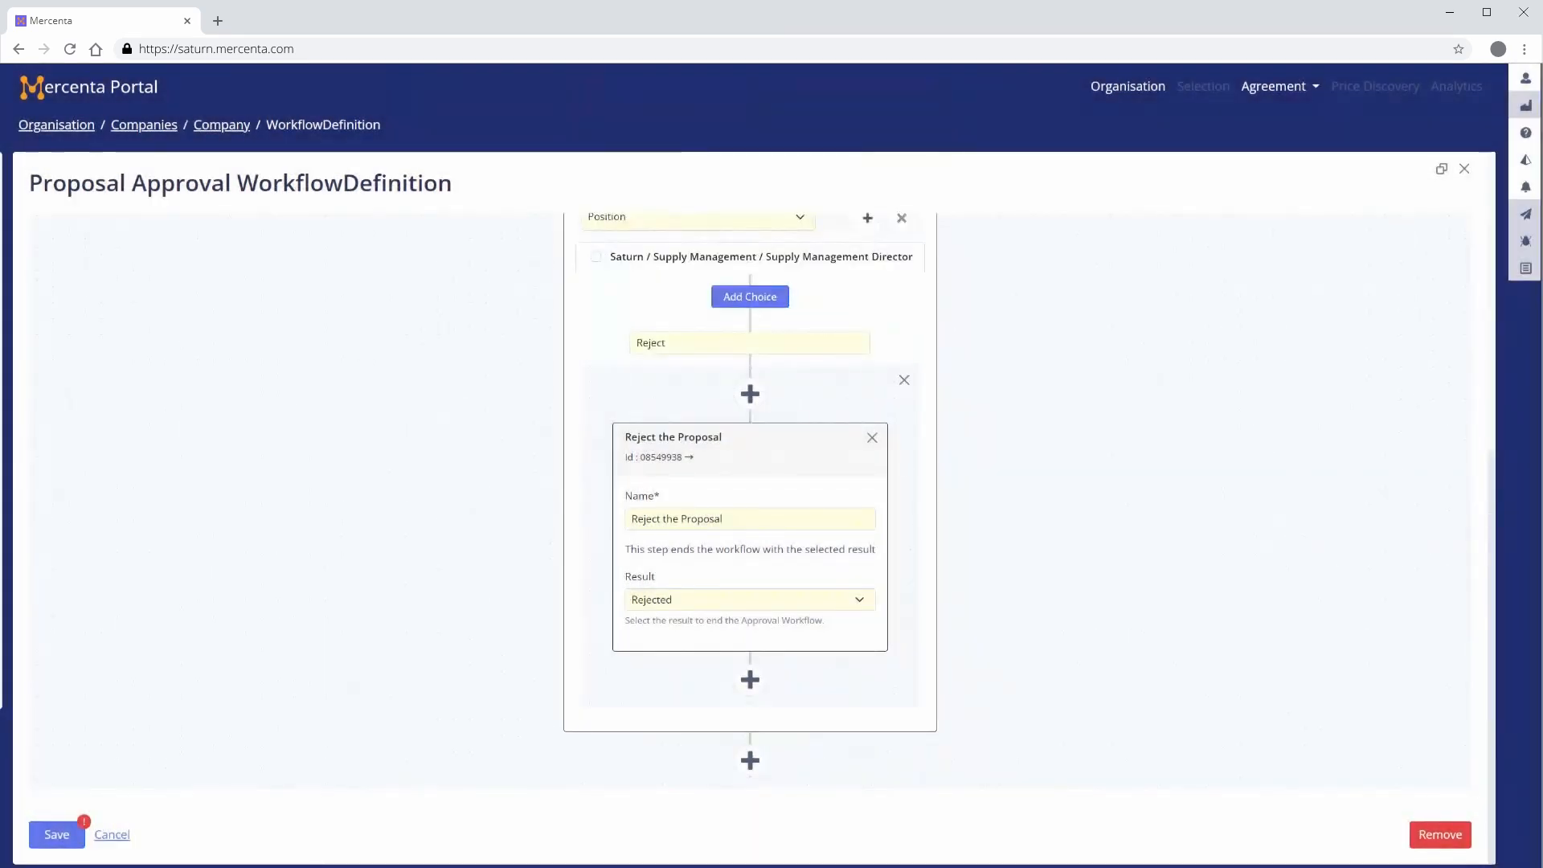
Step: Add a second choice labelled "Approve" to the Local Supply Management Approval step
{"action": "left_click", "coordinate": [753, 300]}
{"action": "left_click", "coordinate": [844, 326]}
{"action": "type", "text": "Ap"}
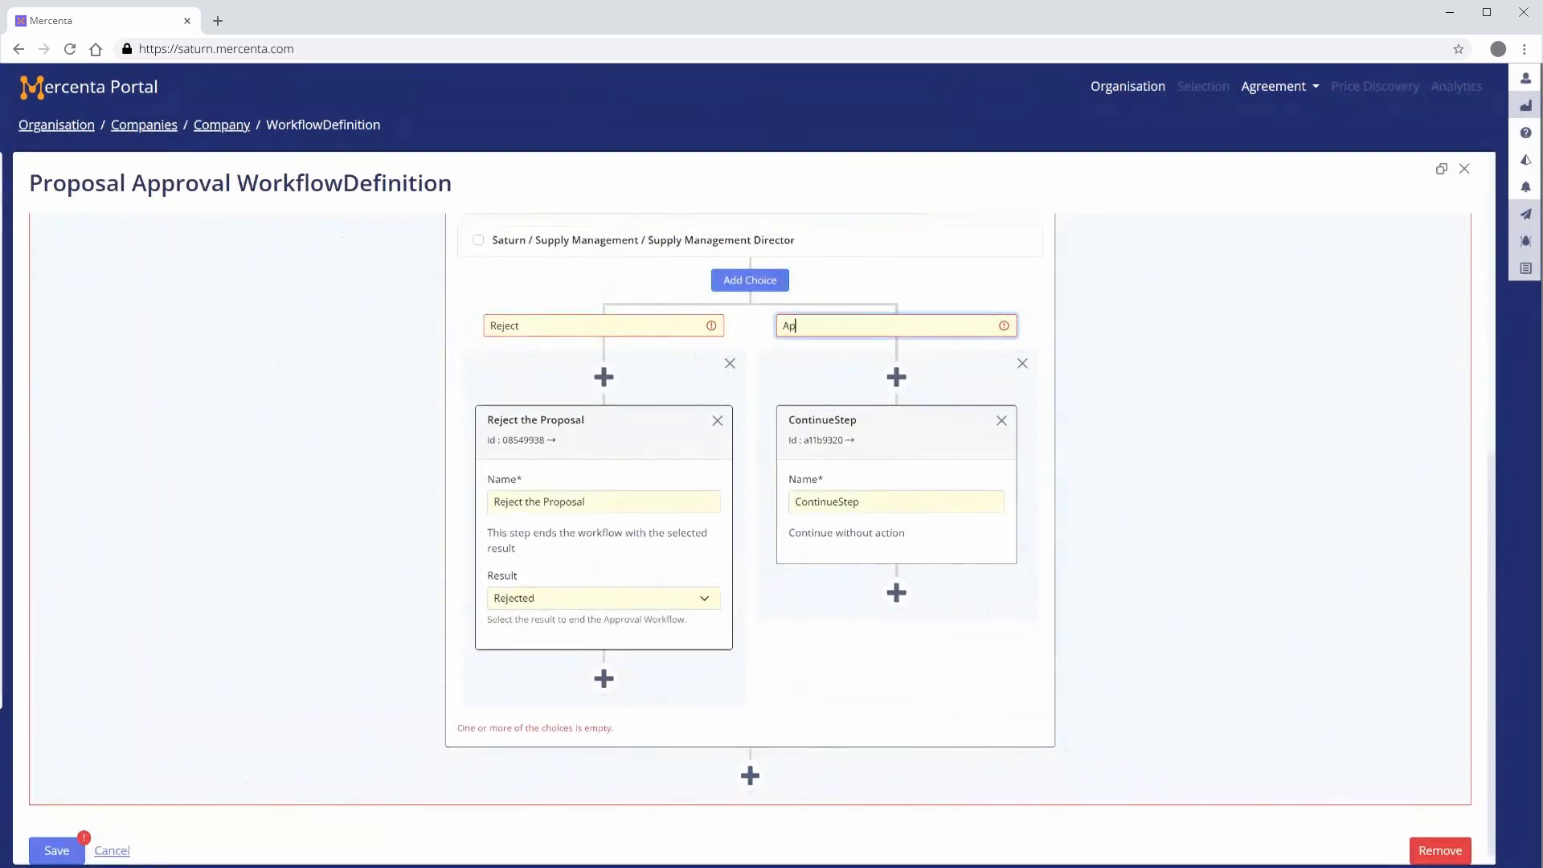
{"action": "type", "text": "prove"}
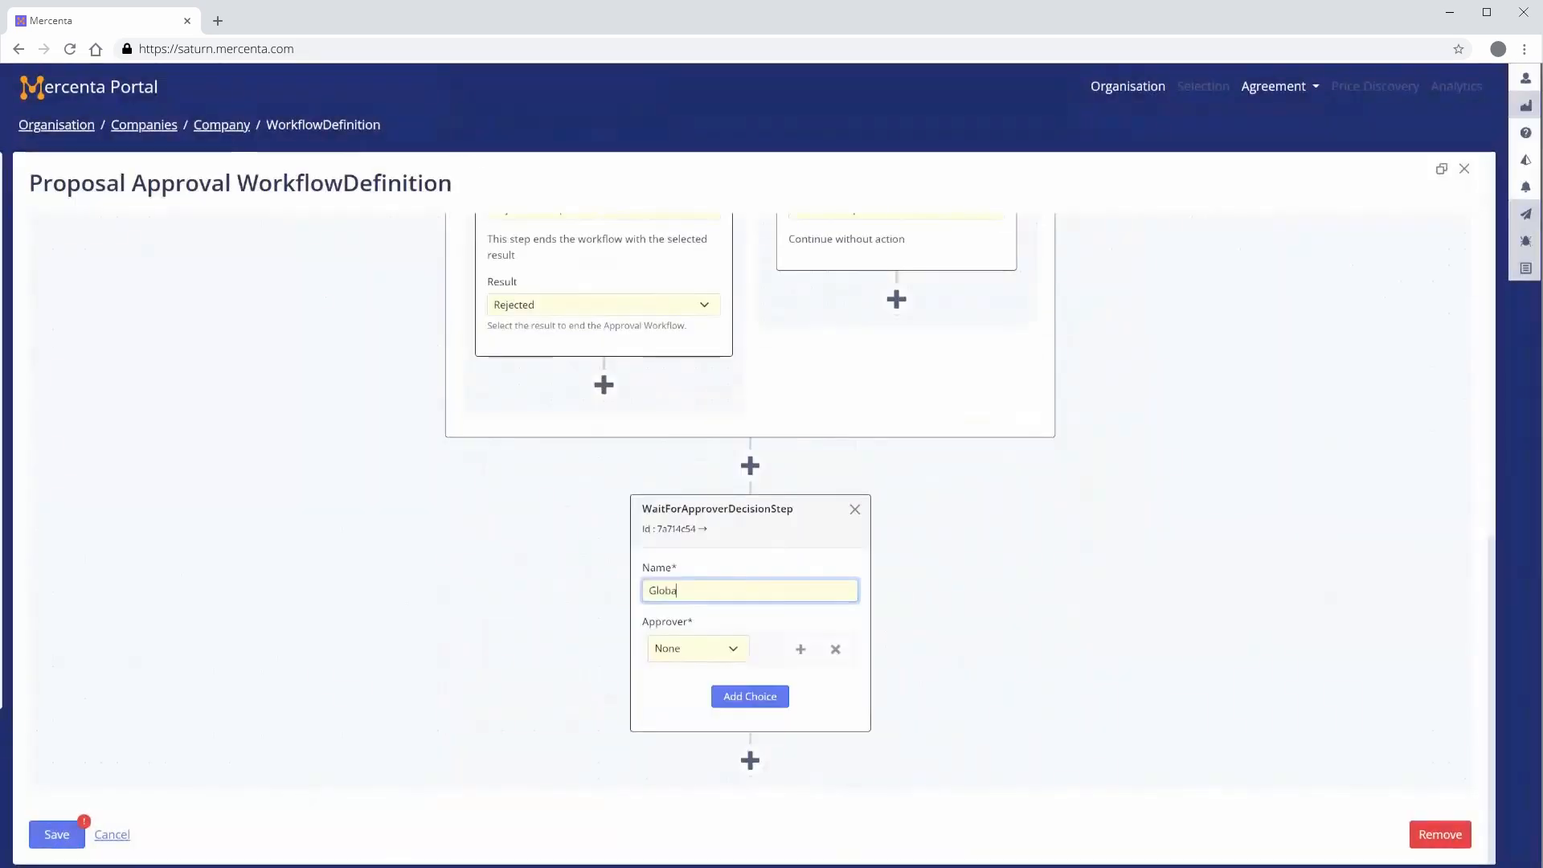
Step: Add approver decision steps named "Global Commodity Manager Approval" and "Local Managing Director Approval", giving the latter Reject and Approve choices
{"action": "type", "text": "Commodity Manager ApprovalCommodity Manage"}
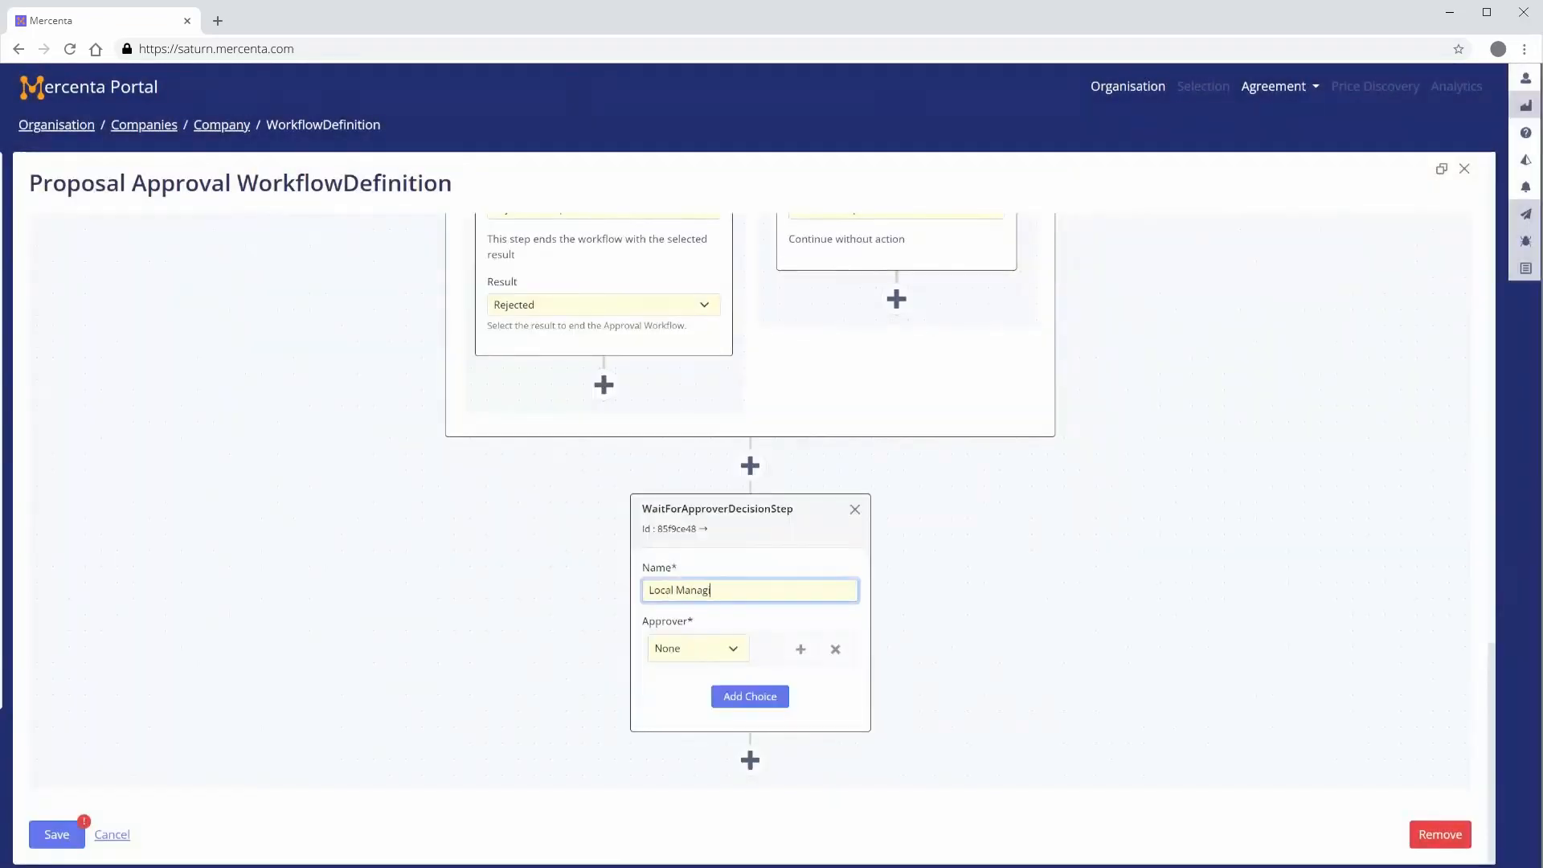
{"action": "type", "text": "Director Approval"}
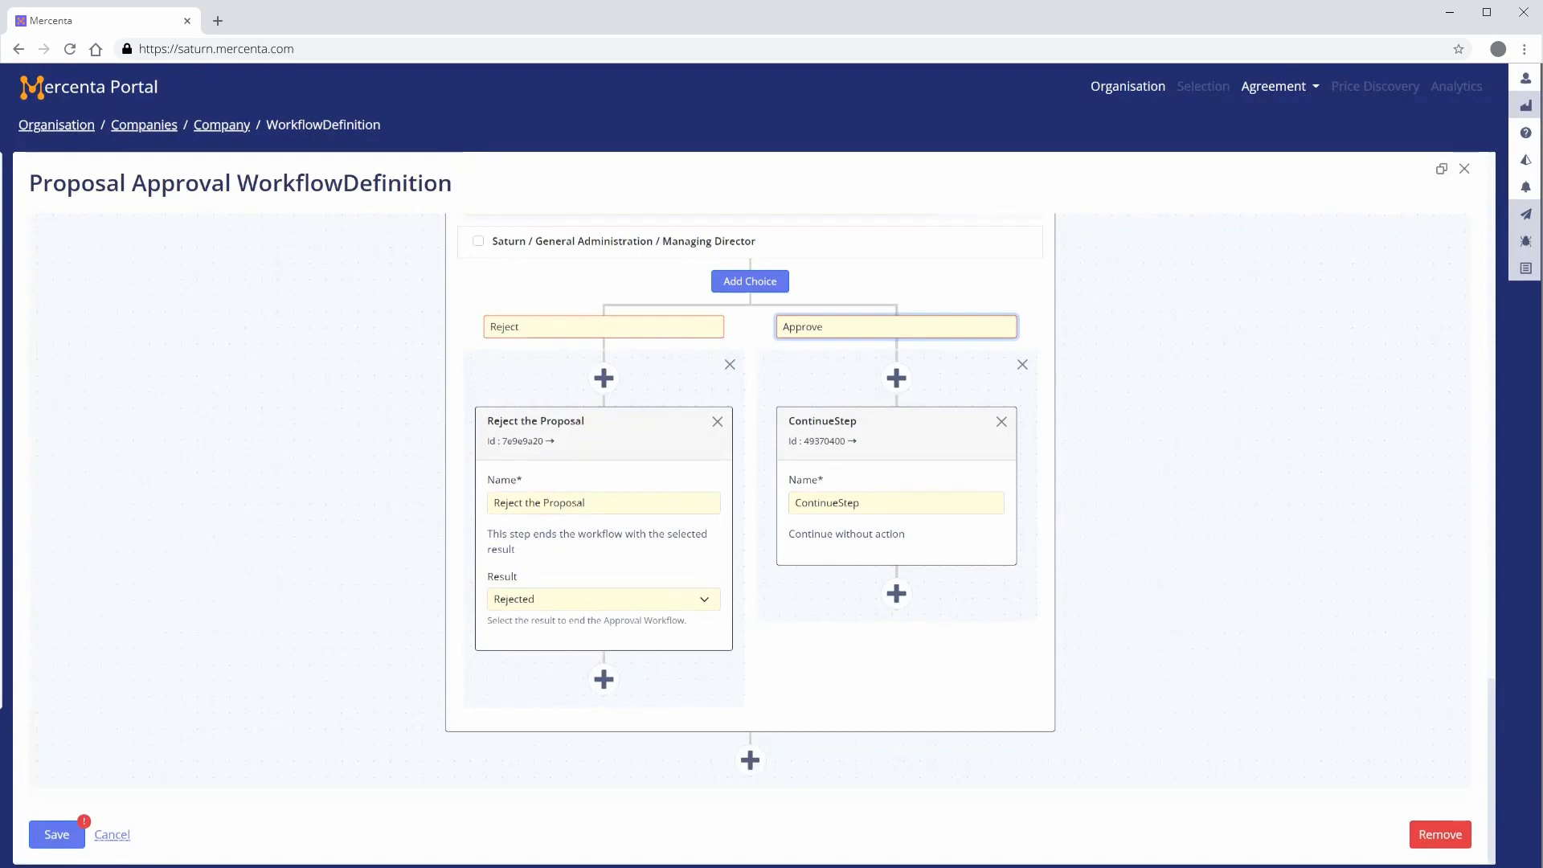
Step: Add an EndWorkflowWithResult step at the end of the workflow, named "Finally Approved" with the result Approved
{"action": "left_click", "coordinate": [750, 761]}
{"action": "left_click", "coordinate": [482, 267]}
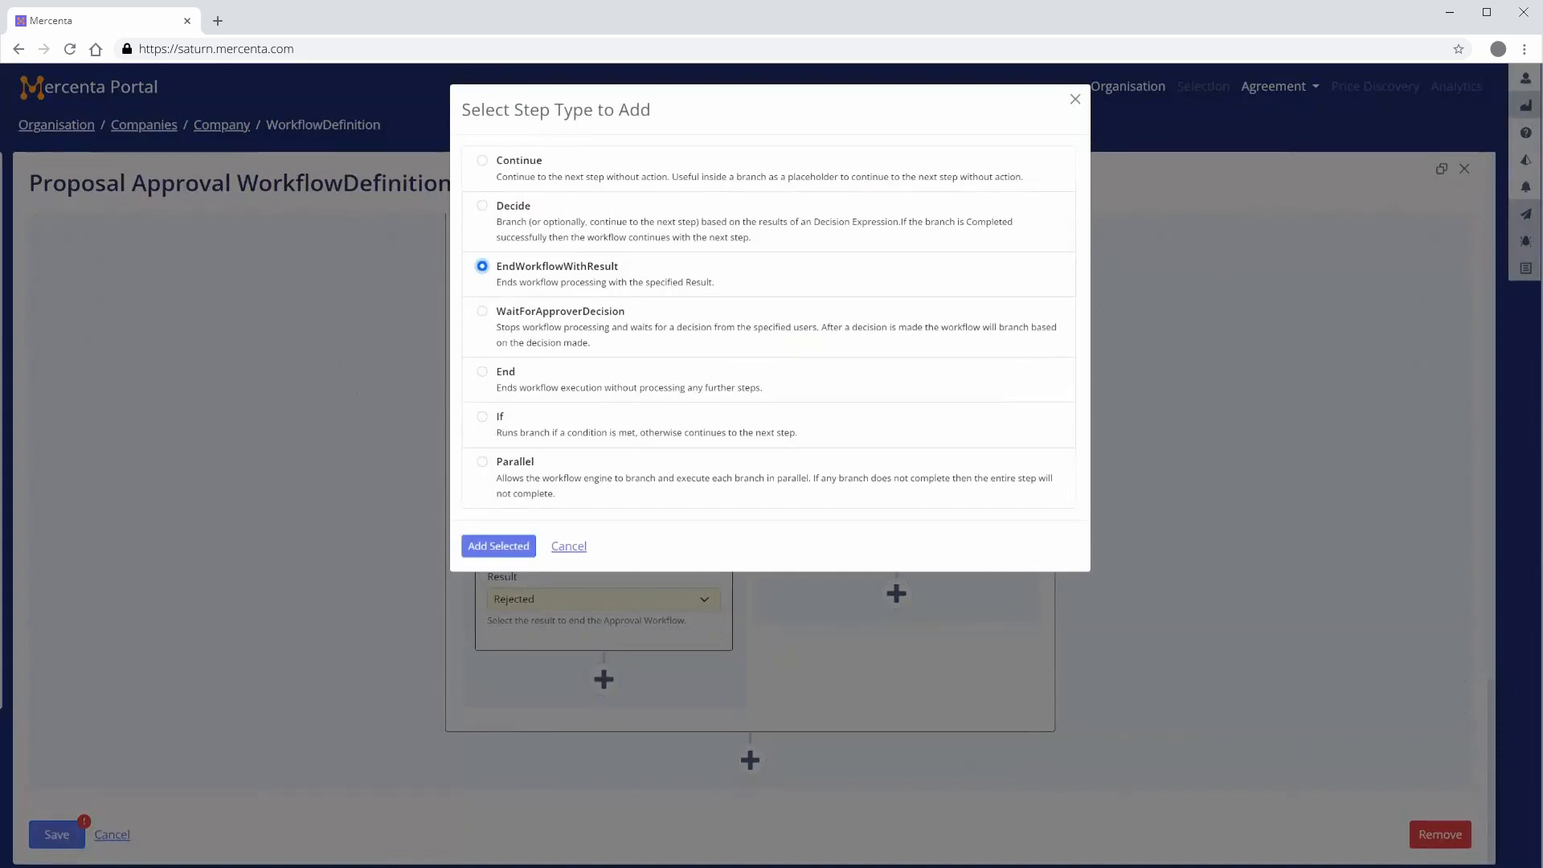
{"action": "left_click", "coordinate": [498, 547]}
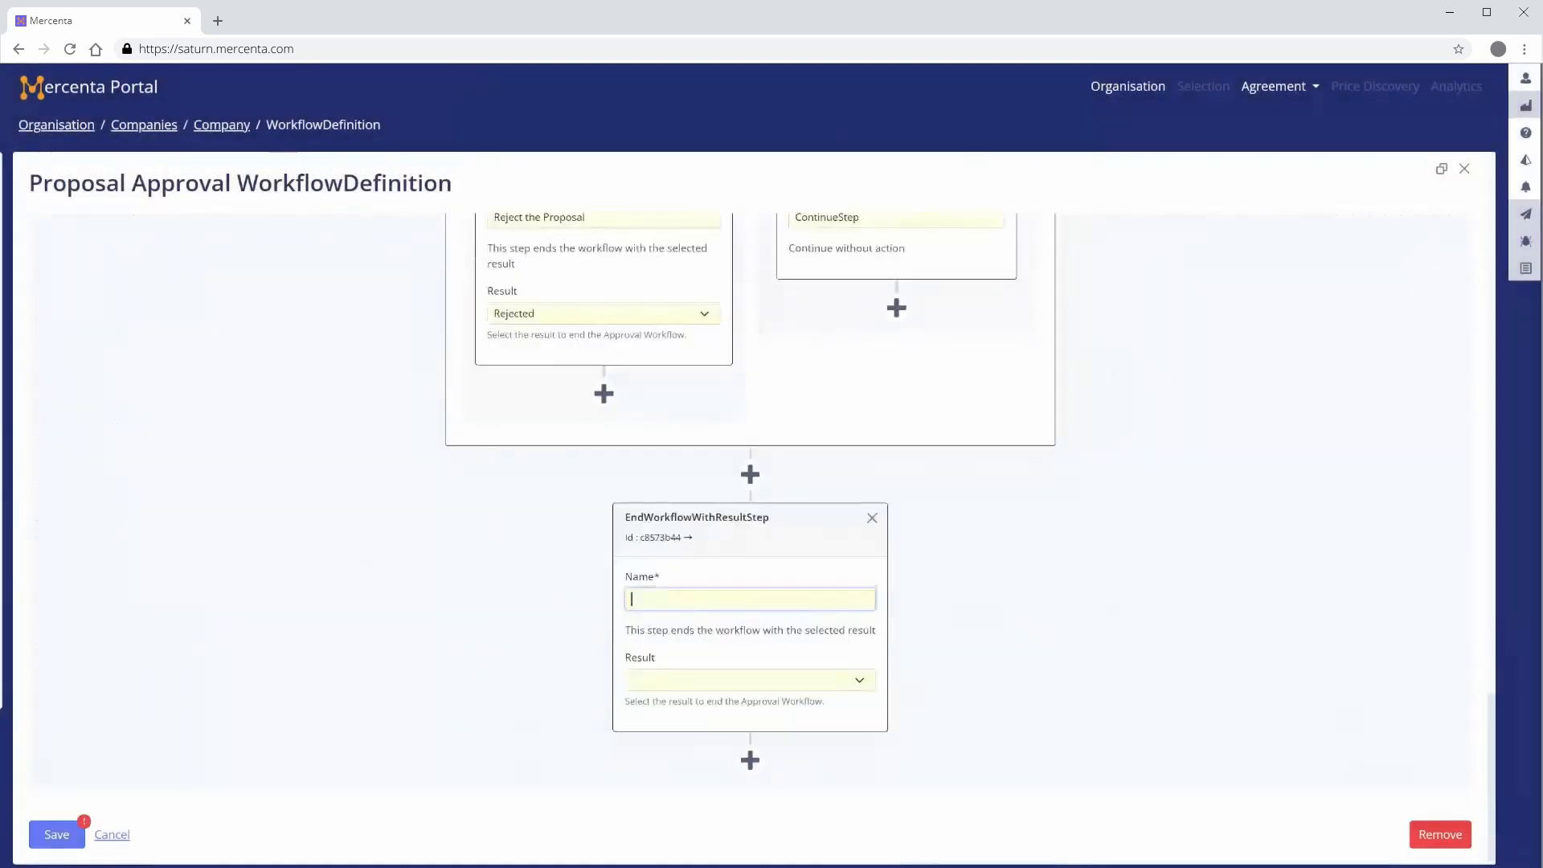
{"action": "type", "text": "Finally"}
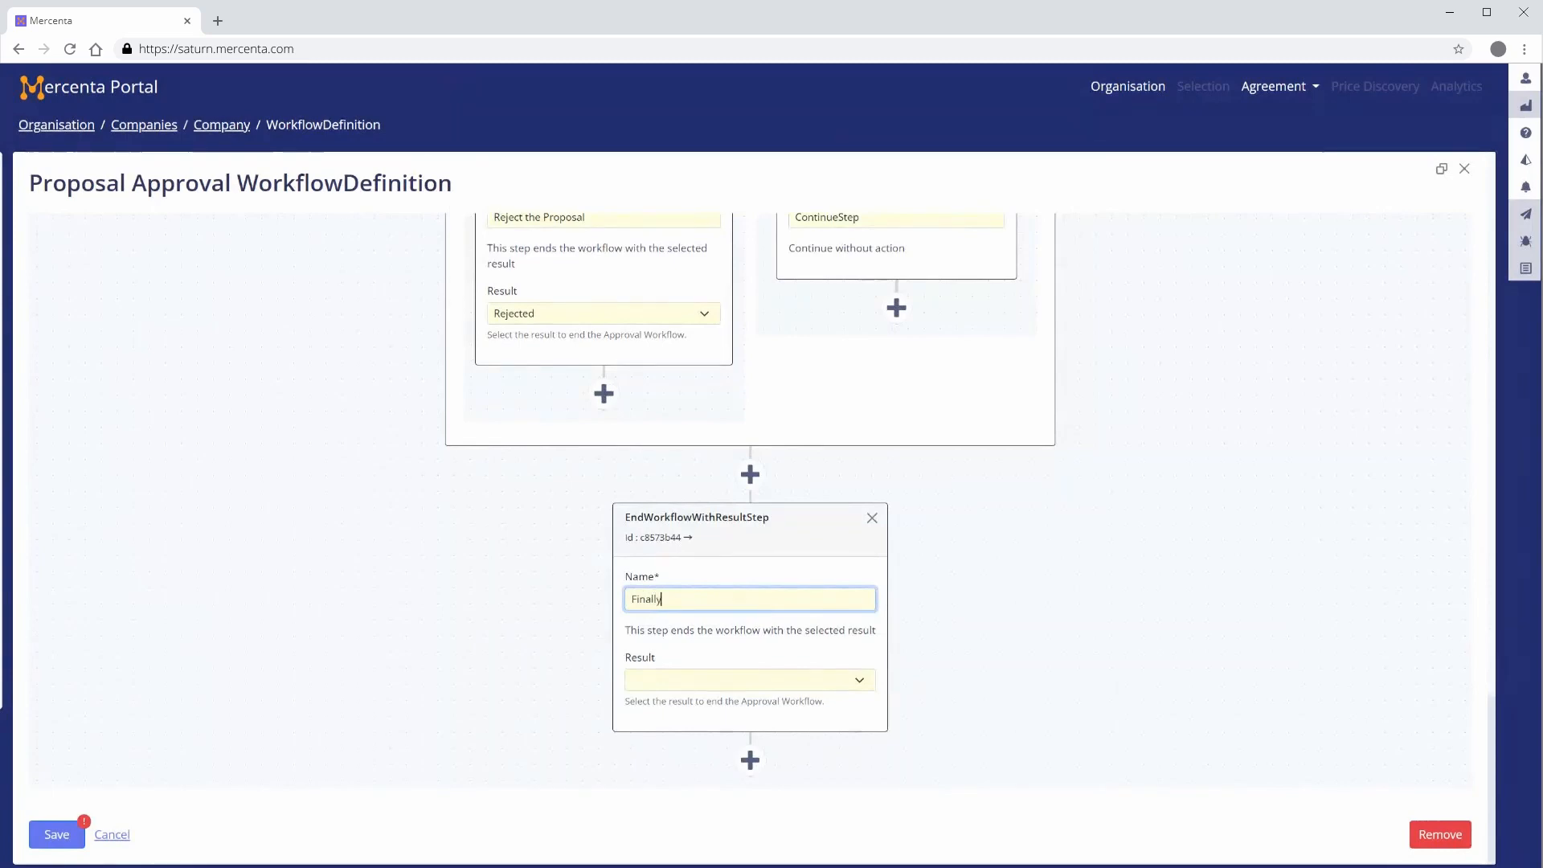
{"action": "type", "text": " Approved"}
{"action": "key", "text": "Tab"}
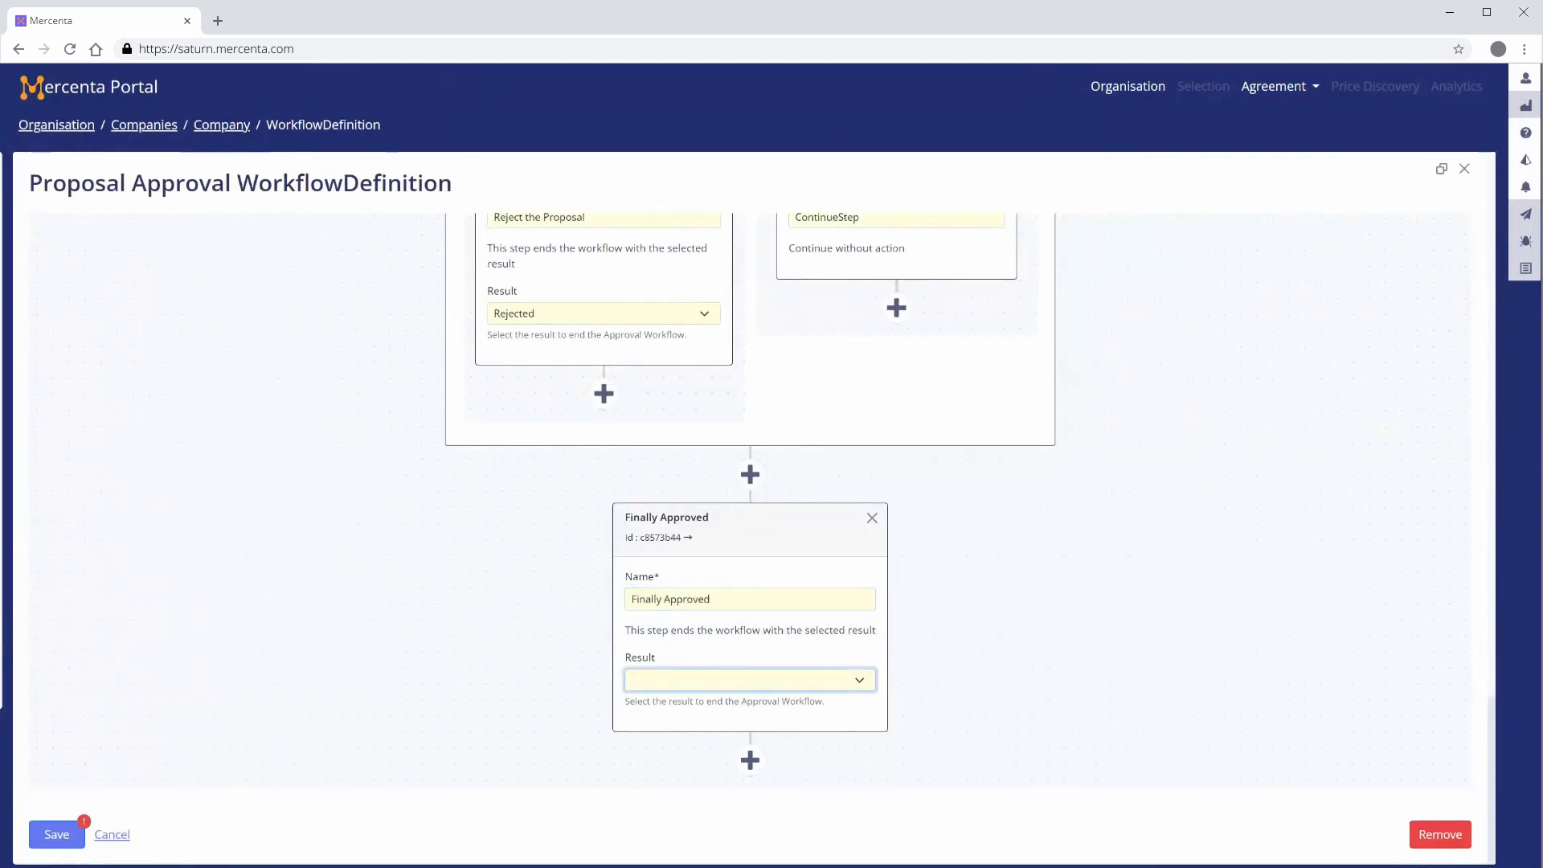
{"action": "left_click", "coordinate": [860, 681]}
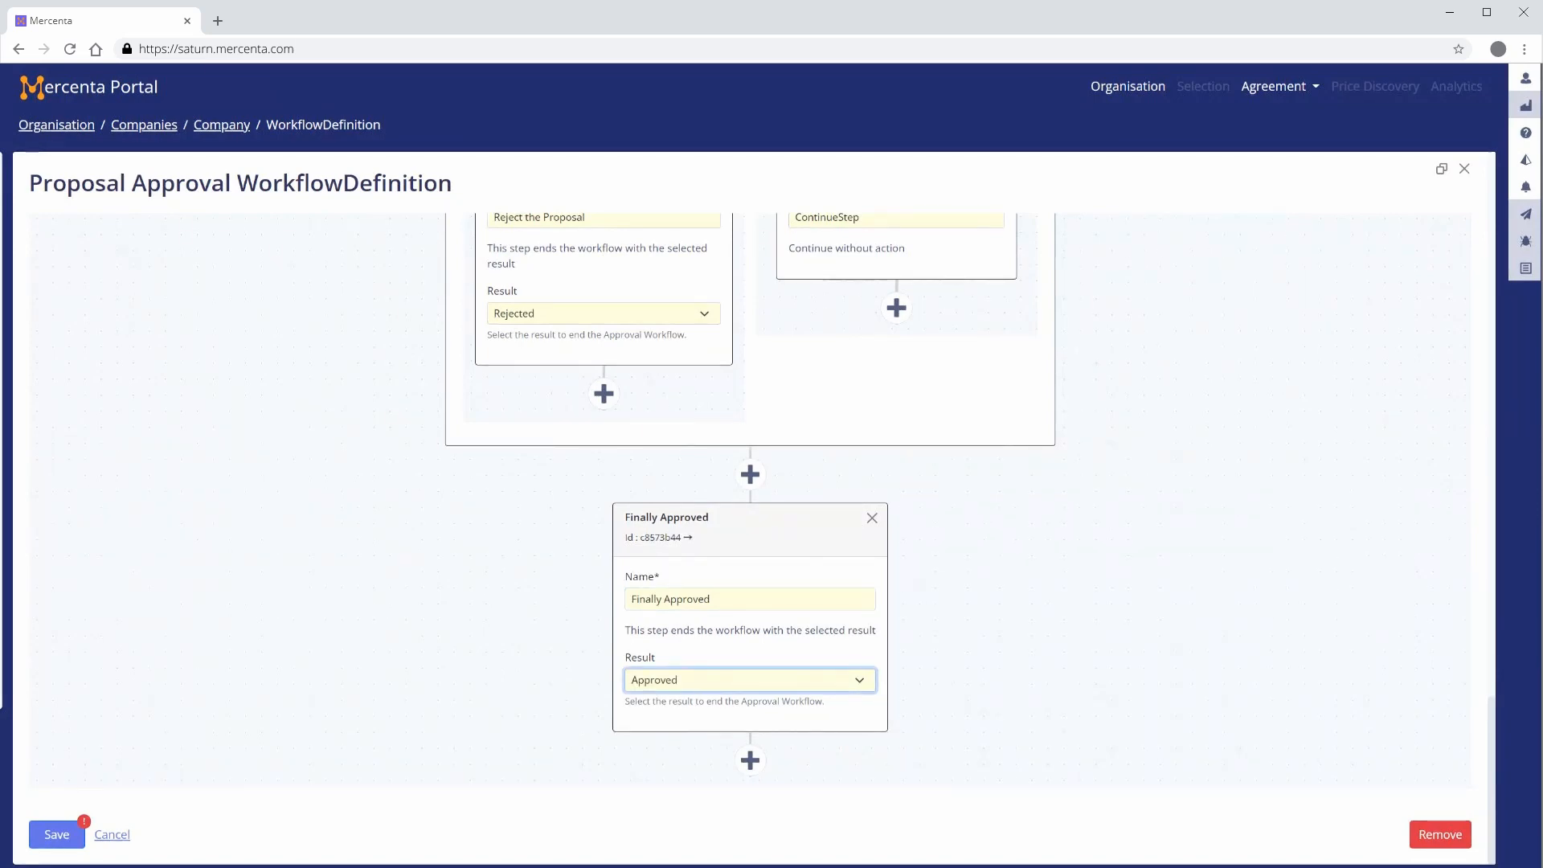
Step: Restore the workflow editor to its normal size and save the Direct Supply workflow definition
{"action": "left_click", "coordinate": [1441, 169]}
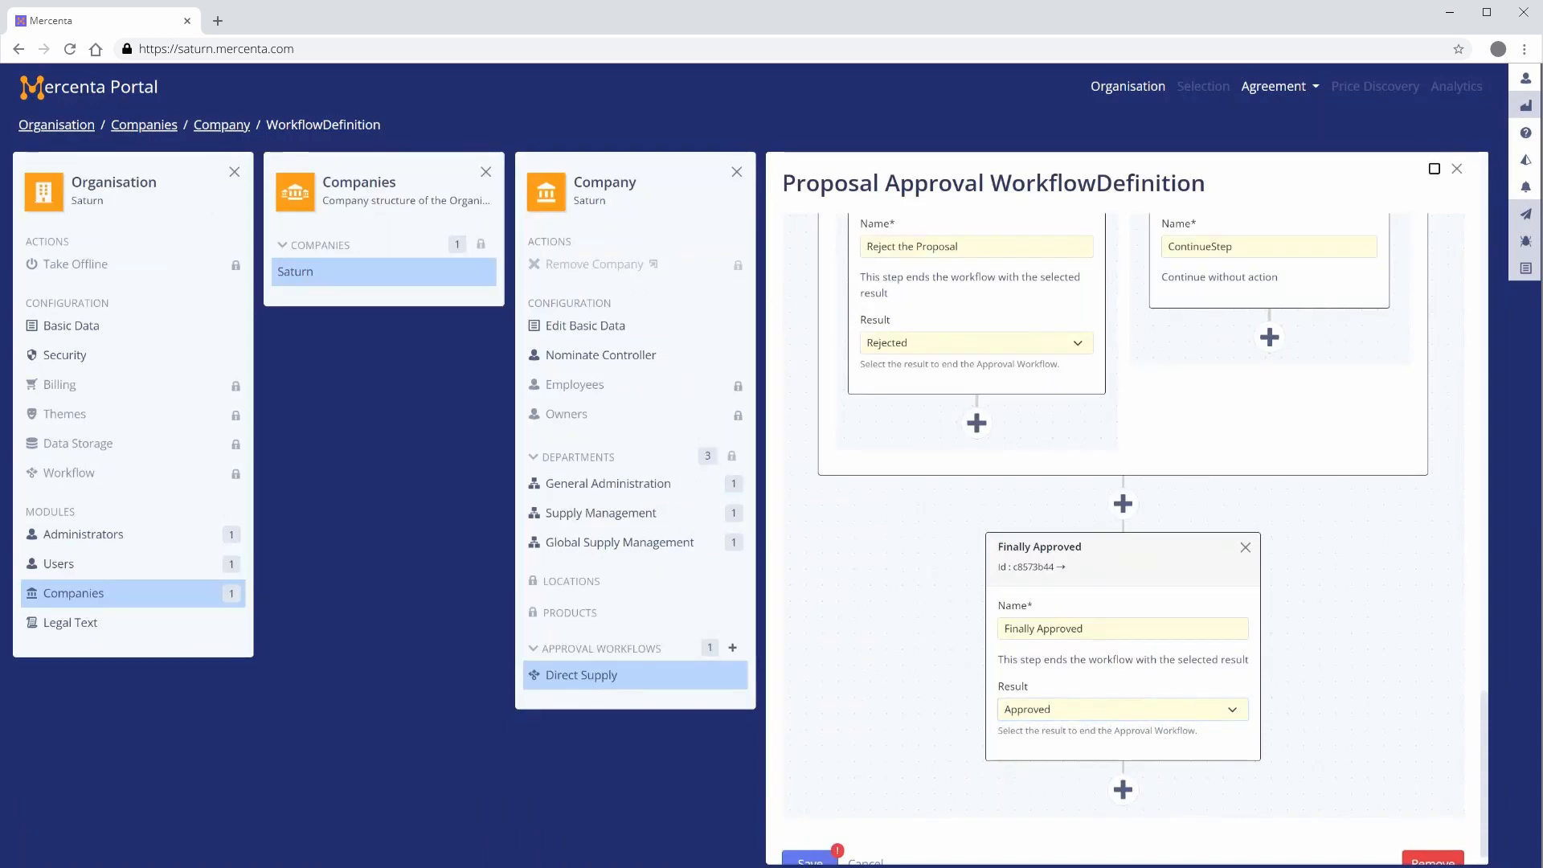
{"action": "scroll", "coordinate": [1123, 514], "scroll_direction": "down", "scroll_amount": 1}
{"action": "left_click", "coordinate": [811, 853]}
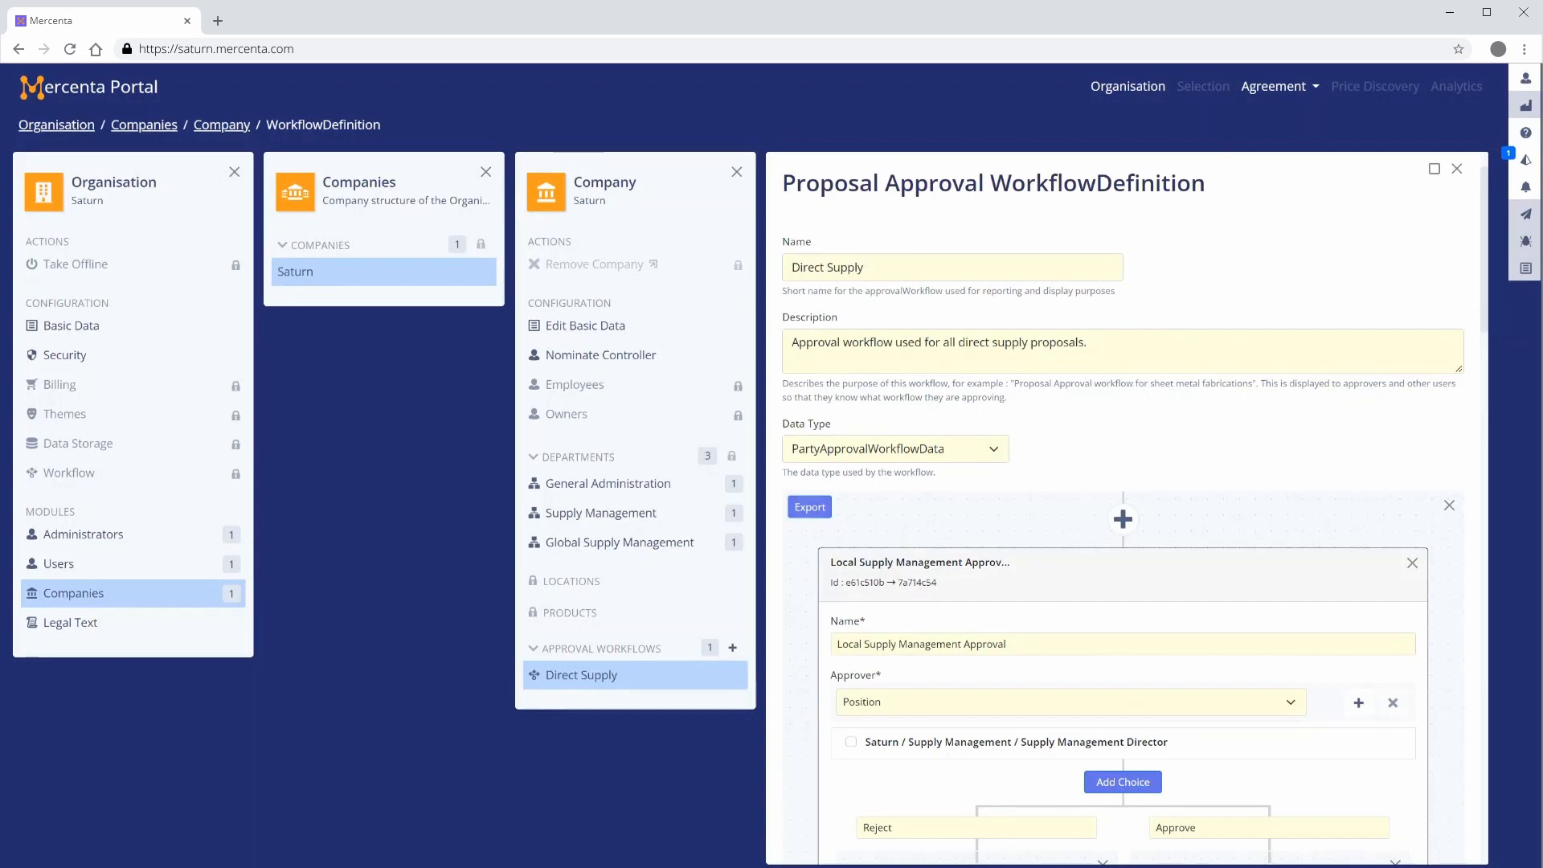
Step: View the exported definition of the Direct Supply workflow and close it without importing anything
{"action": "left_click", "coordinate": [810, 510]}
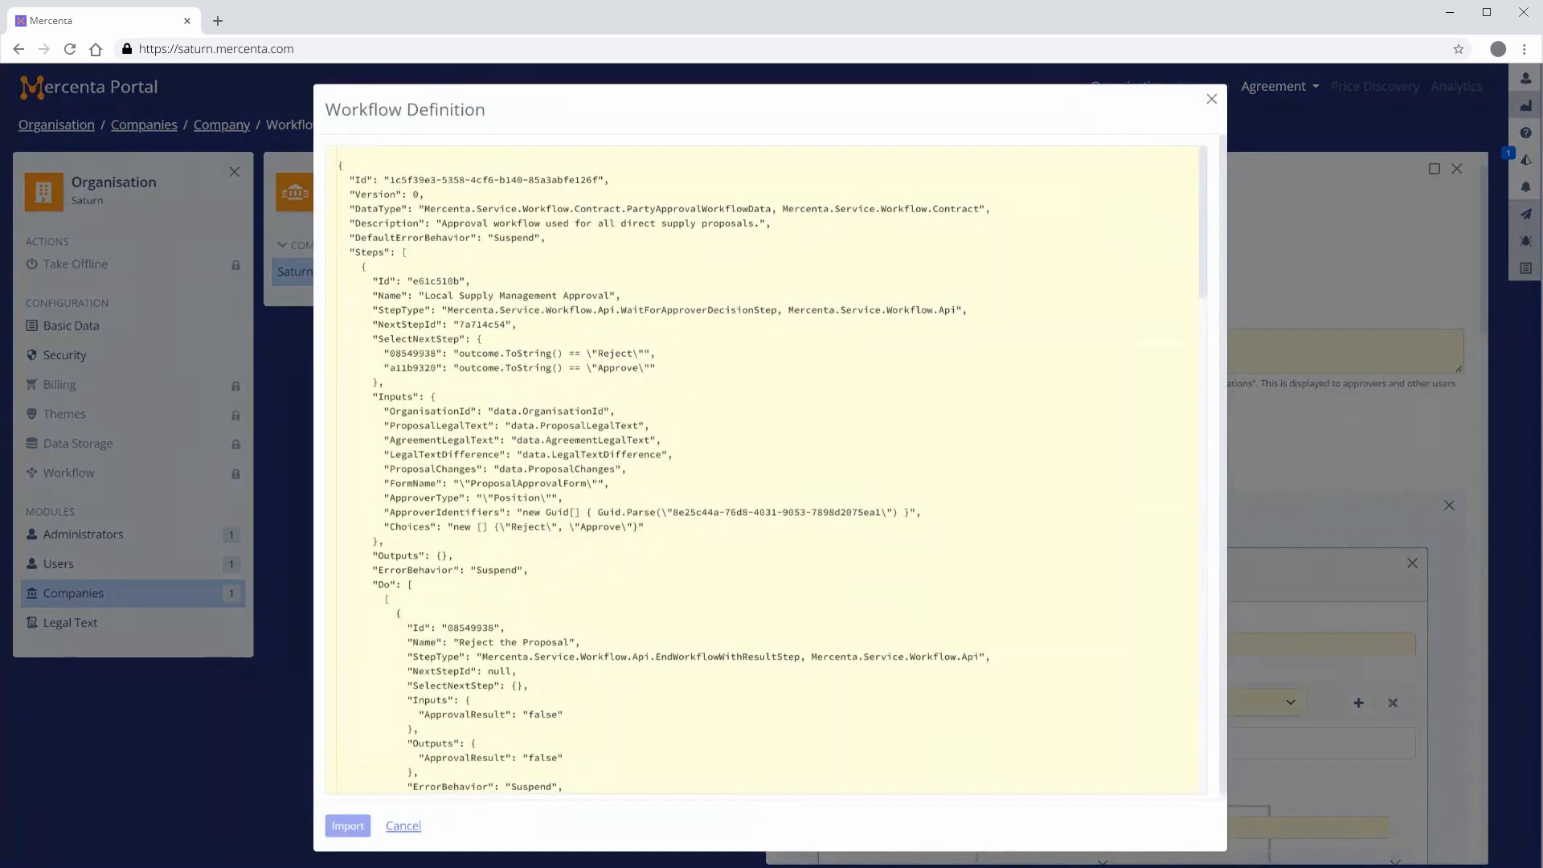
{"action": "left_click", "coordinate": [403, 826]}
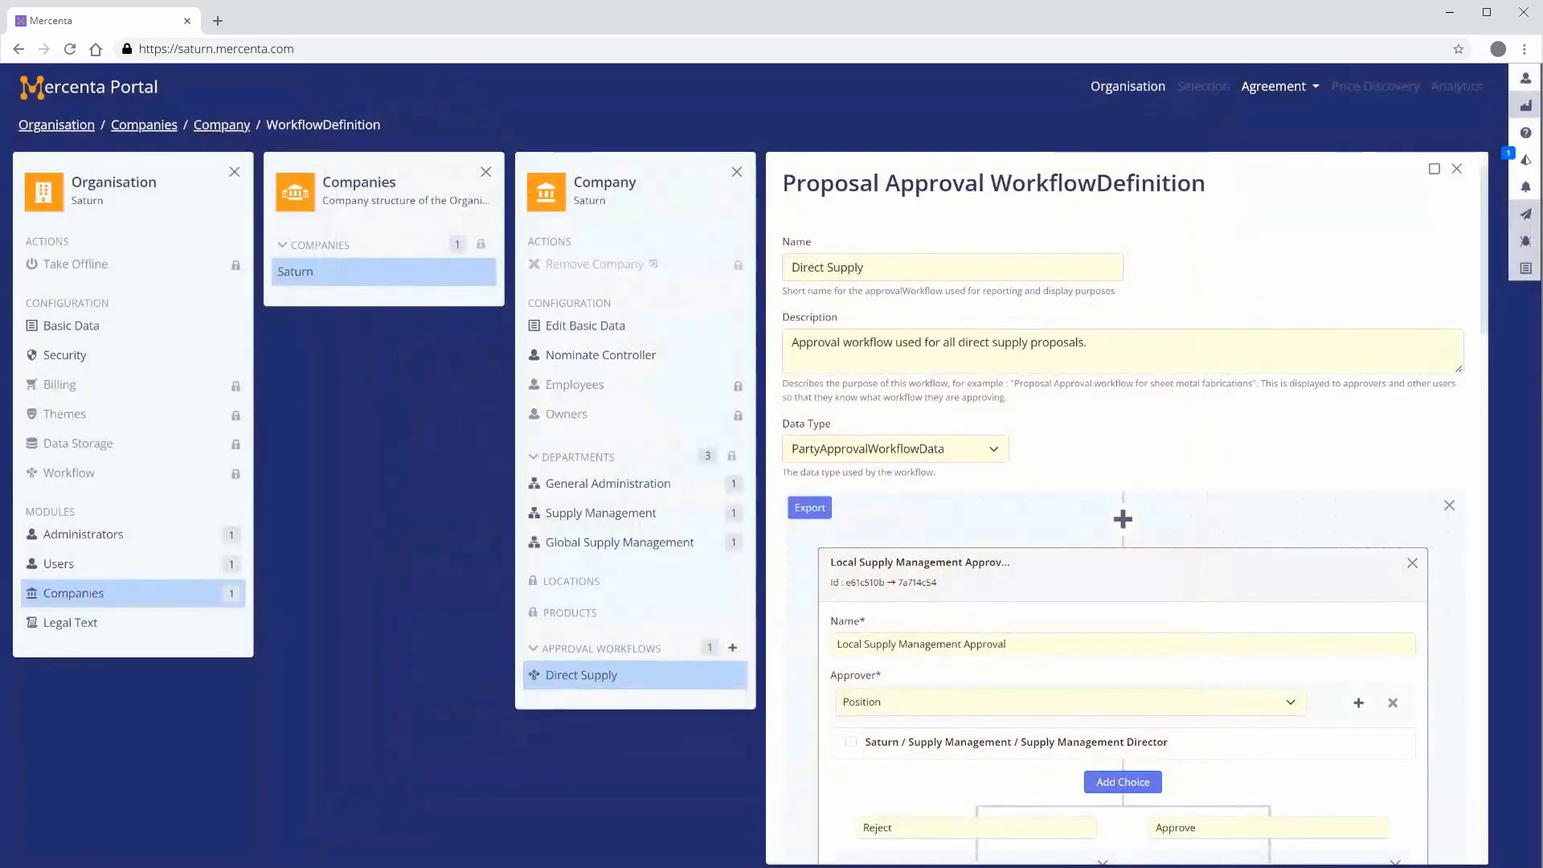
Step: Close the Direct Supply workflow definition and open Acme's Supply Agreement from the agreements held as buyer
{"action": "left_click", "coordinate": [1456, 169]}
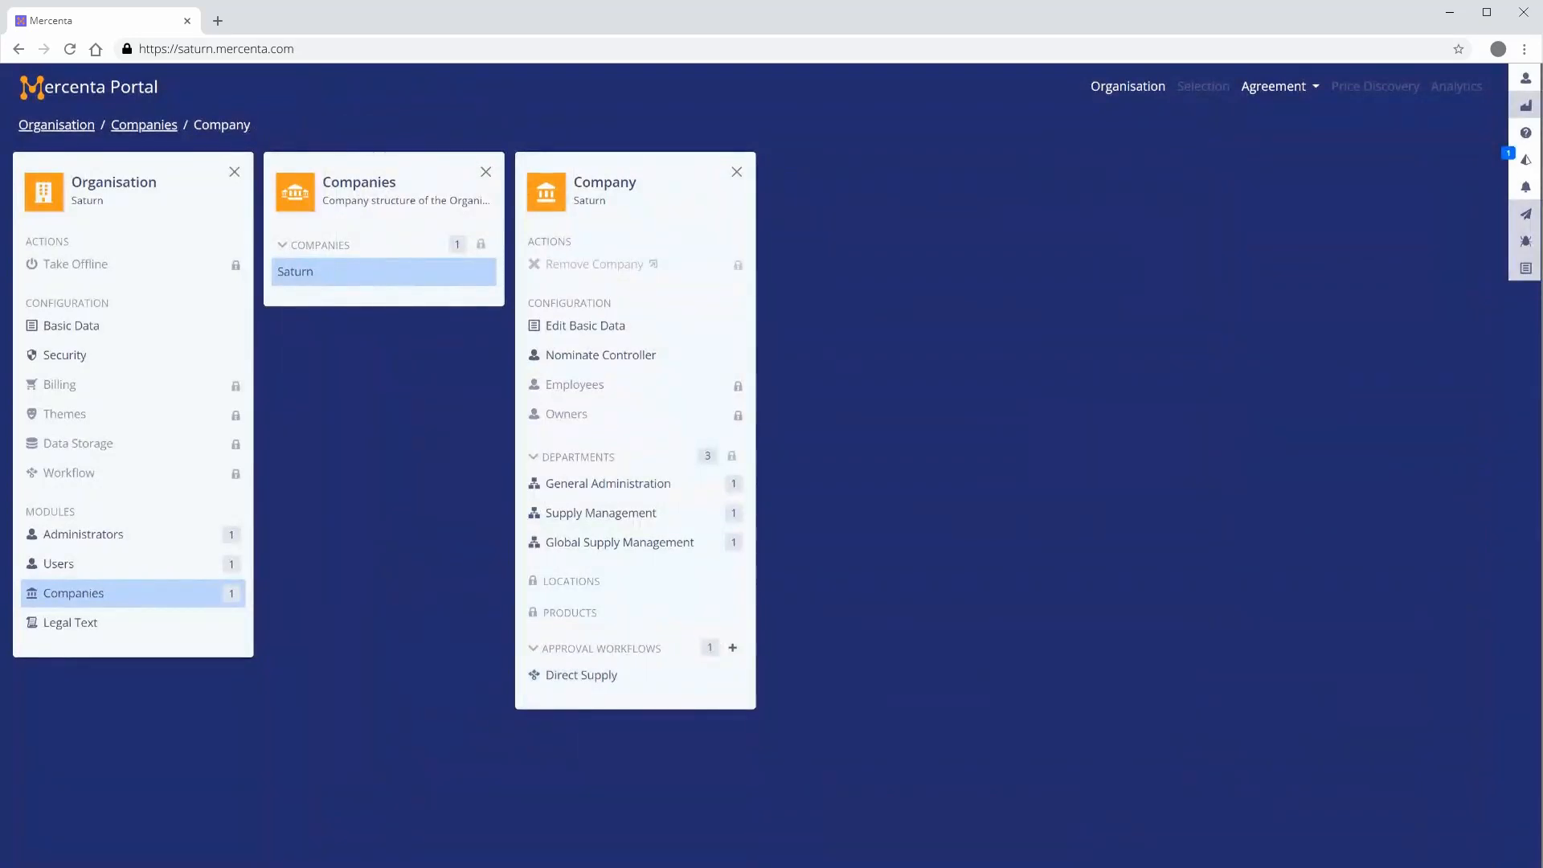
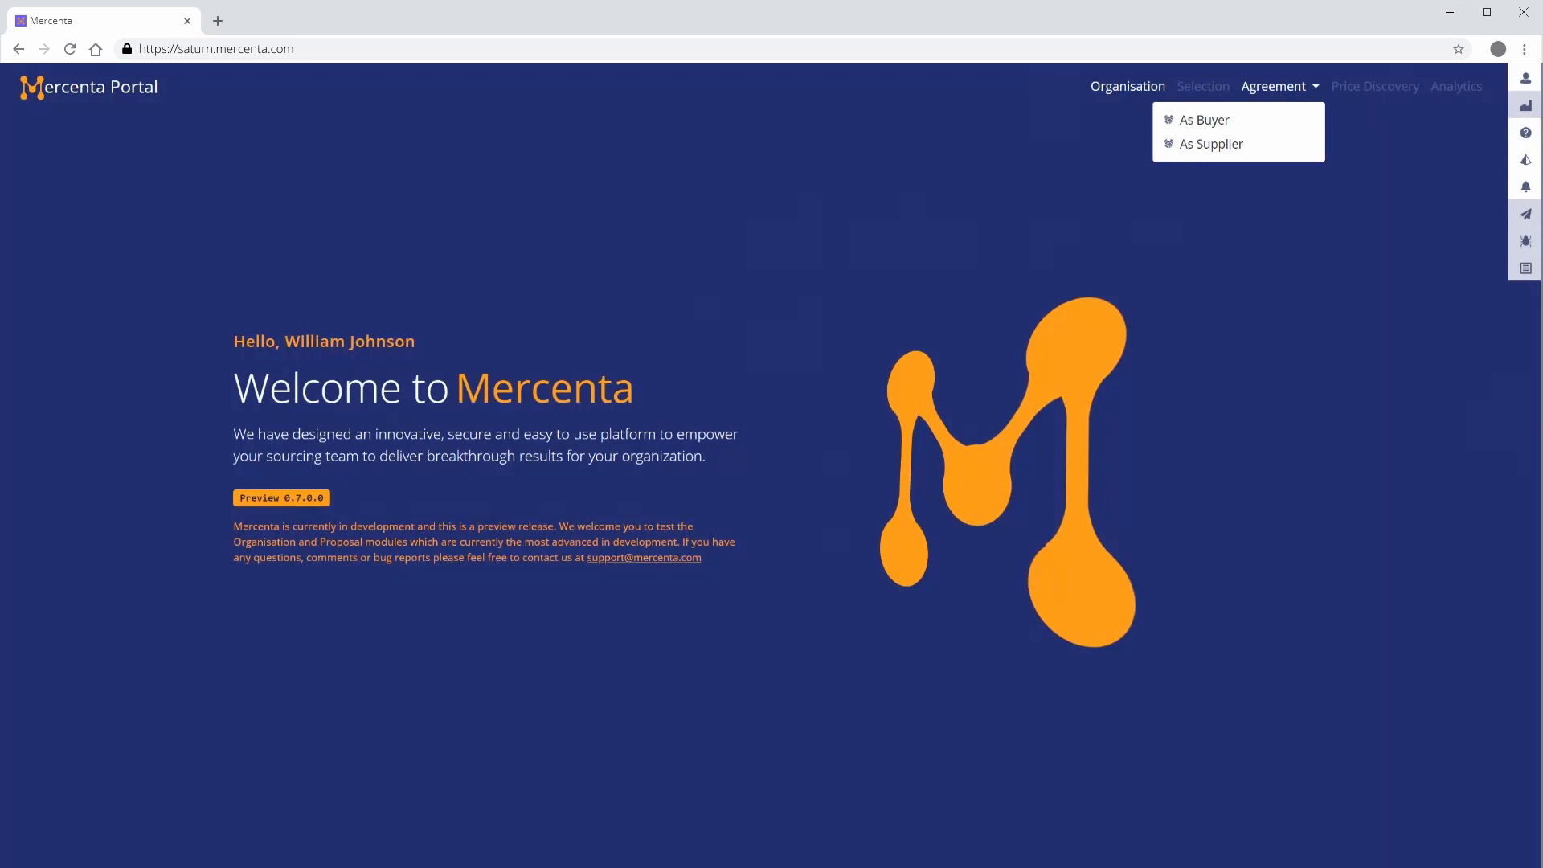
{"action": "left_click", "coordinate": [1205, 121]}
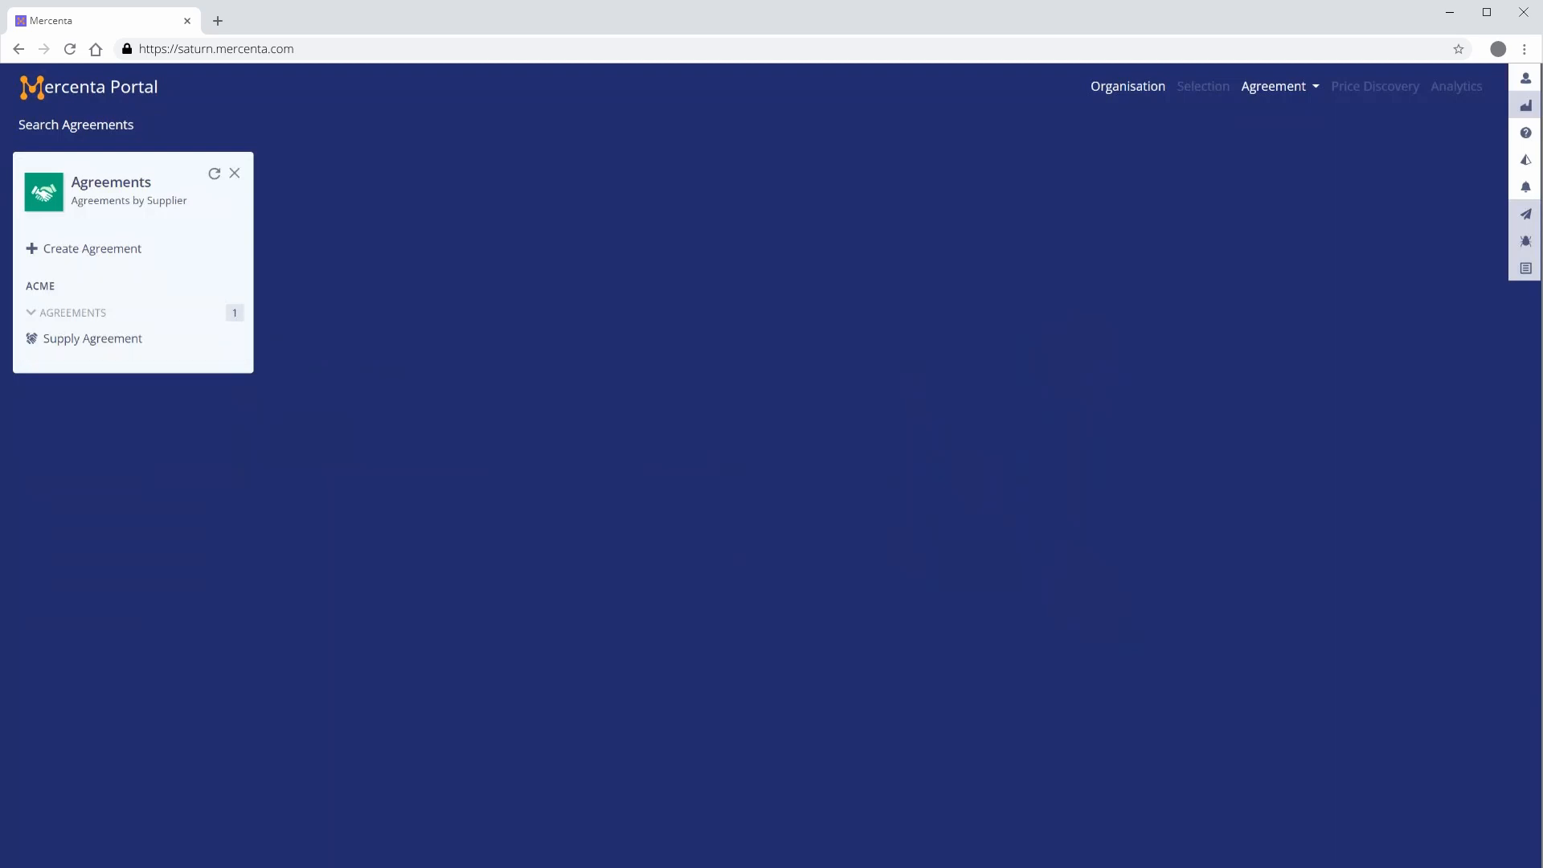
{"action": "left_click", "coordinate": [61, 340]}
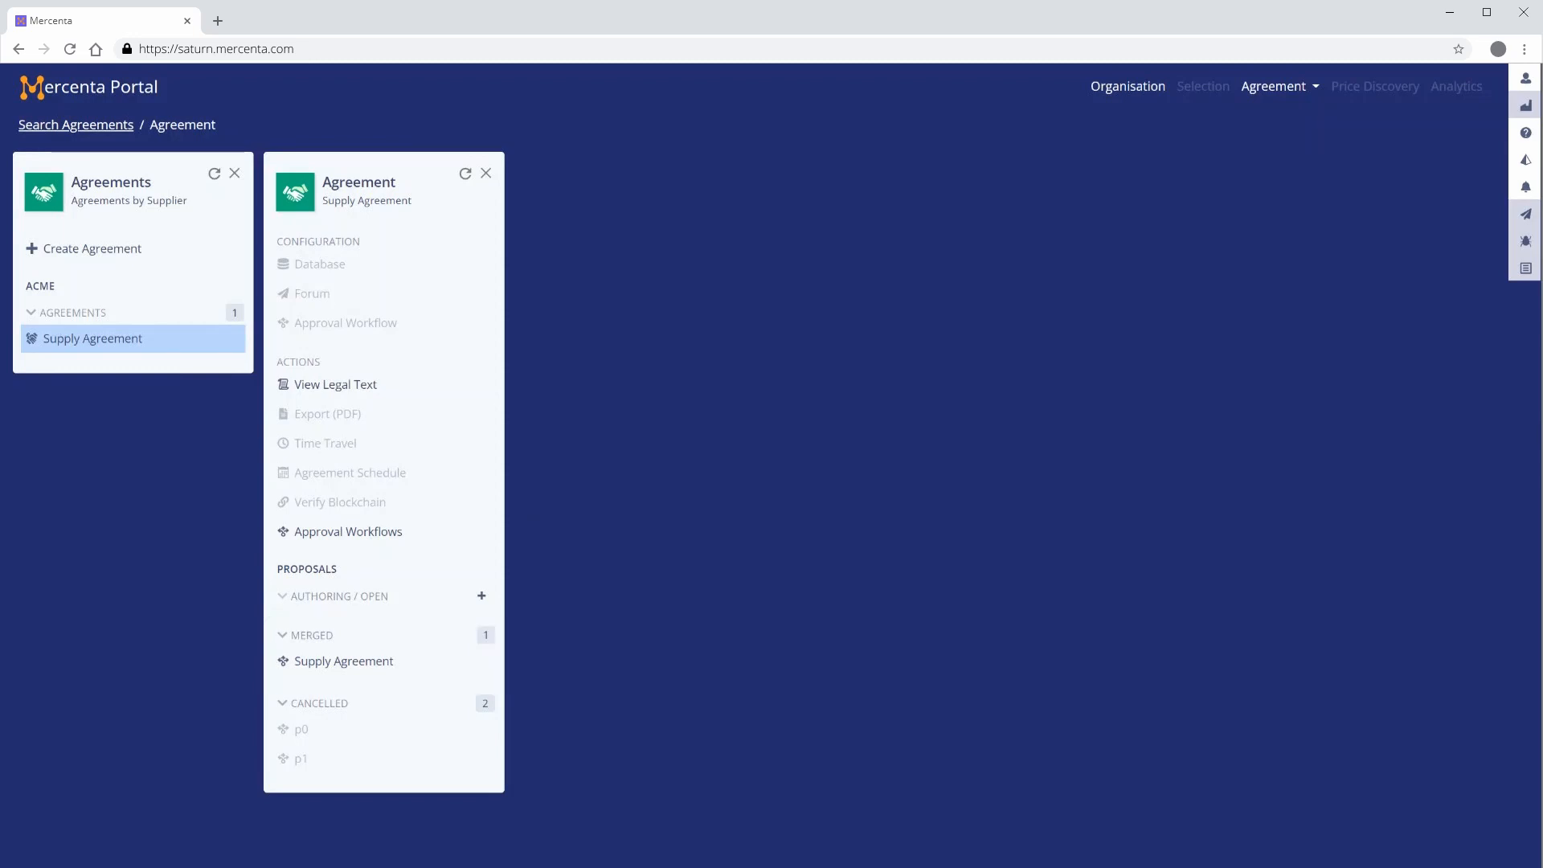
Step: Review the merged Supply Agreement proposal's overall and Saturn approval progress, plus the agreement's legal text
{"action": "left_click", "coordinate": [309, 661]}
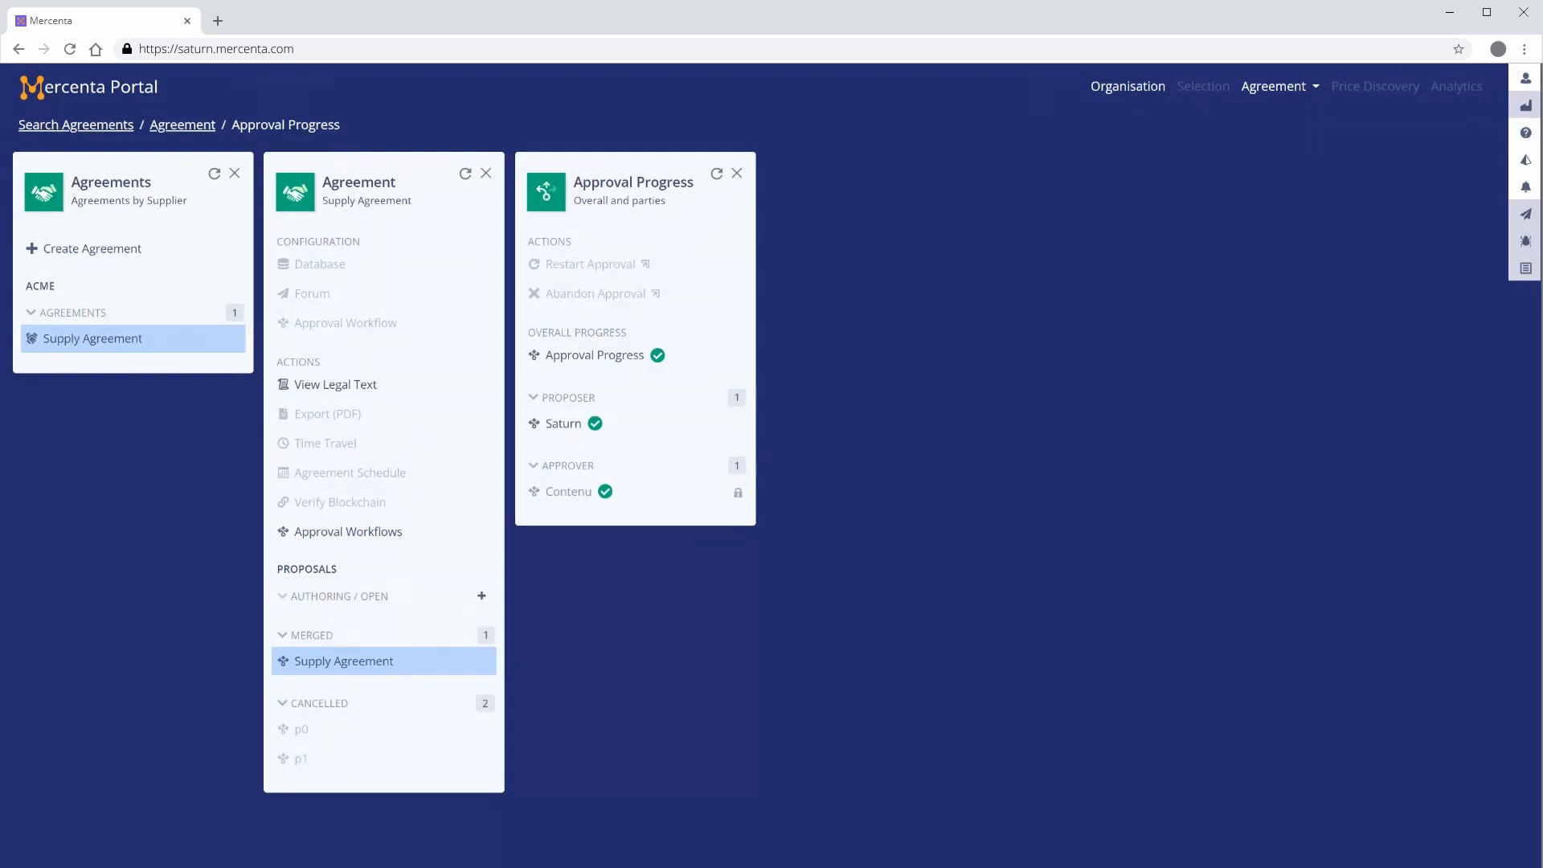
{"action": "left_click", "coordinate": [561, 359]}
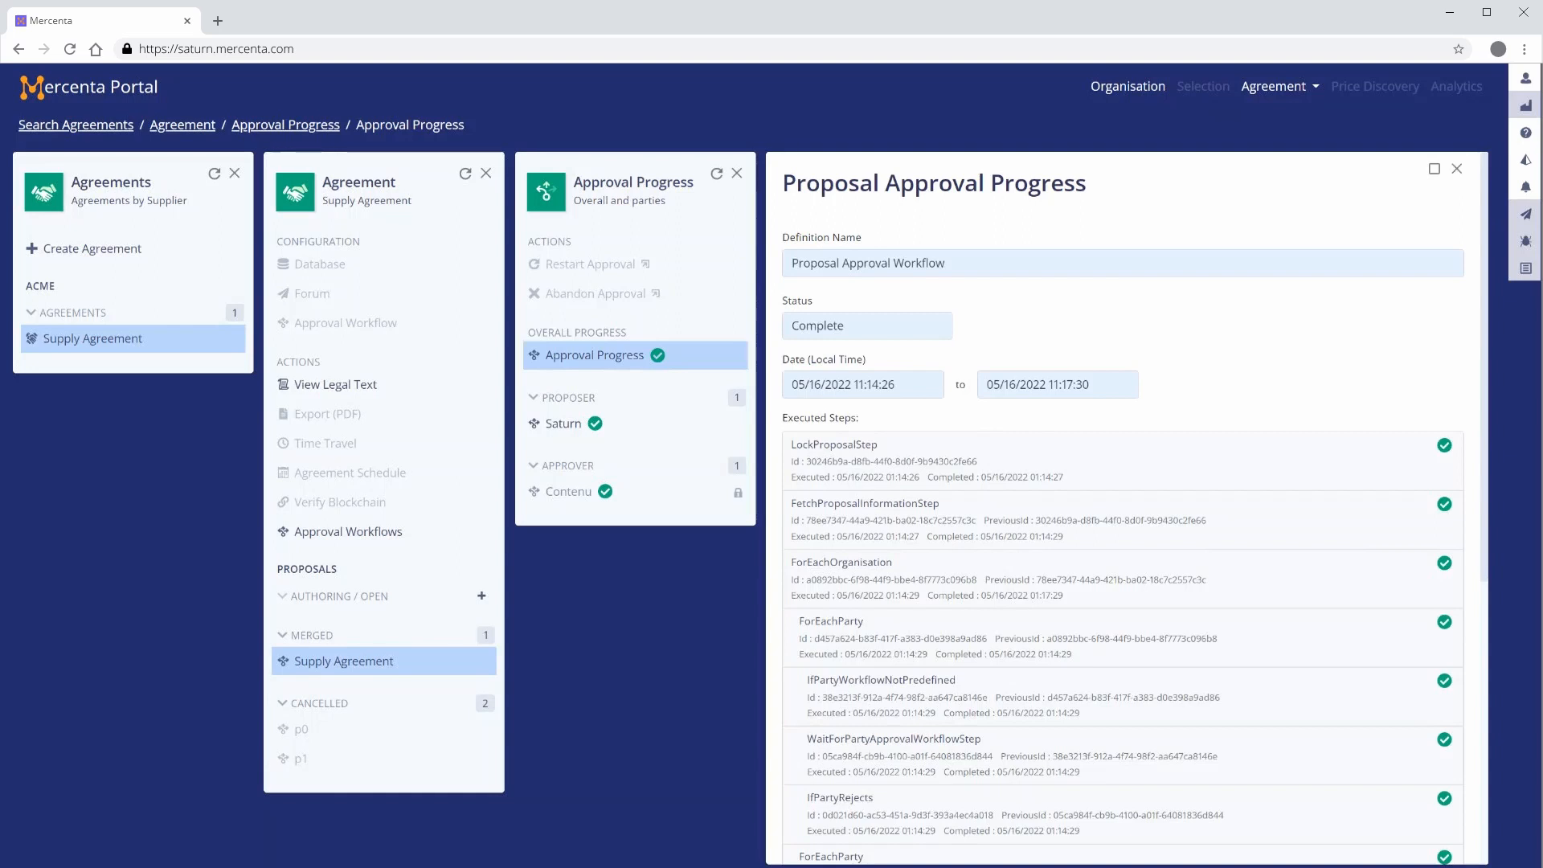
{"action": "scroll", "coordinate": [1122, 563], "scroll_direction": "down", "scroll_amount": 6}
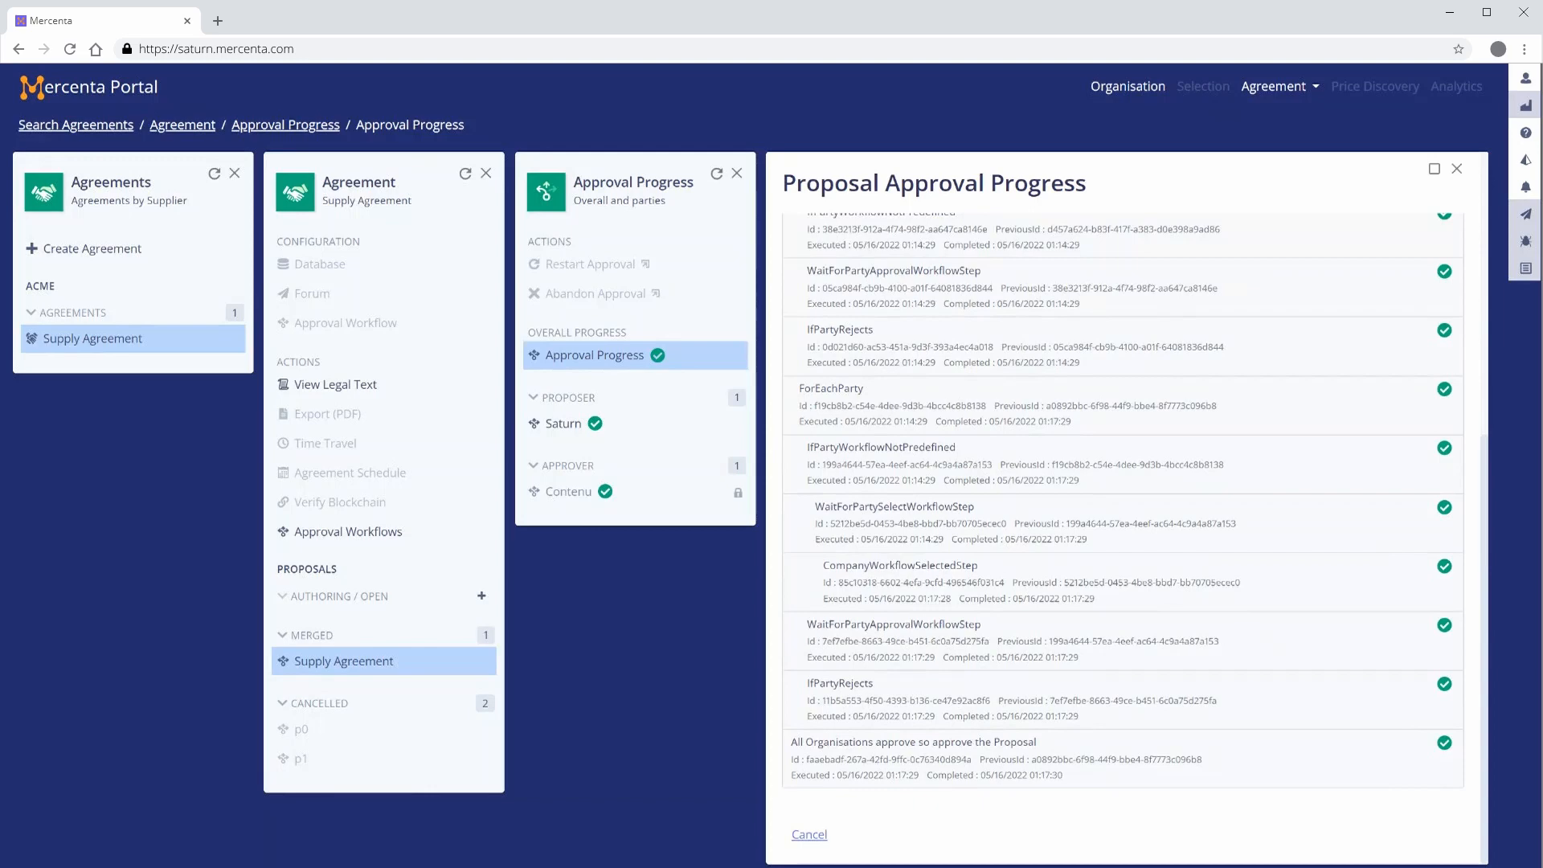
{"action": "left_click", "coordinate": [810, 835]}
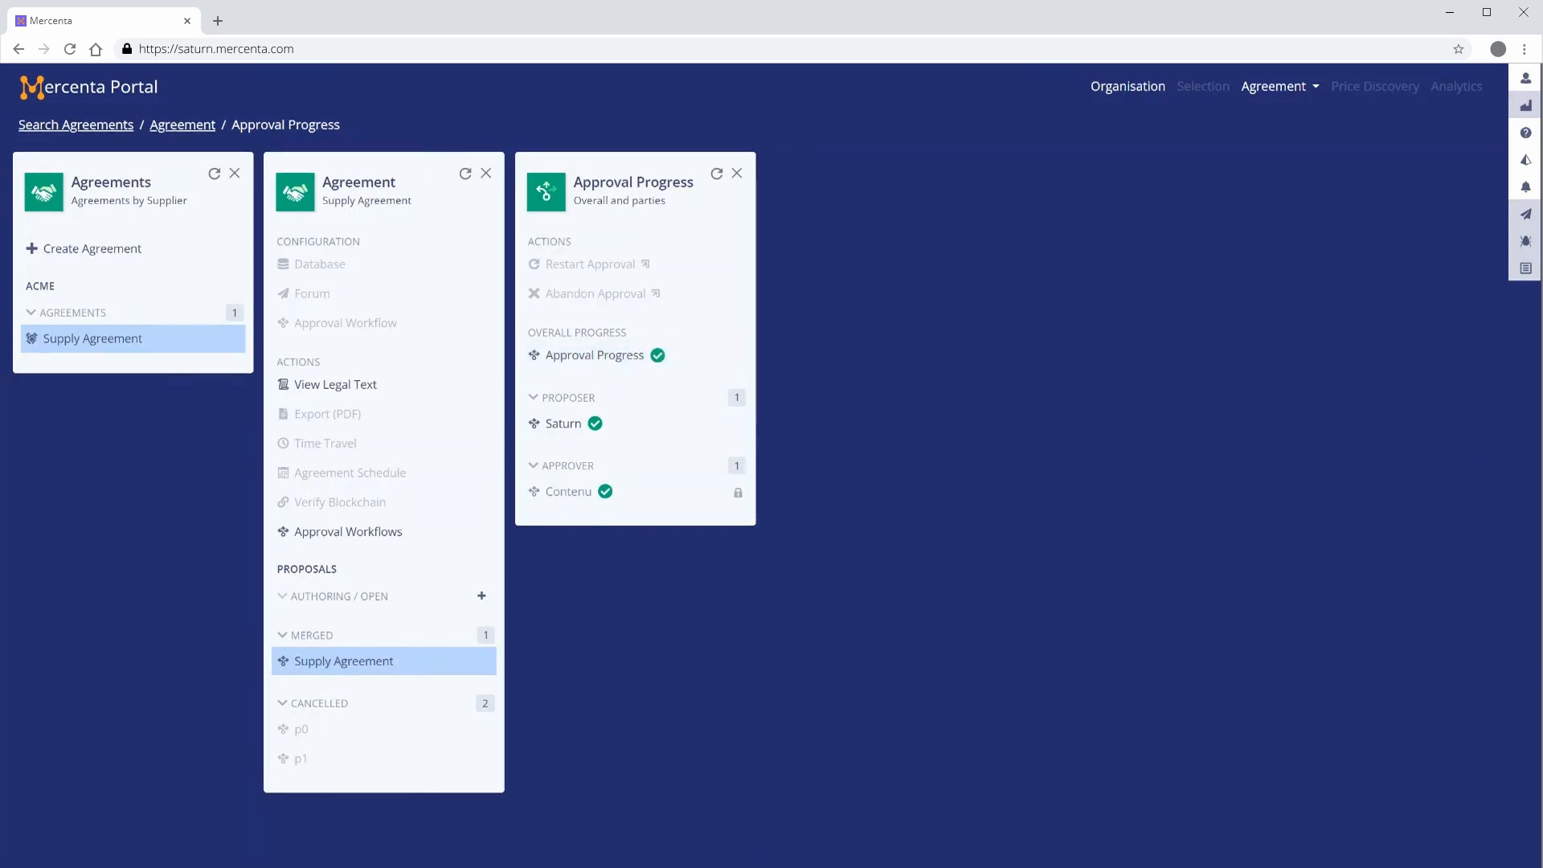
{"action": "left_click", "coordinate": [555, 426]}
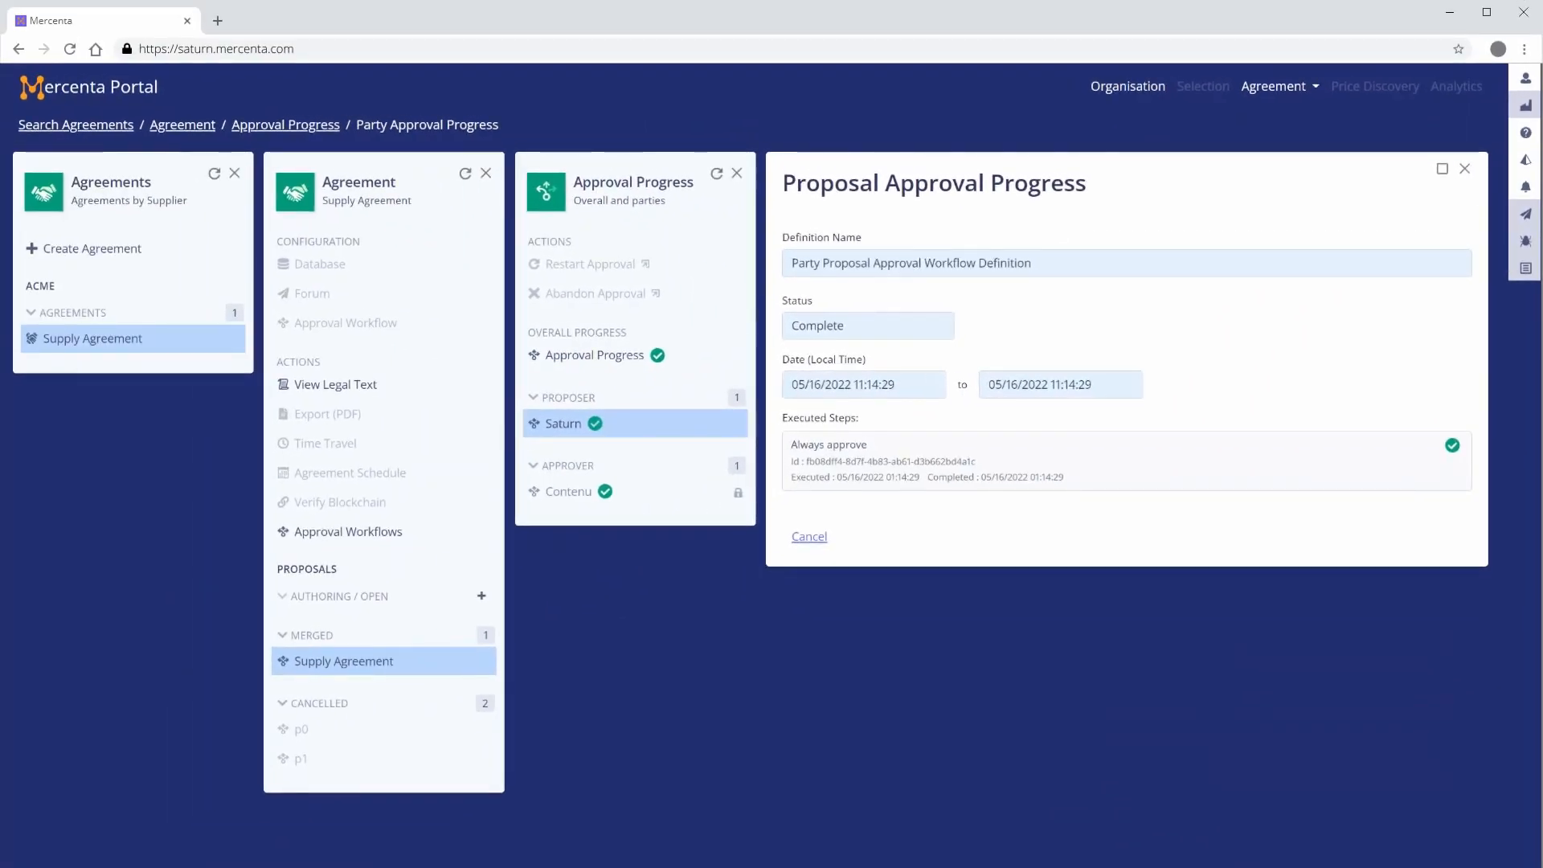
{"action": "left_click", "coordinate": [315, 388]}
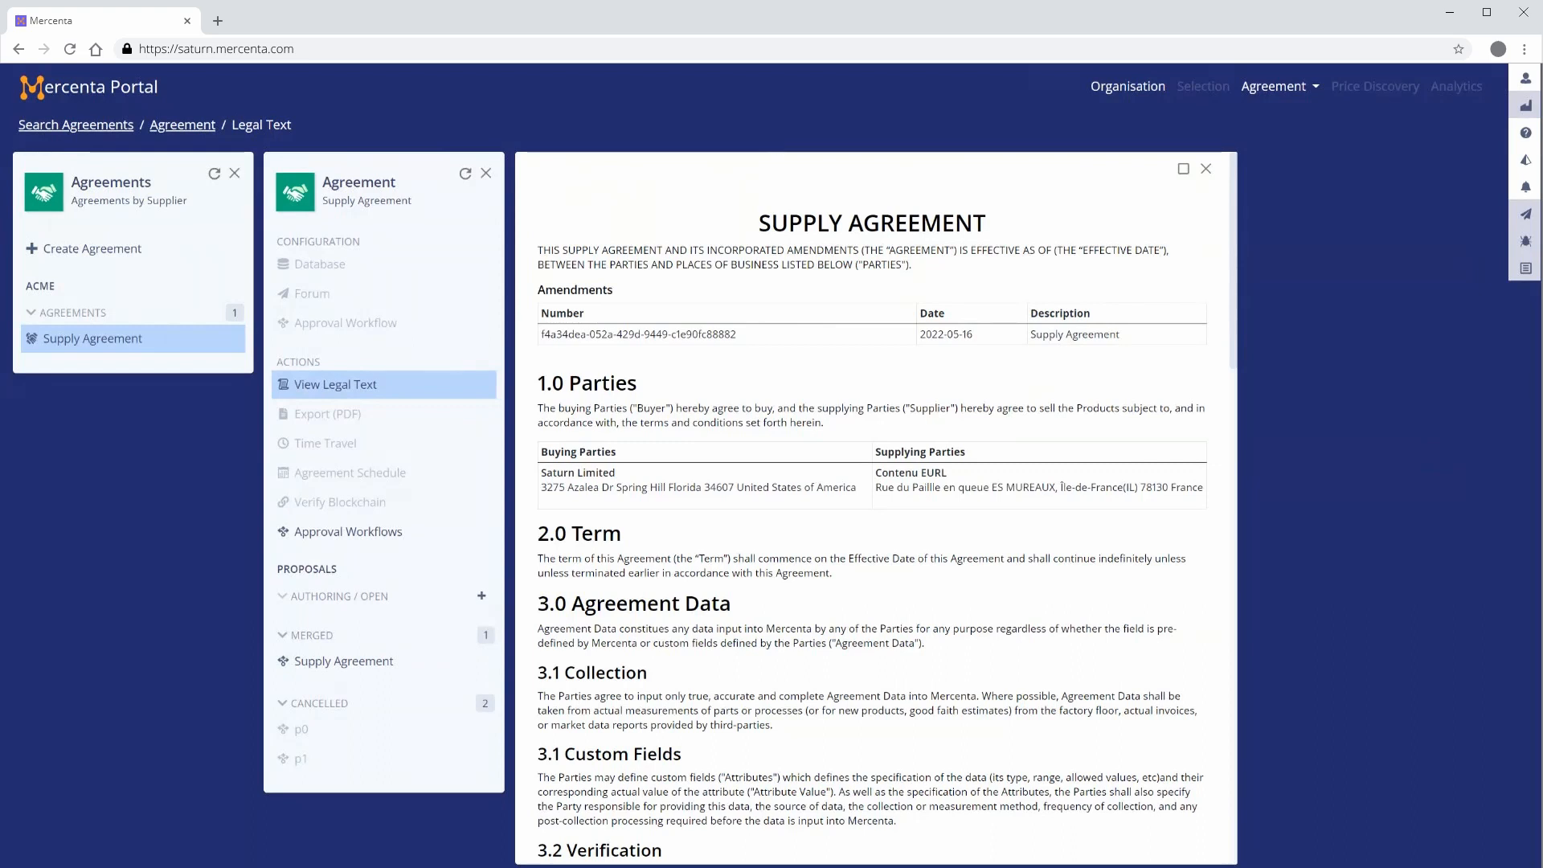
Step: Examine Saturn's approval workflow for the agreement and its replacement options, including importing from the Company, without creating a new one
{"action": "left_click", "coordinate": [314, 534]}
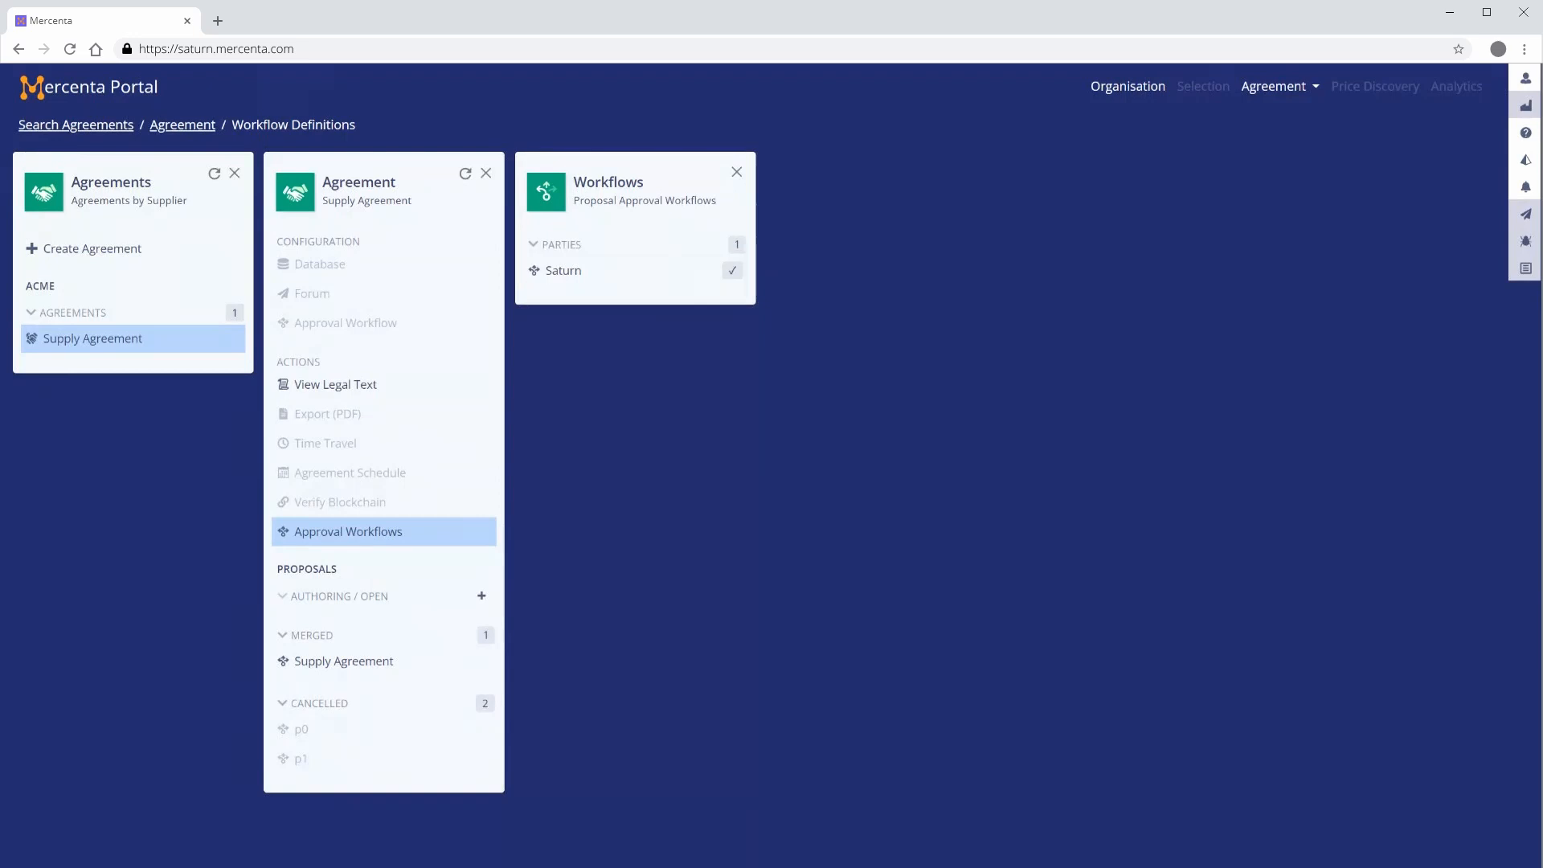
{"action": "left_click", "coordinate": [561, 273]}
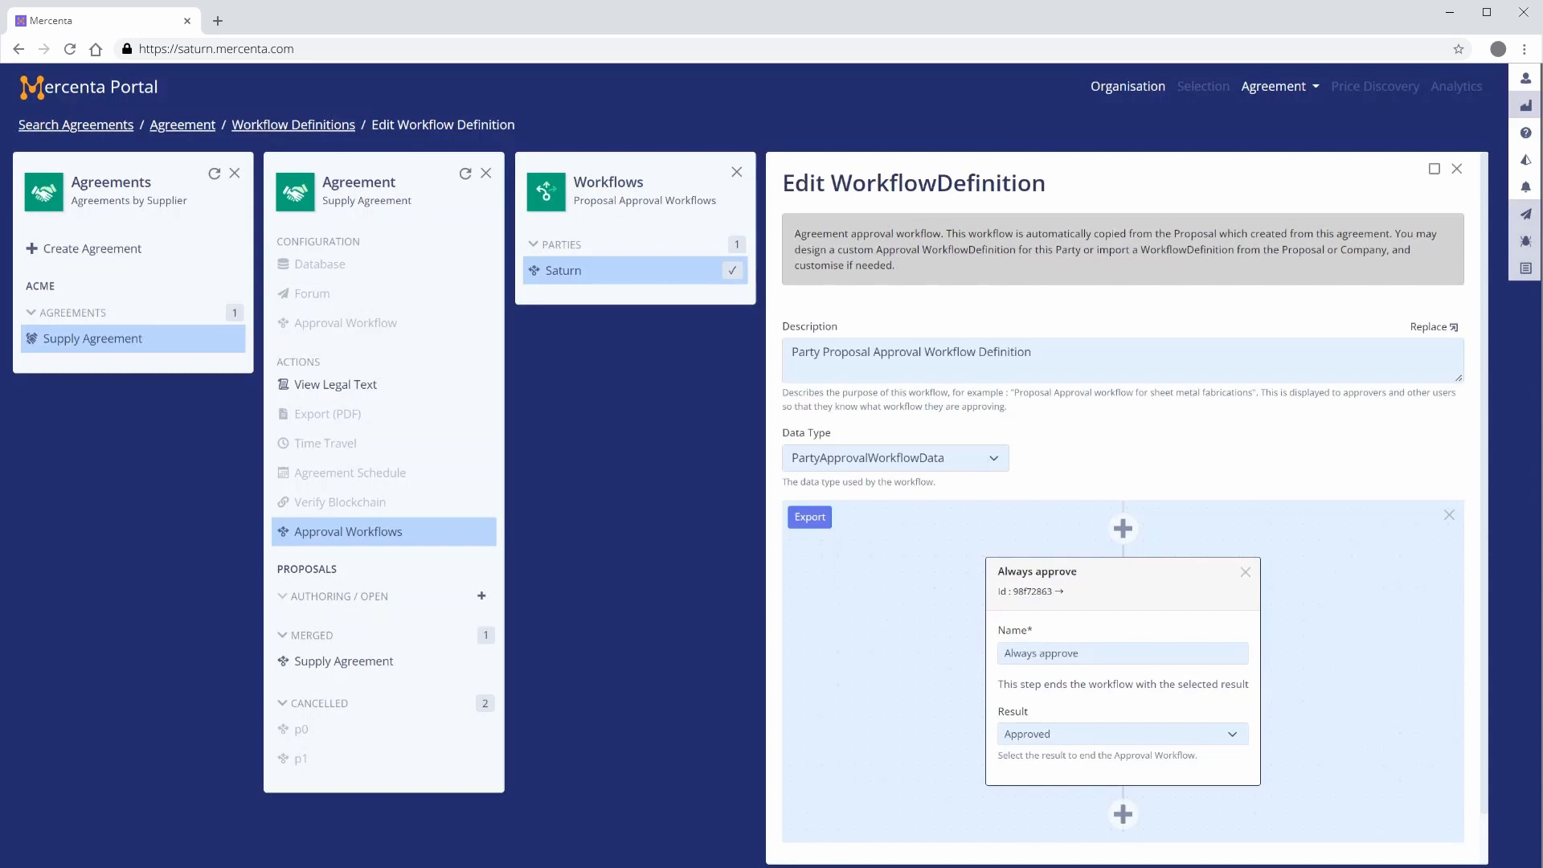
{"action": "left_click", "coordinate": [1437, 329]}
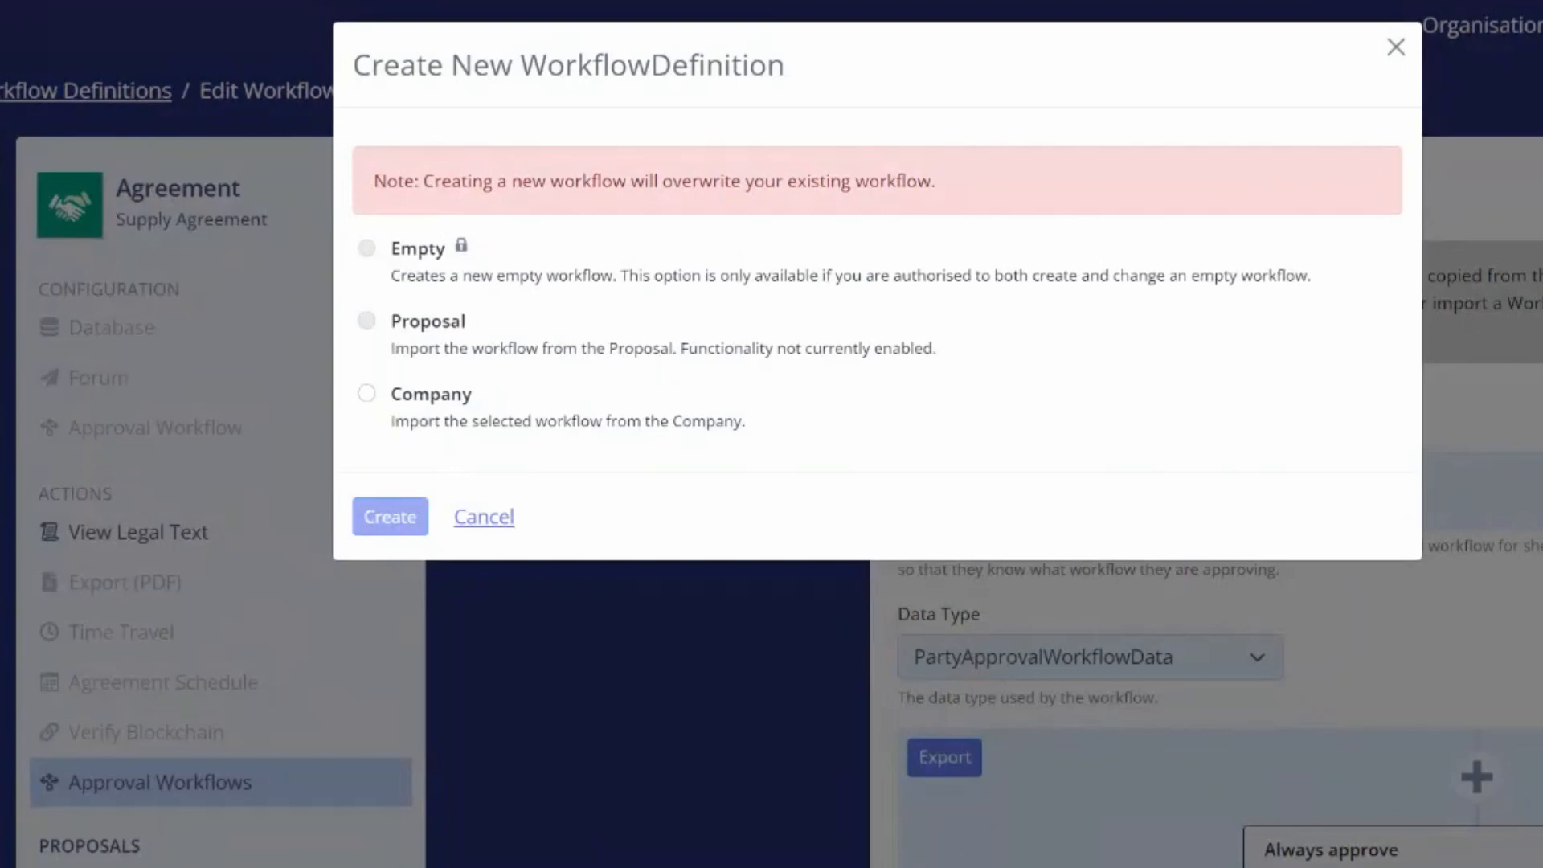
{"action": "left_click", "coordinate": [367, 393]}
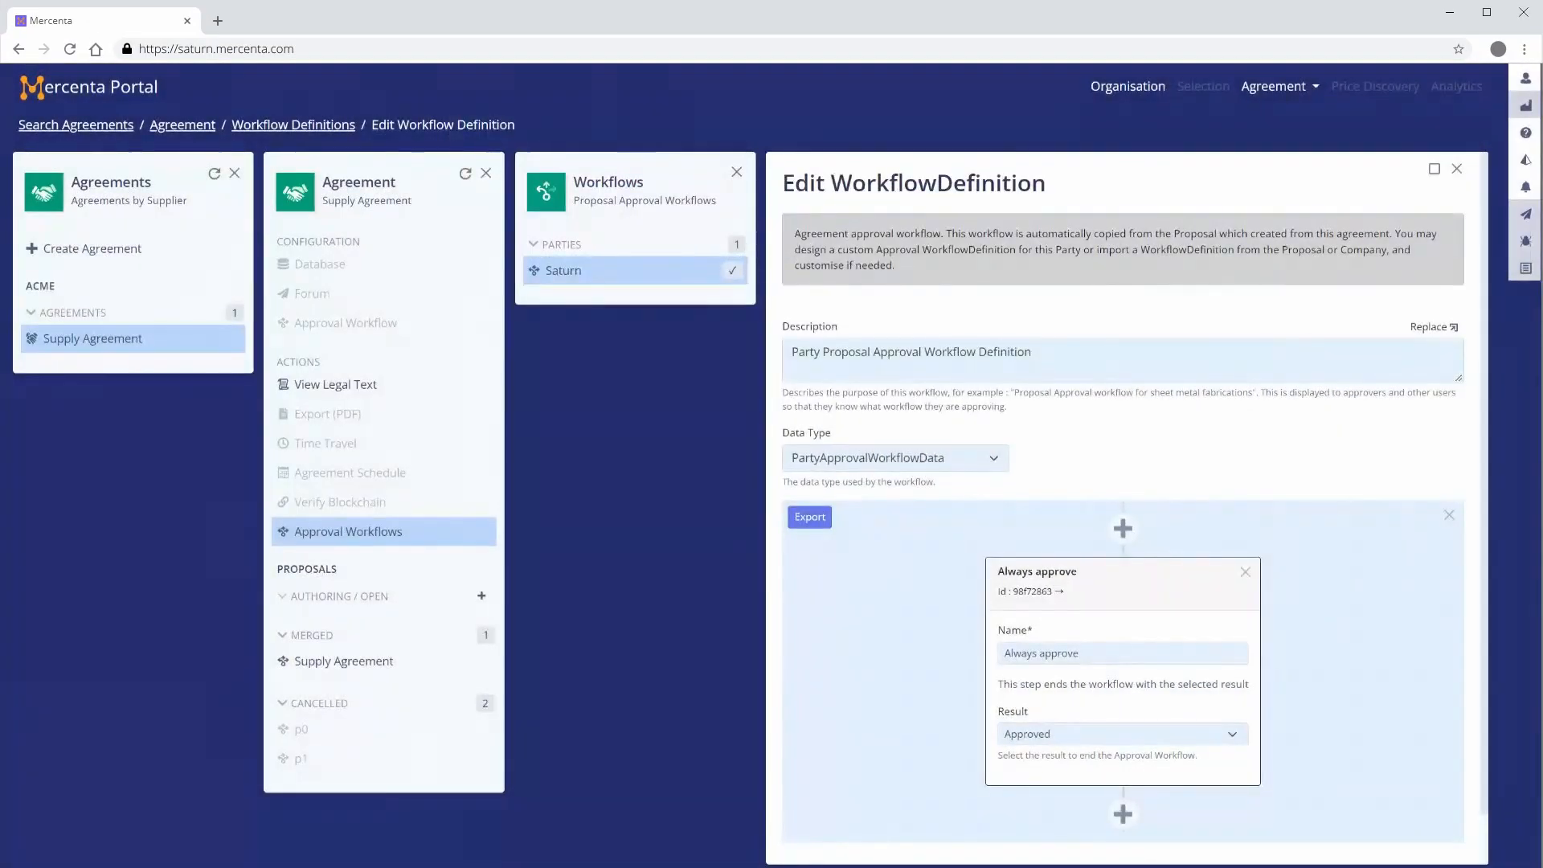
{"action": "left_click", "coordinate": [1456, 169]}
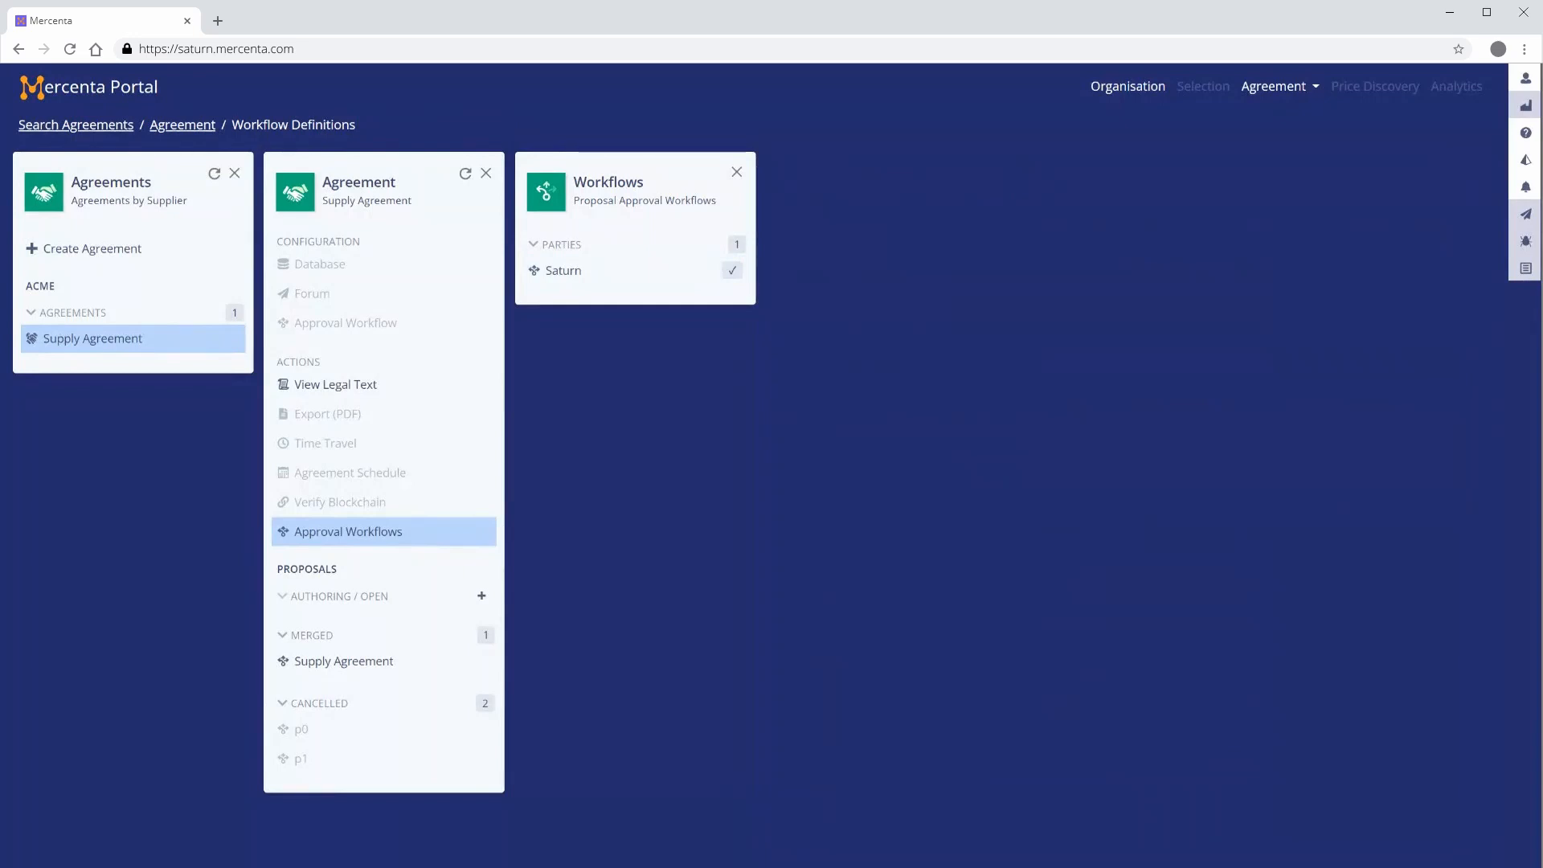
Step: Create and save a new proposal named "Improve preamble" for the Supply Agreement, without checking out the agreement
{"action": "left_click", "coordinate": [481, 595]}
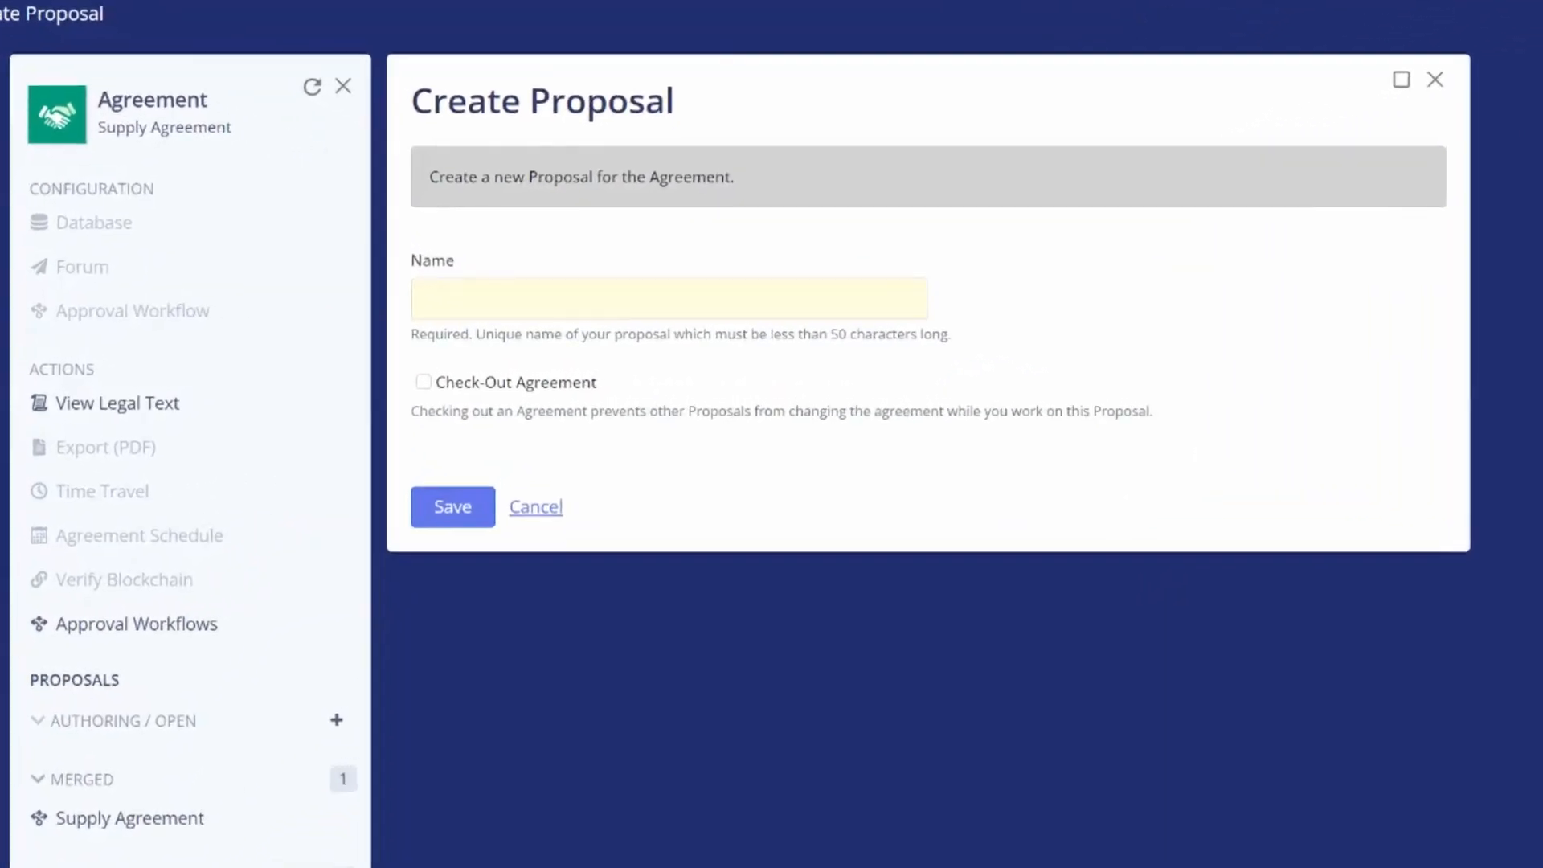
{"action": "left_click", "coordinate": [670, 298]}
{"action": "type", "text": "Improv"}
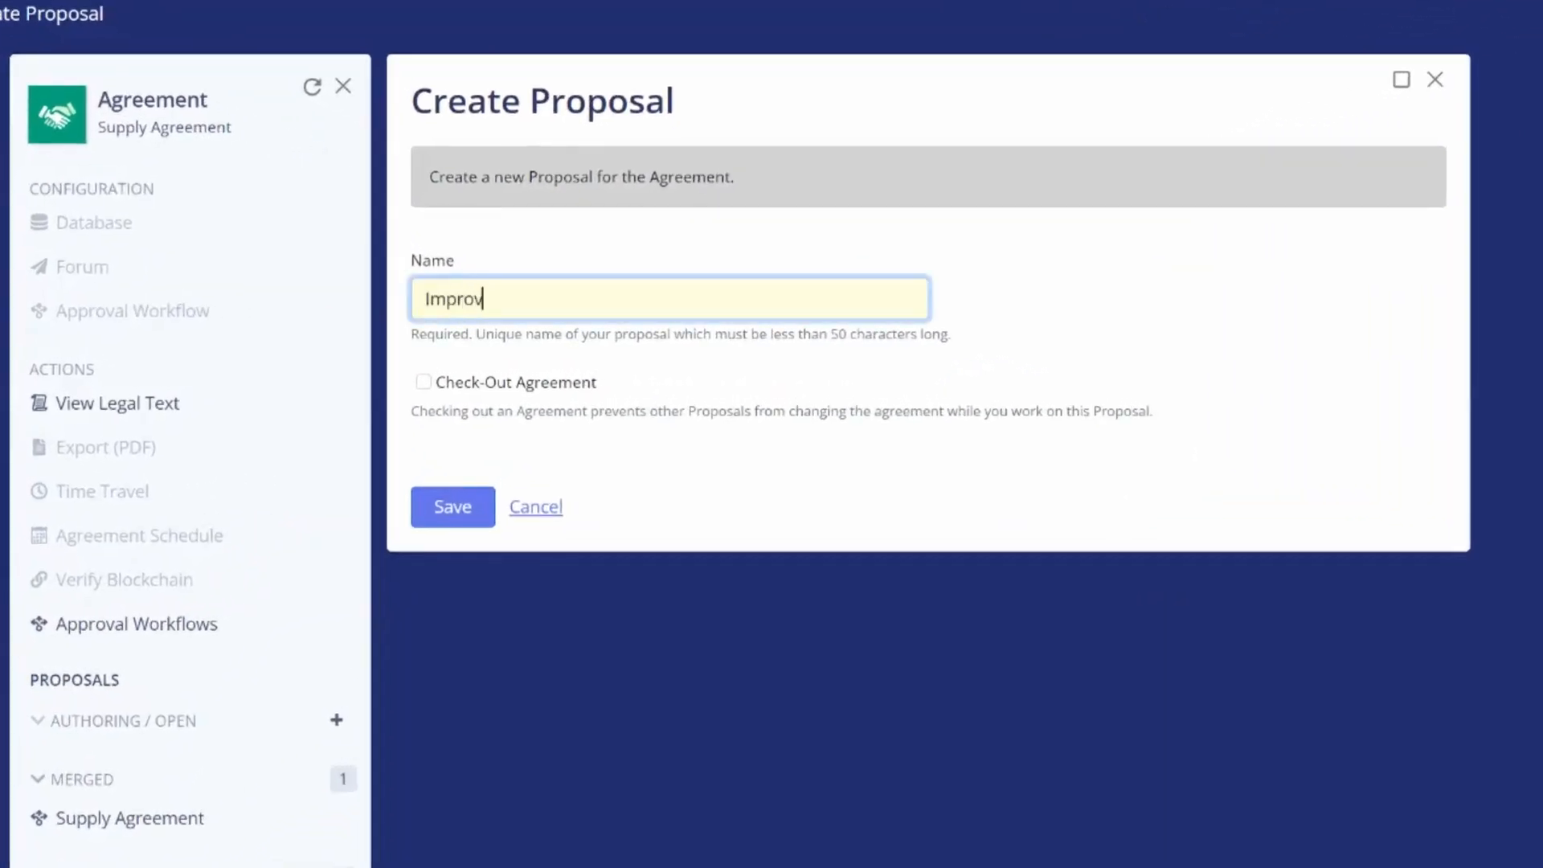
{"action": "type", "text": "e preamble"}
{"action": "key", "text": "Tab"}
{"action": "key", "text": "Tab"}
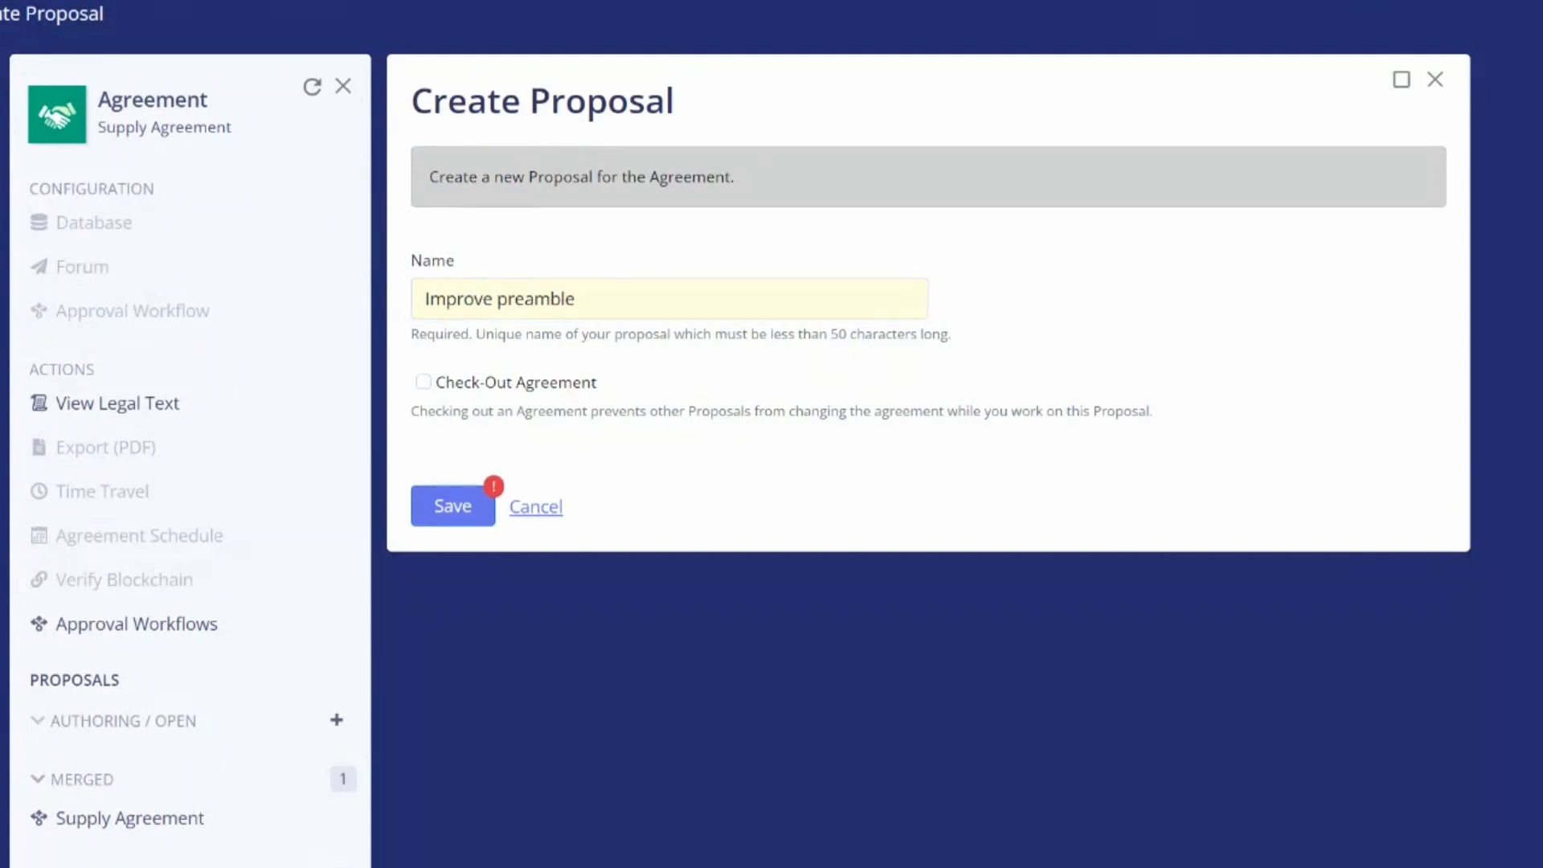
{"action": "left_click", "coordinate": [448, 515]}
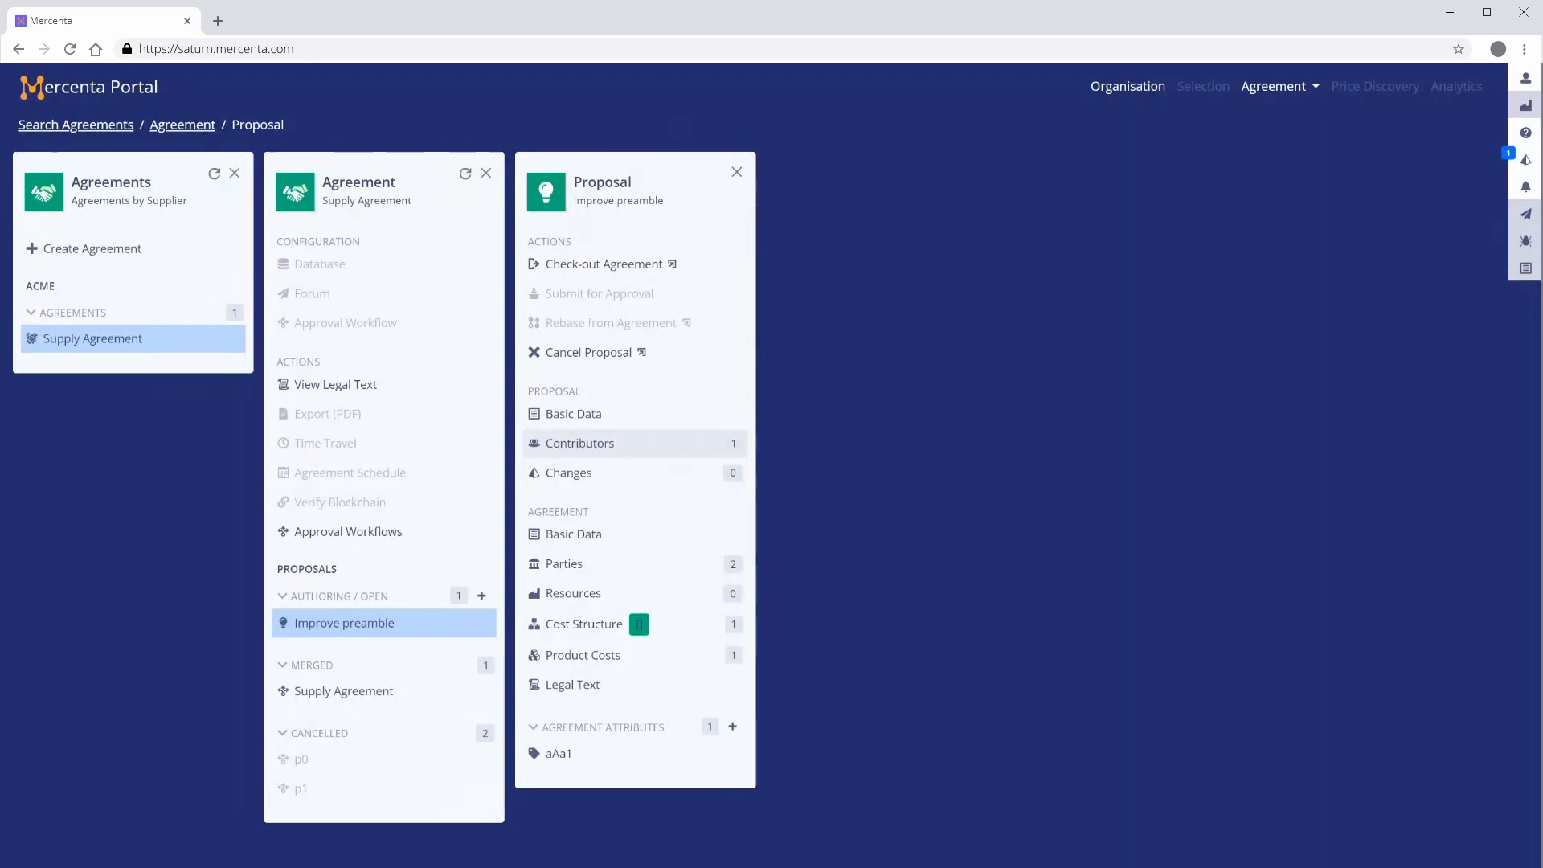
Step: Change the agreement name to "Sheet metal supply agreement" in the proposal's agreement basic data and save it
{"action": "left_click", "coordinate": [558, 534]}
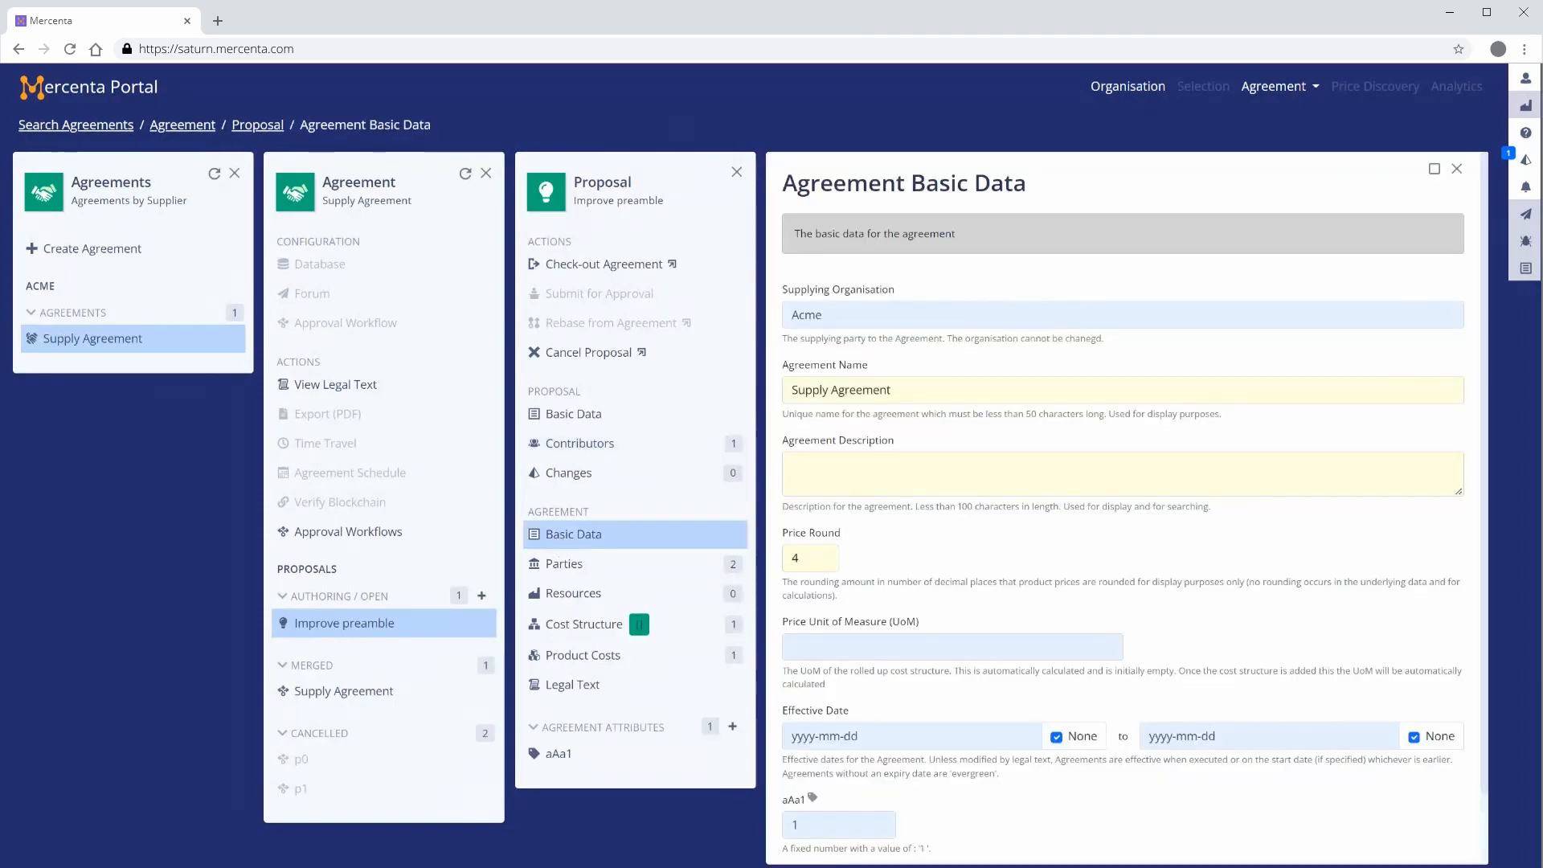
{"action": "type", "text": "Sheet m"}
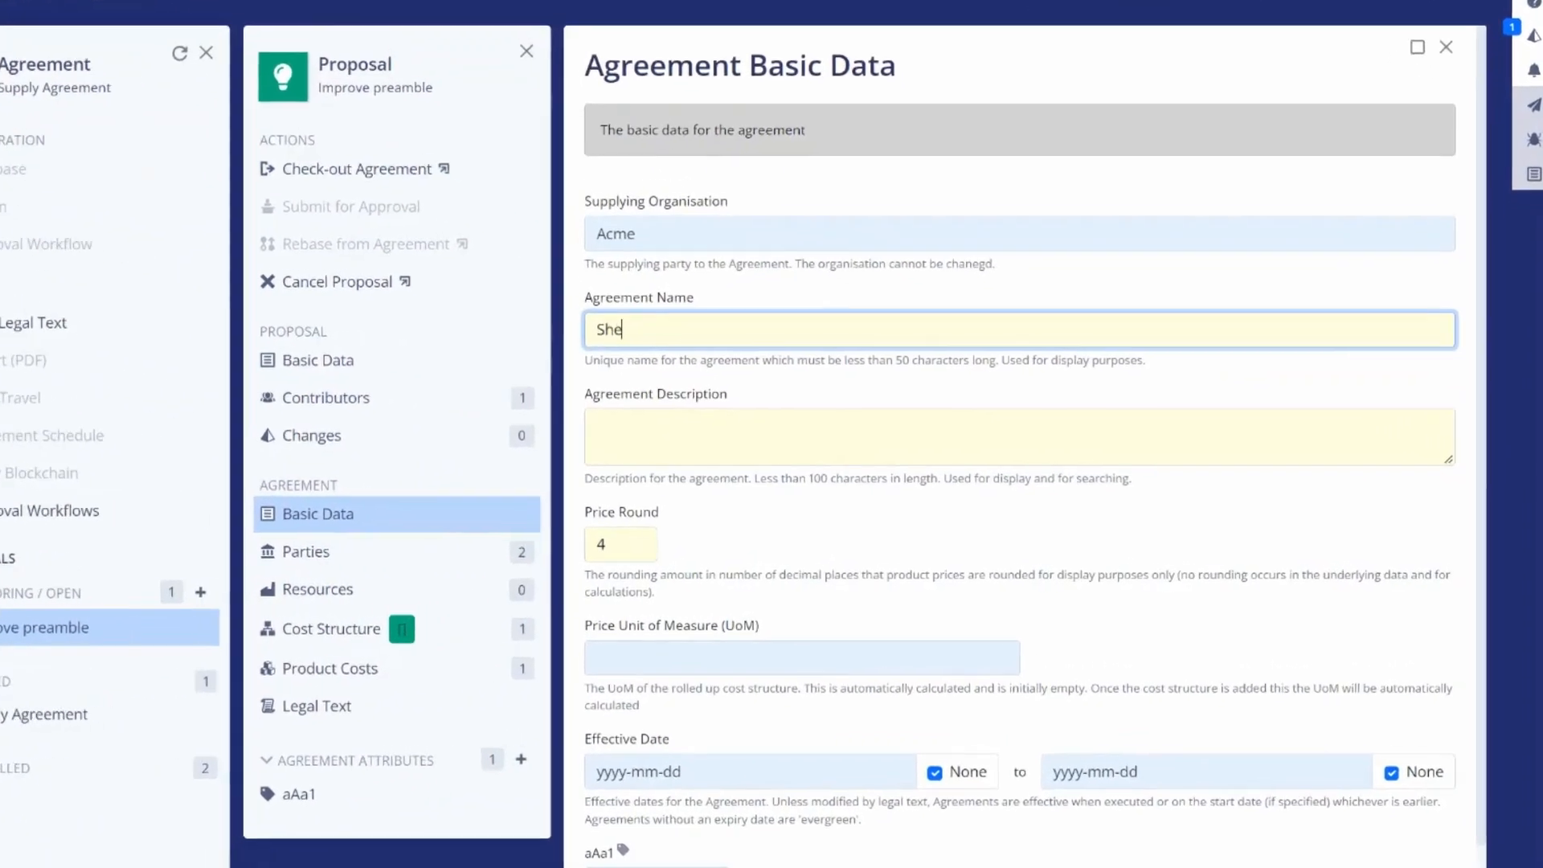
{"action": "type", "text": "etal suppl"}
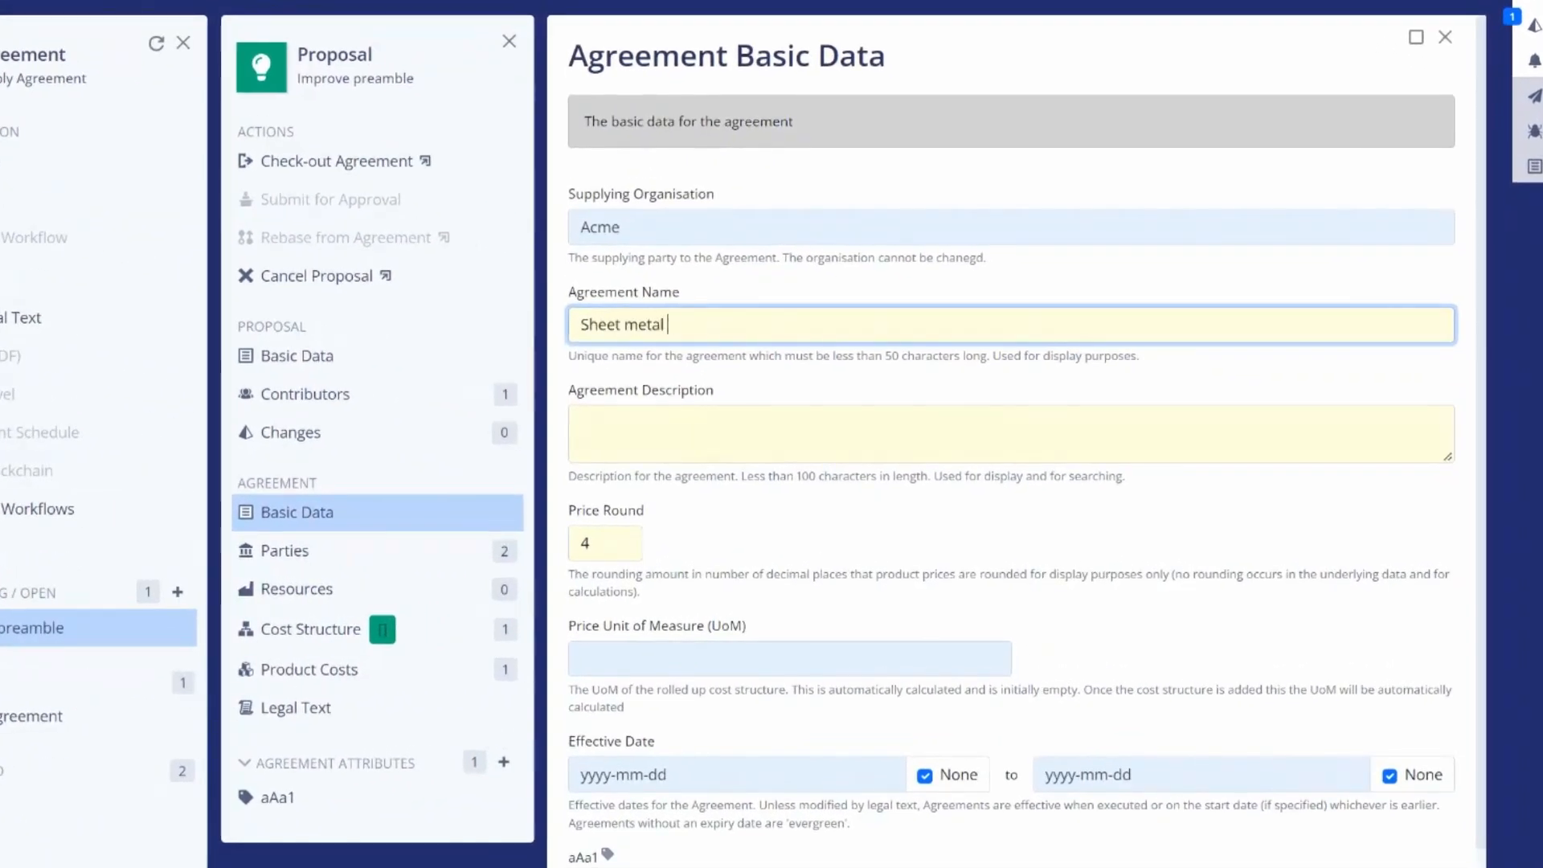
{"action": "type", "text": "y agreement"}
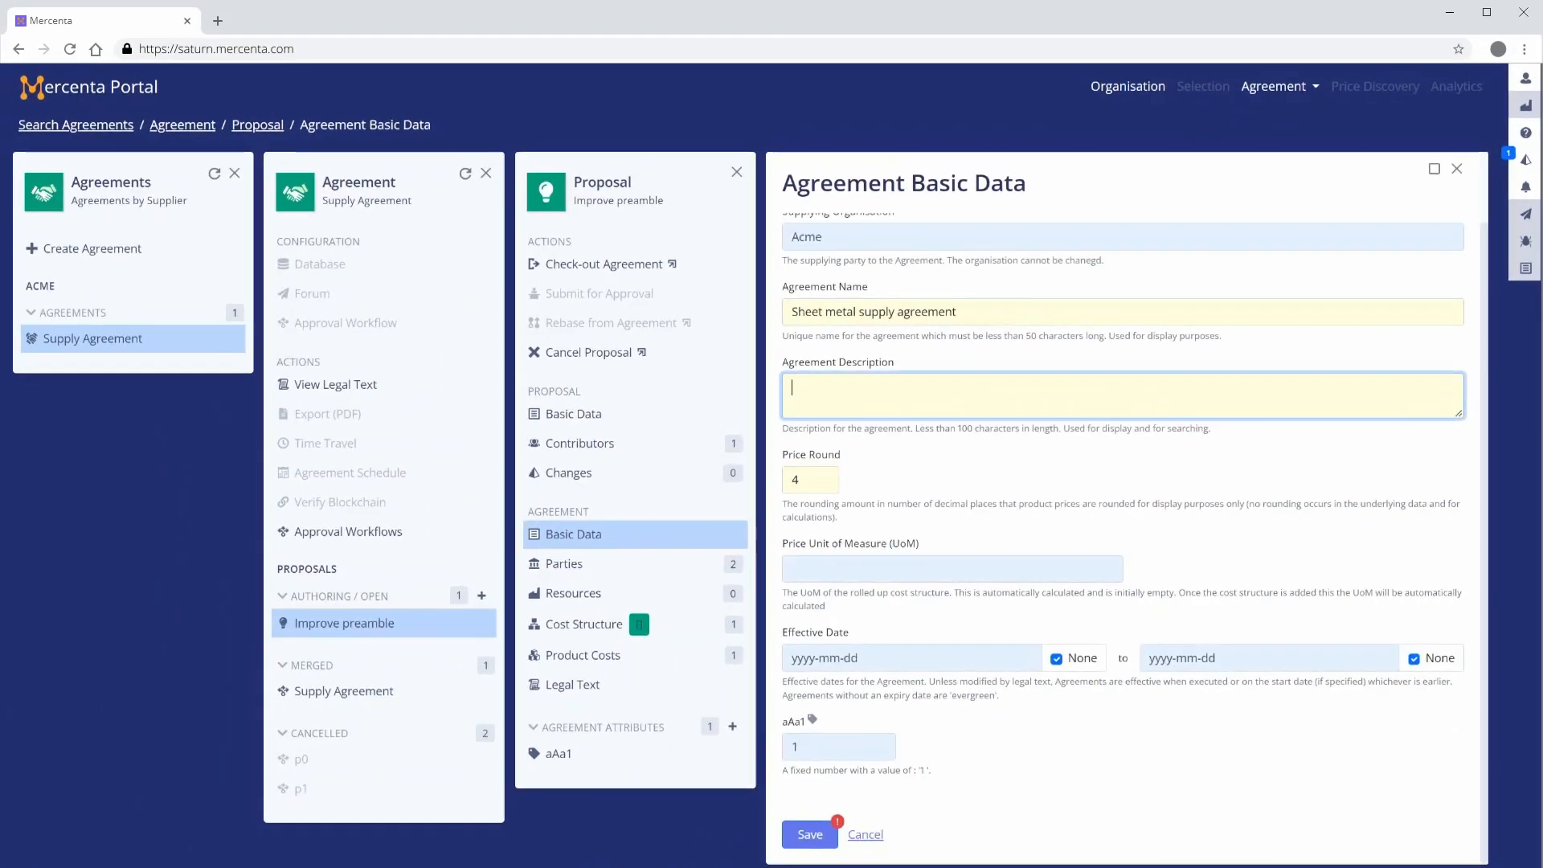
{"action": "left_click", "coordinate": [810, 835]}
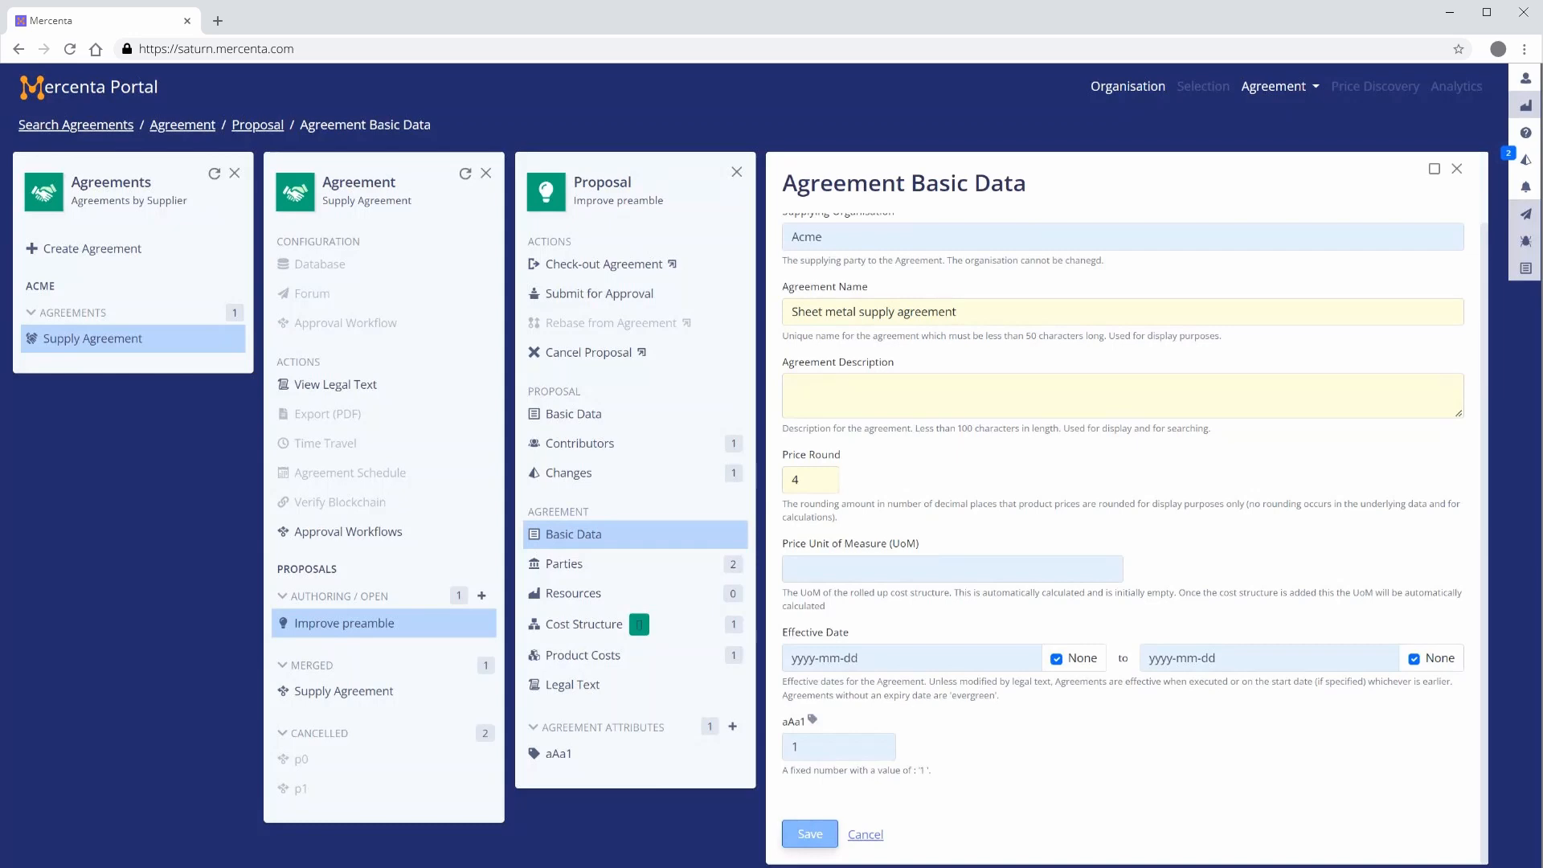
Step: In the legal text template's opening paragraph, replace the words "SUPPLY AGREEMENT" with {{ Name | string.upcase }}
{"action": "left_click", "coordinate": [565, 687]}
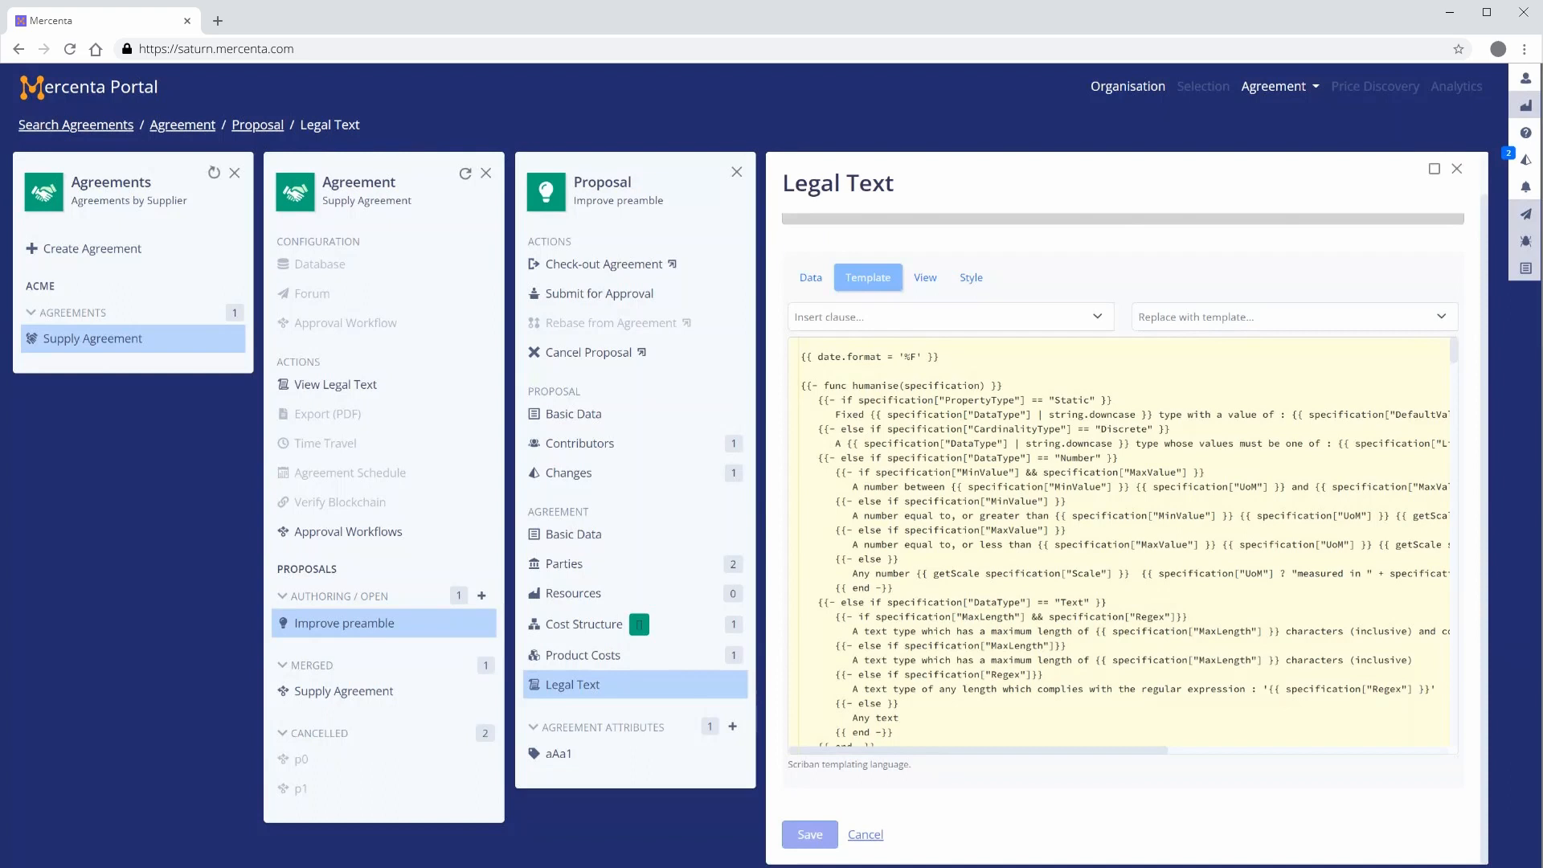
{"action": "left_click", "coordinate": [801, 587]}
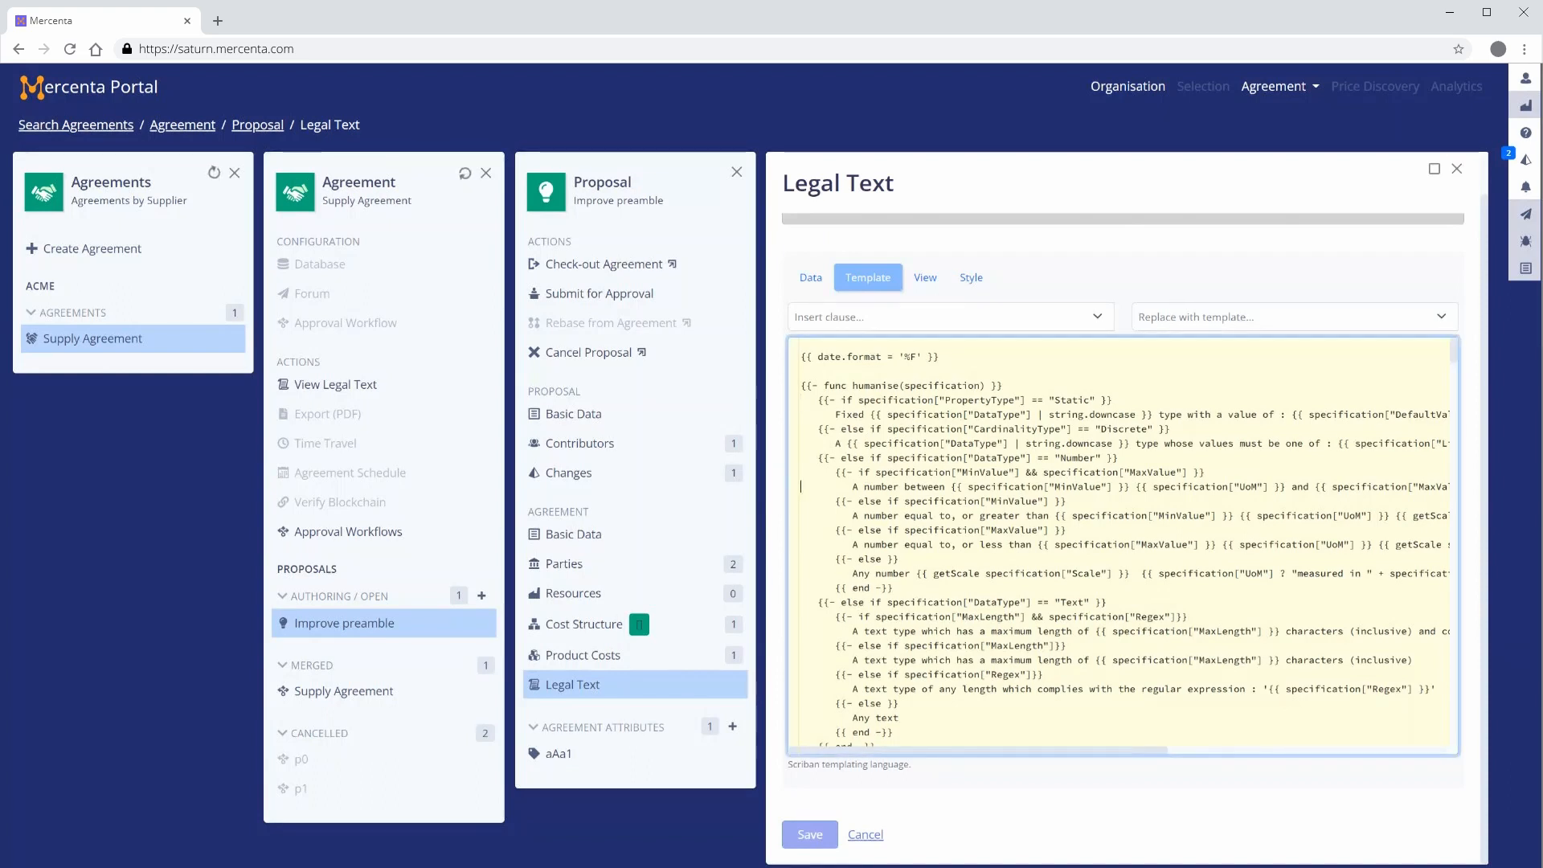
{"action": "key", "text": "Down"}
{"action": "key", "text": "Down"}
{"action": "key", "text": "Down"}
{"action": "key", "text": "Down"}
{"action": "key", "text": "Down"}
{"action": "key", "text": "Down"}
{"action": "key", "text": "Down"}
{"action": "key", "text": "Down"}
{"action": "key", "text": "Down"}
{"action": "key", "text": "Down"}
{"action": "key", "text": "Down"}
{"action": "key", "text": "Down"}
{"action": "key", "text": "Down"}
{"action": "key", "text": "Down"}
{"action": "key", "text": "Down"}
{"action": "key", "text": "Down"}
{"action": "key", "text": "Down"}
{"action": "key", "text": "Down"}
{"action": "key", "text": "Down"}
{"action": "key", "text": "Down"}
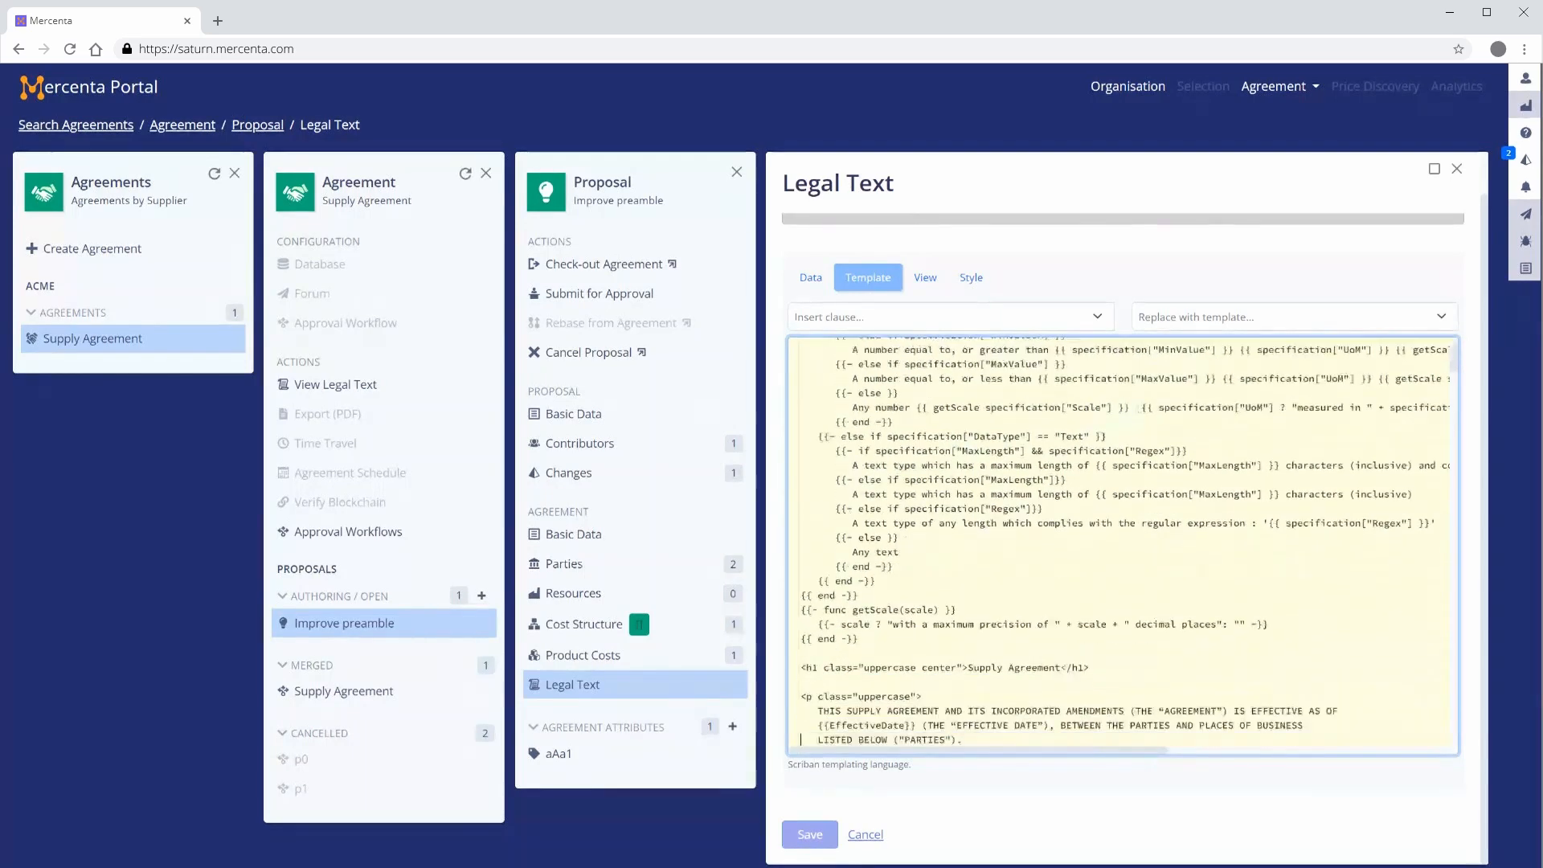
{"action": "key", "text": "Down"}
{"action": "key", "text": "Down"}
{"action": "key", "text": "Down"}
{"action": "key", "text": "Down"}
{"action": "key", "text": "Down"}
{"action": "left_click_drag", "start_coordinate": [847, 422], "coordinate": [939, 422]}
{"action": "type", "text": "{{ "}
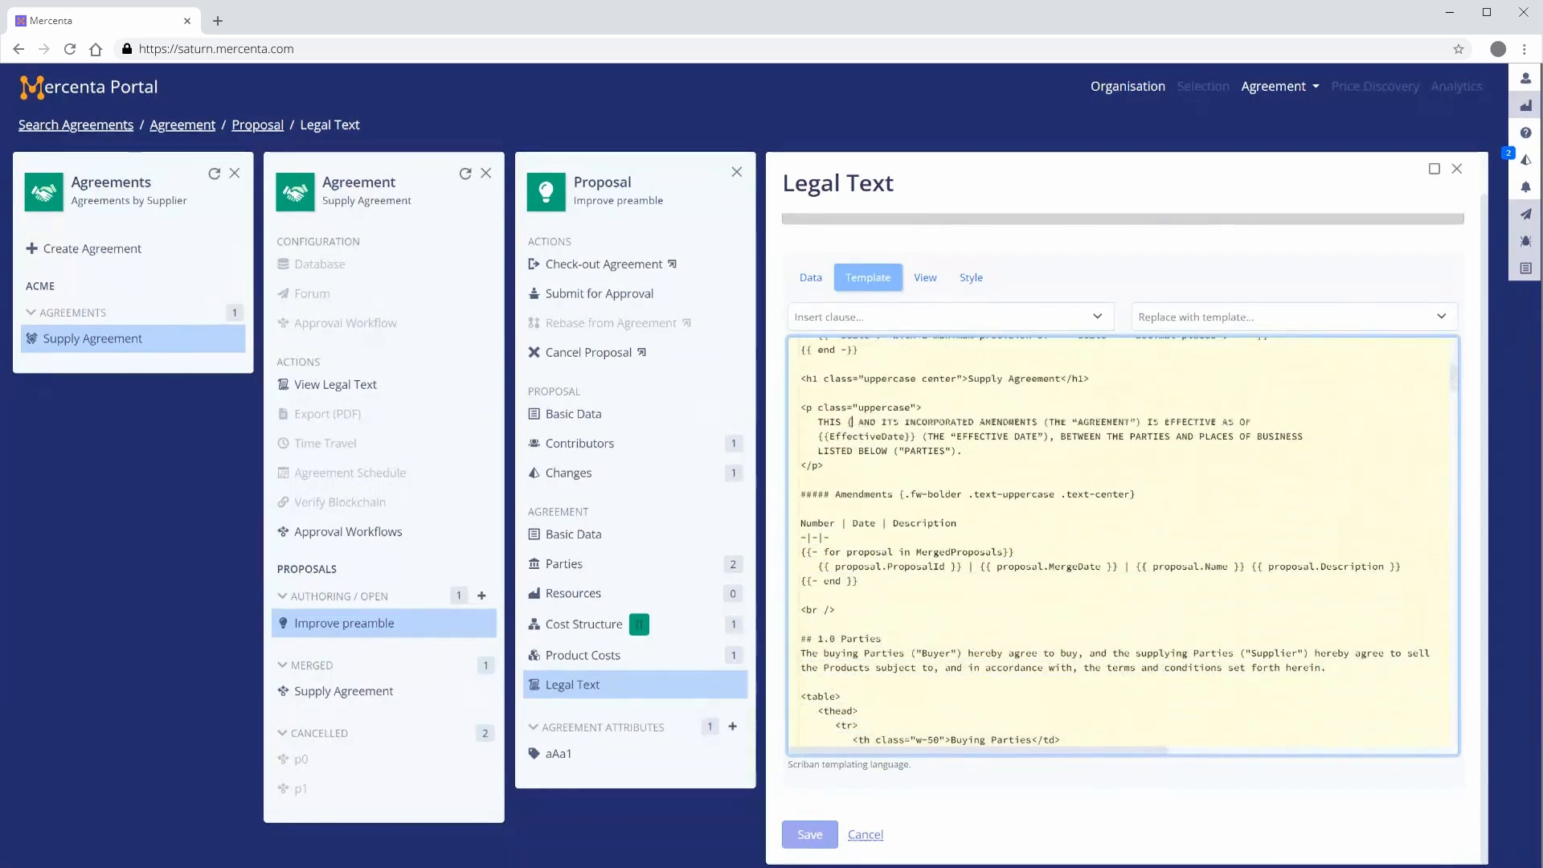
{"action": "type", "text": "Name | st"}
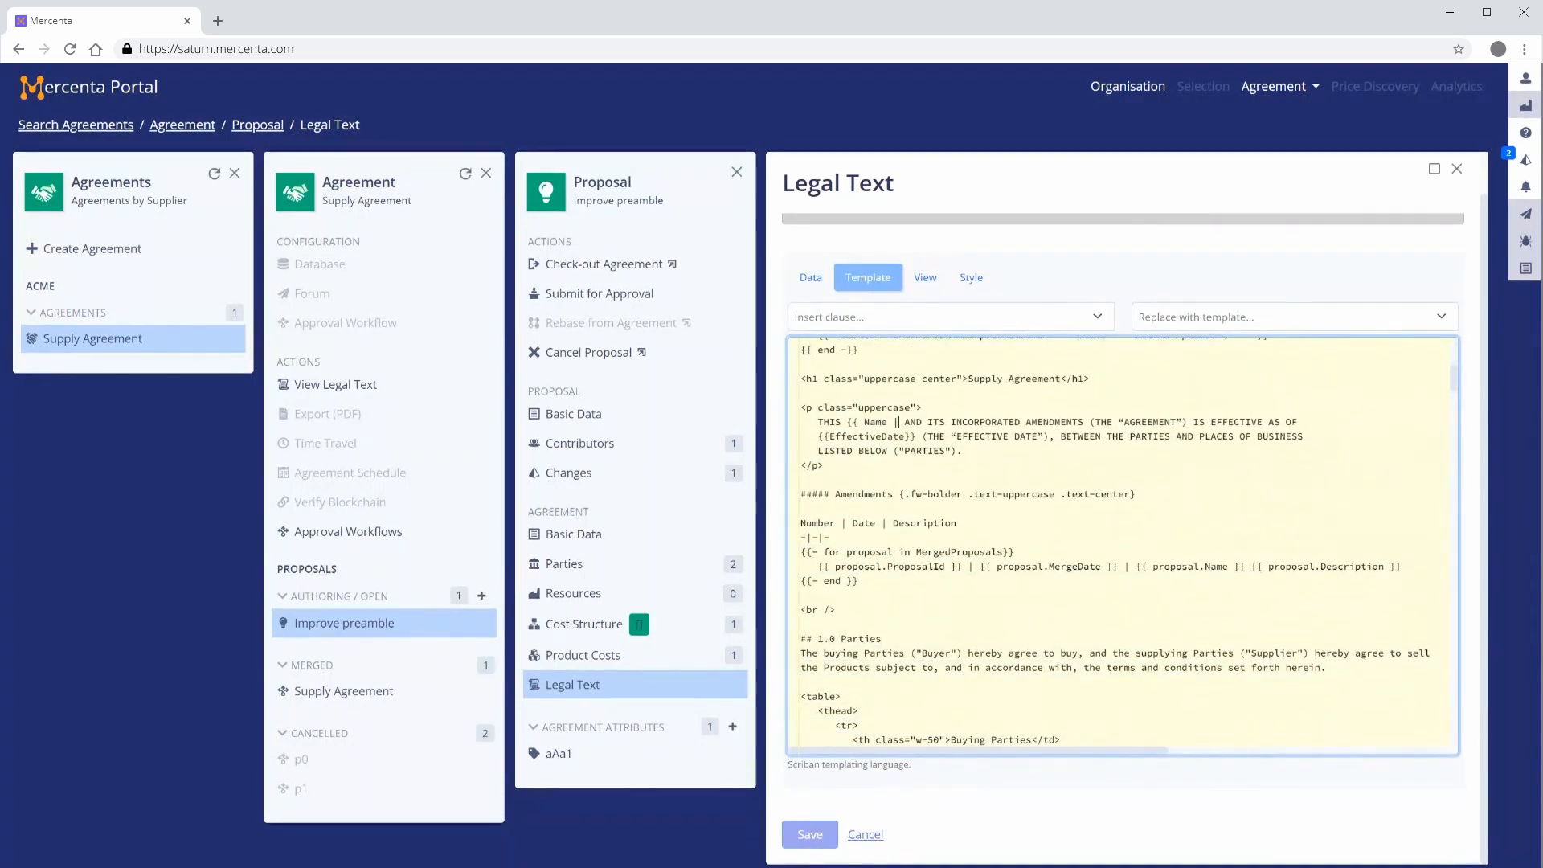
{"action": "type", "text": "ring.upc"}
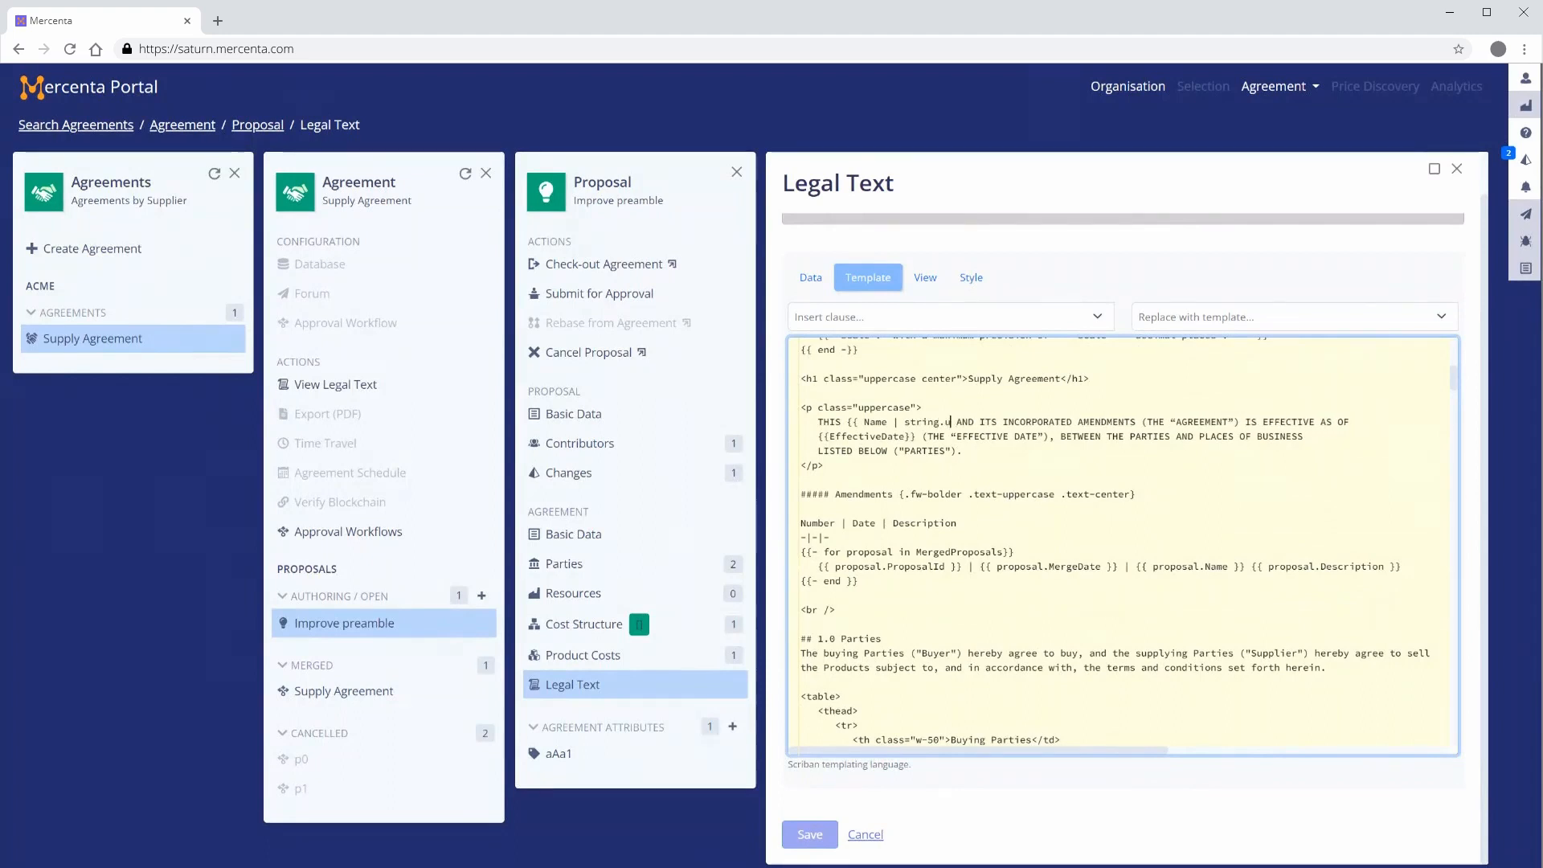
{"action": "type", "text": "ase }}"}
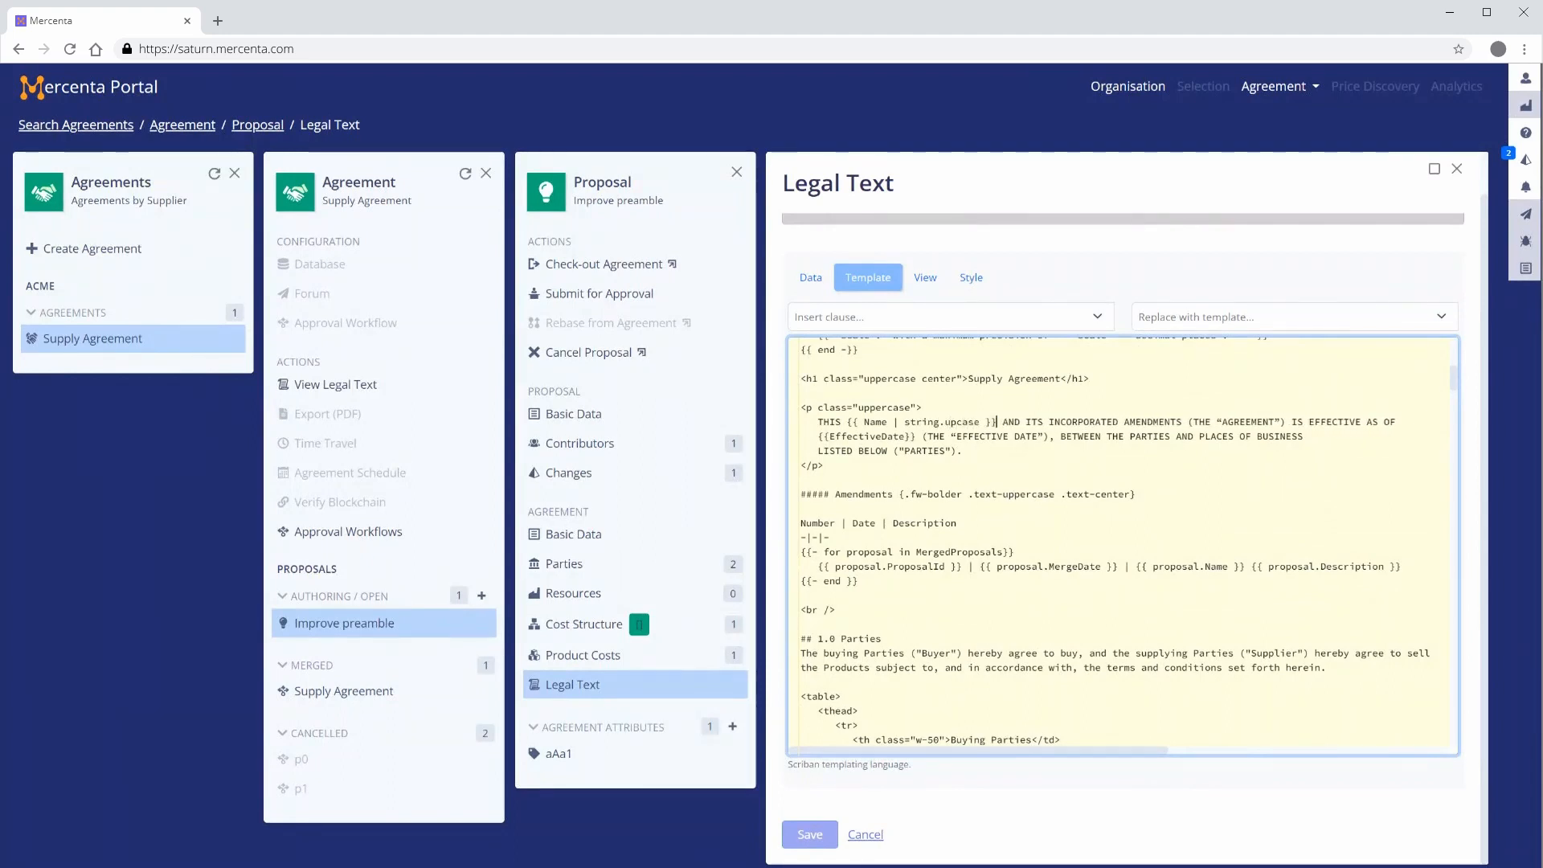
Step: In the legal text template's opening paragraph, replace {{EffectiveDate}} with {{ MergedProposals | array.map "MergeDate" | array.last | date.to_string '%e %B %Y' }}
{"action": "left_click", "coordinate": [818, 436]}
{"action": "key", "text": "ctrl+shift+Right"}
{"action": "key", "text": "ctrl+shift+Right"}
{"action": "key", "text": "ctrl+shift+Right"}
{"action": "type", "text": "{{ Merg"}
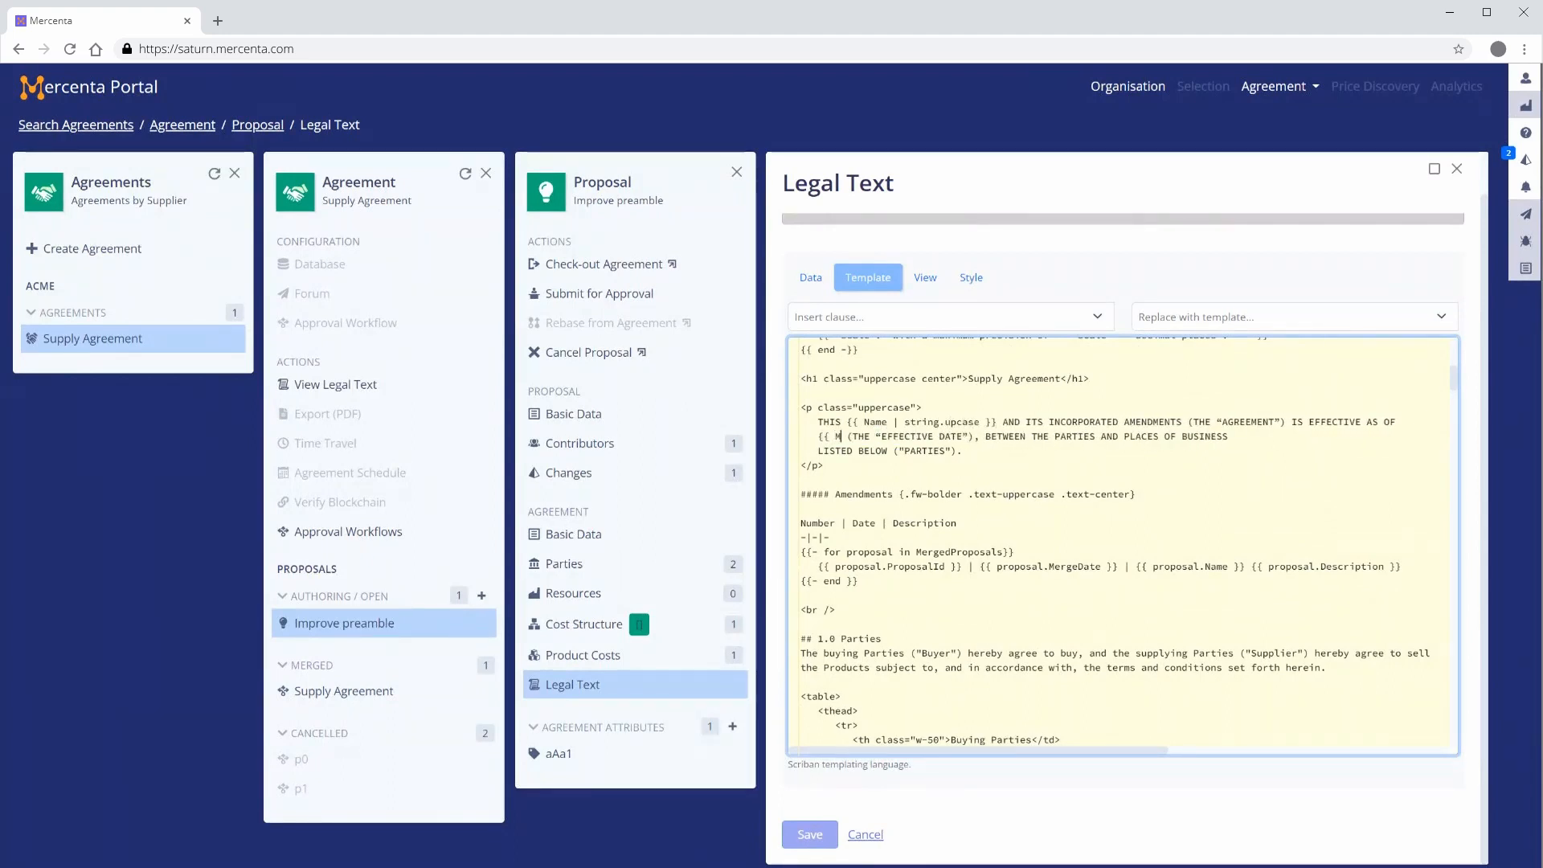
{"action": "type", "text": "edProposa"}
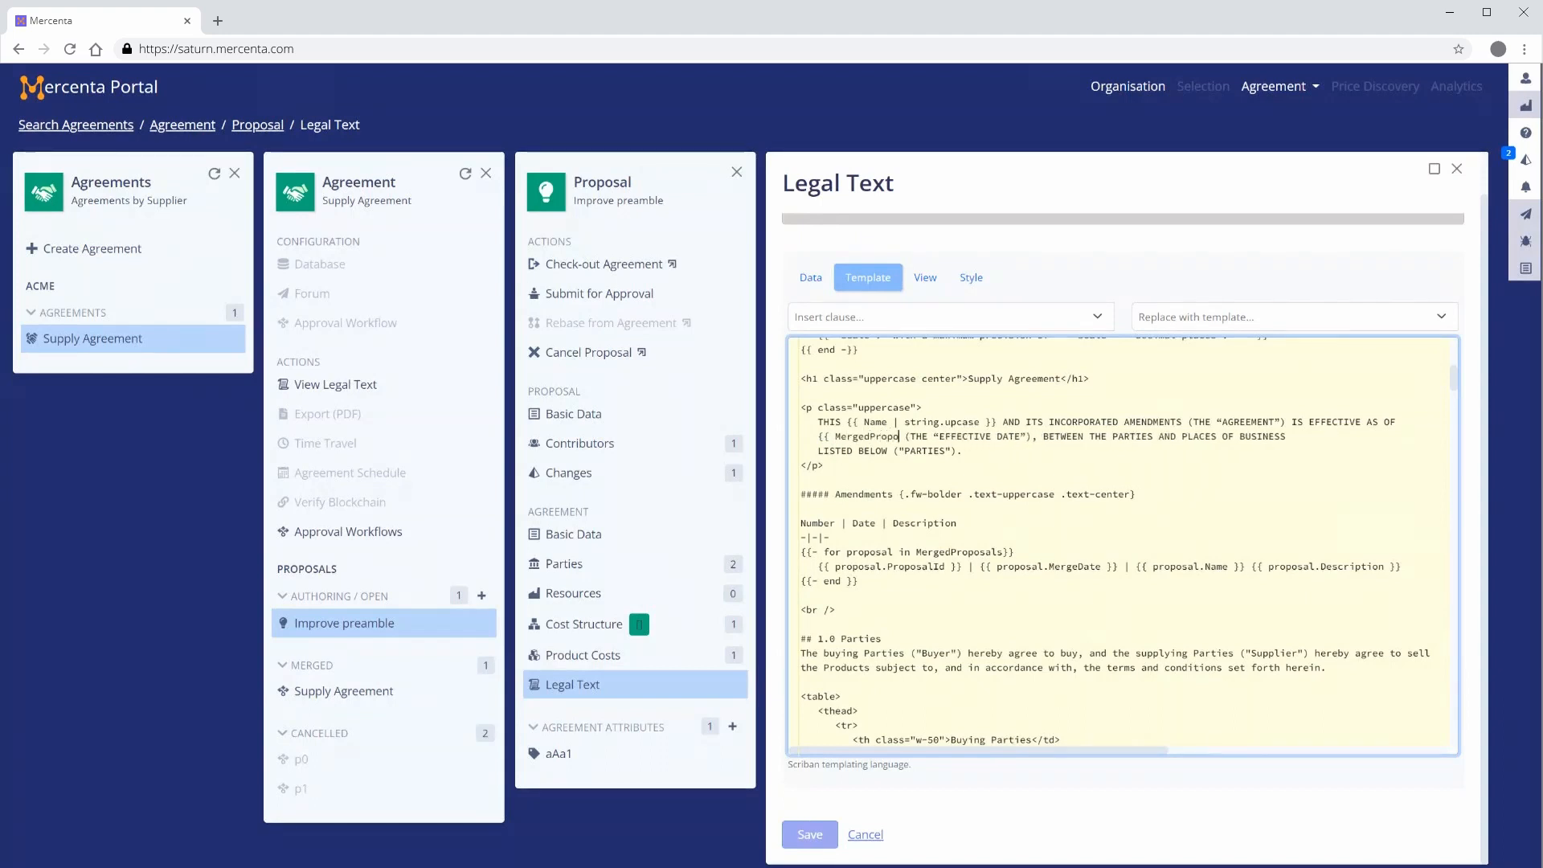
{"action": "type", "text": "ls | arra"}
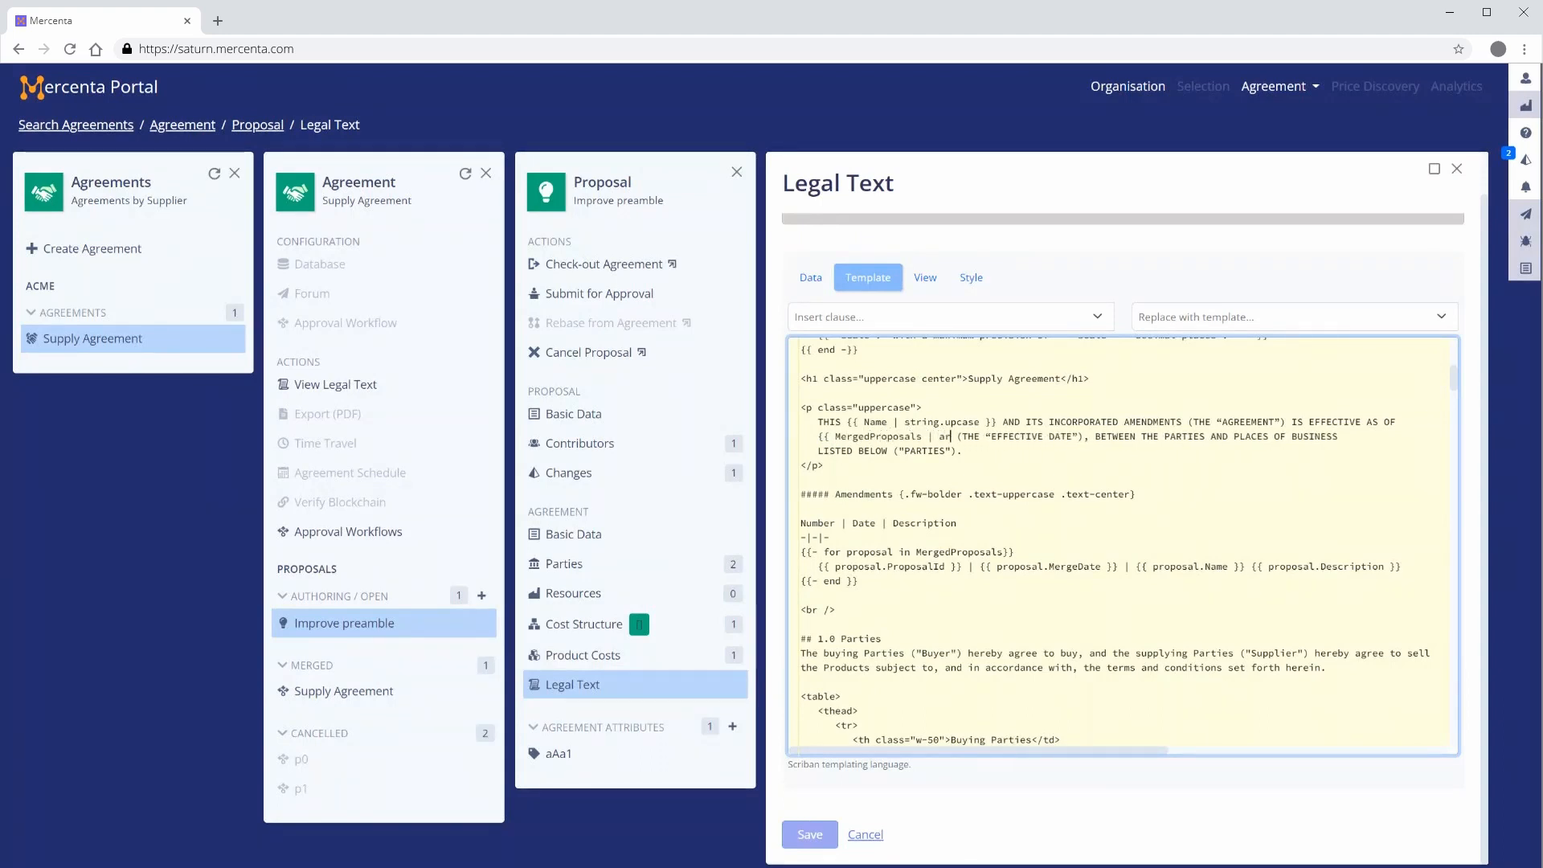
{"action": "type", "text": "y.map \"Me"}
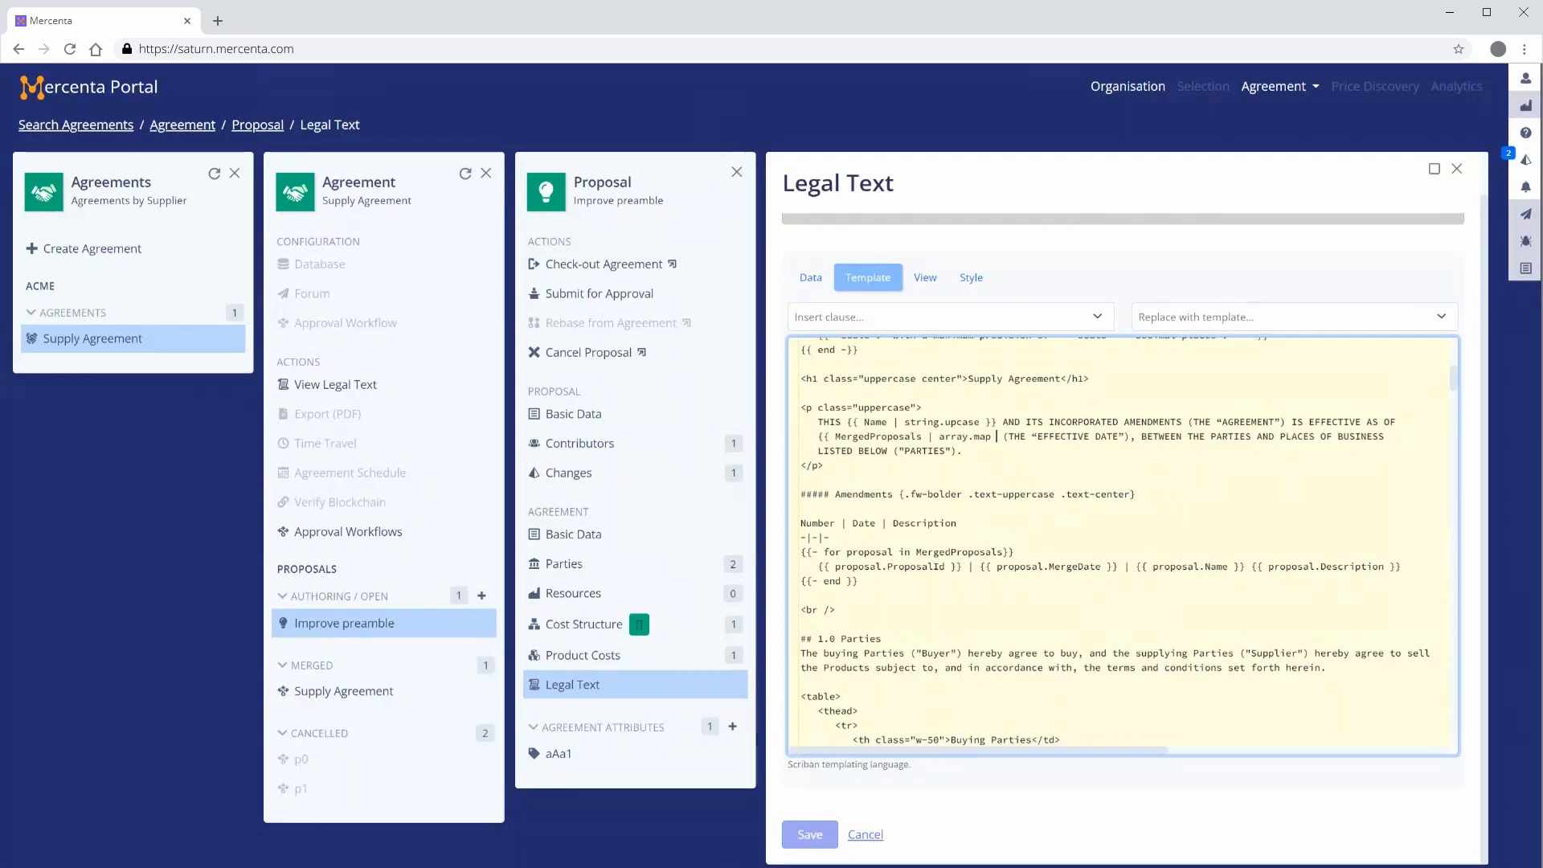
{"action": "type", "text": "rgeDate\" "}
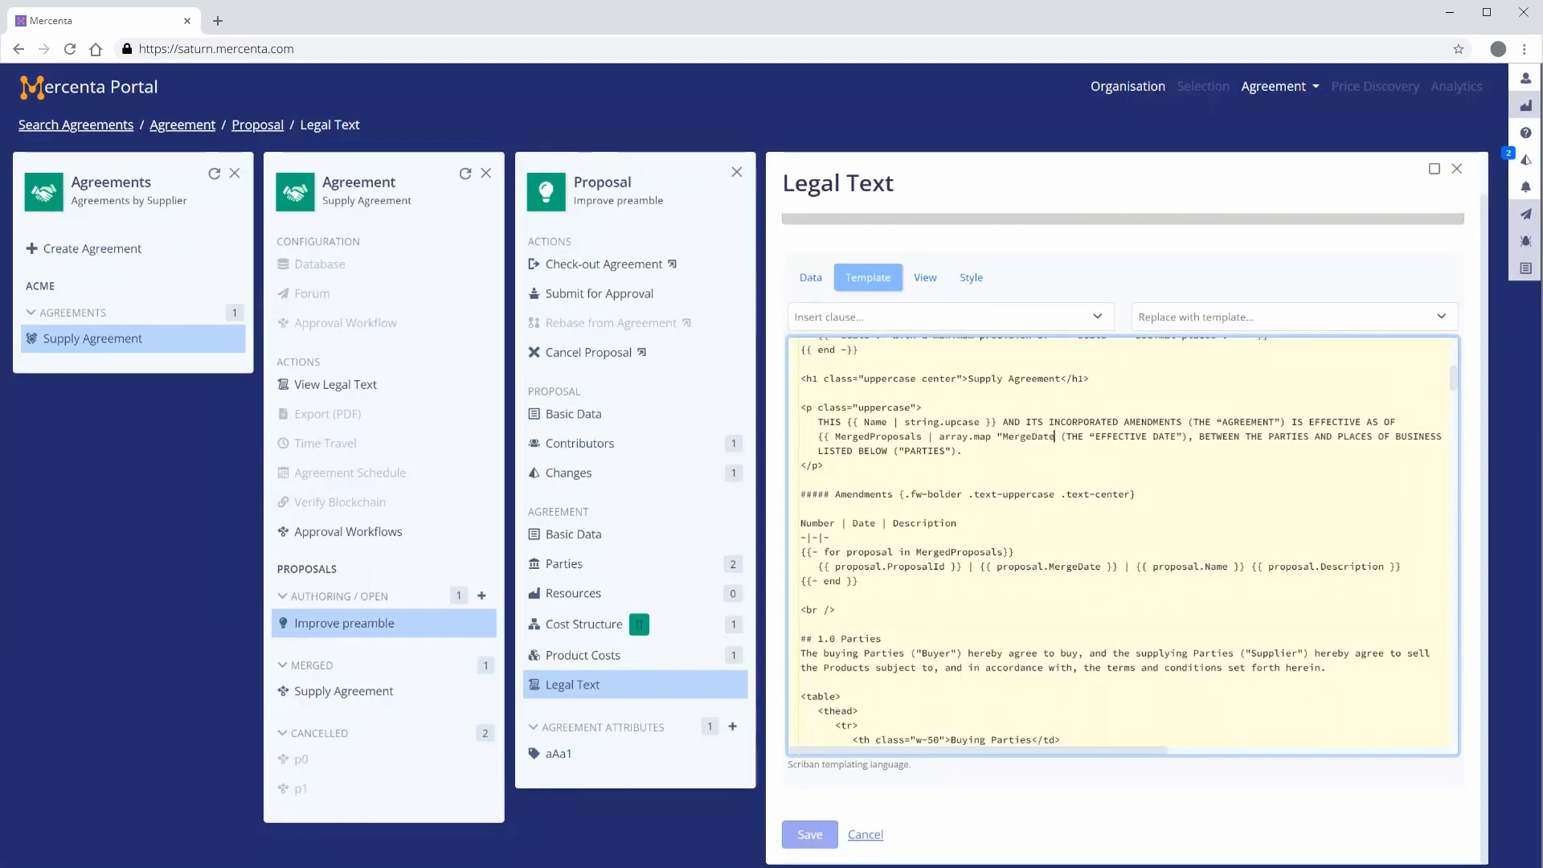
{"action": "type", "text": "| array.l"}
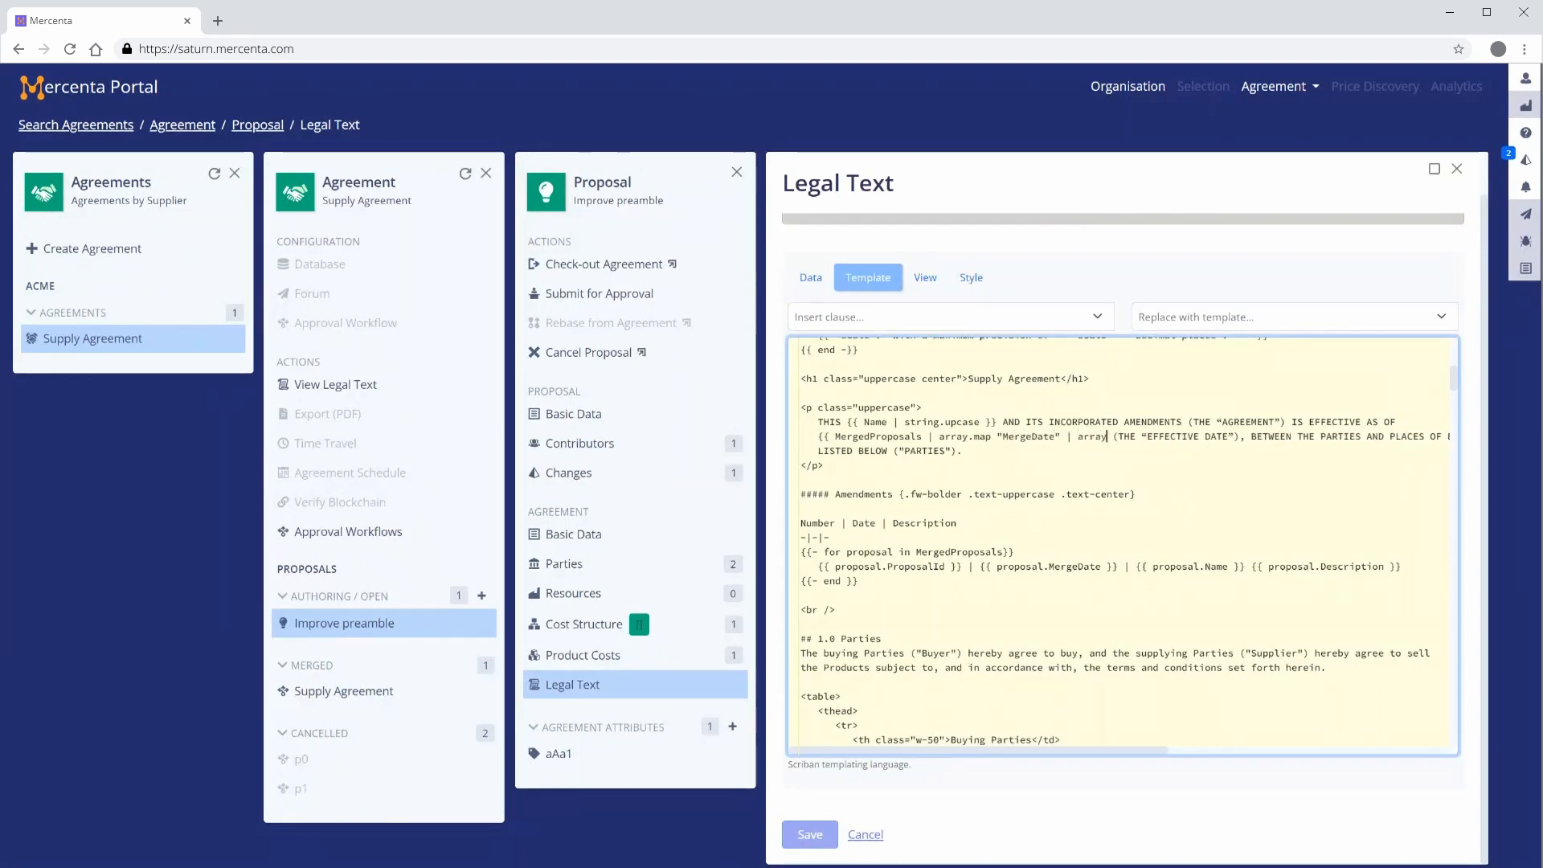
{"action": "type", "text": "ast | dat"}
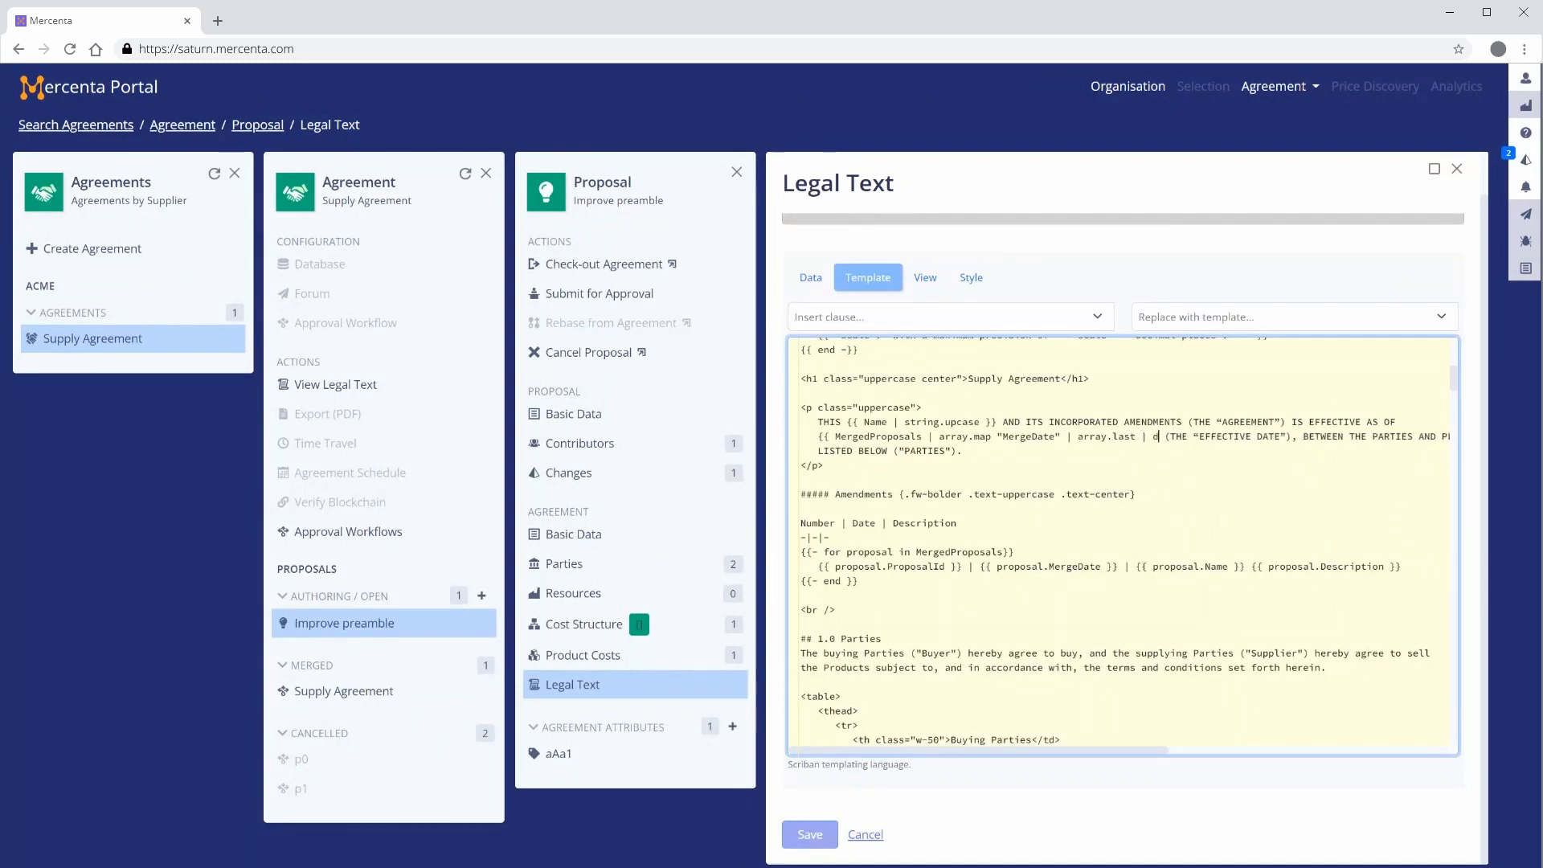
{"action": "type", "text": "e.to_stri"}
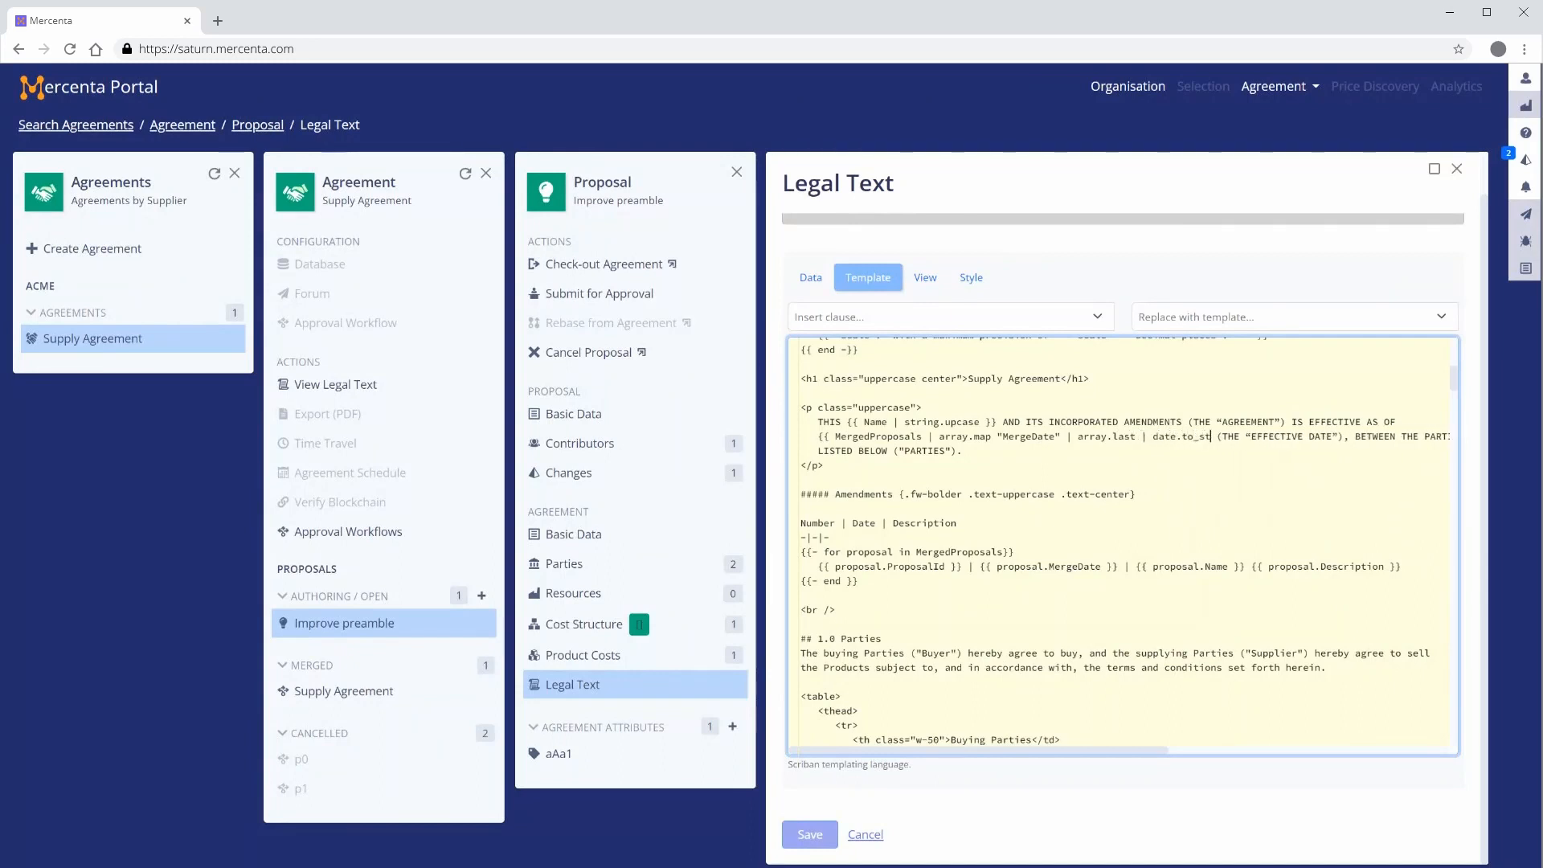
{"action": "type", "text": "ng '%e %B"}
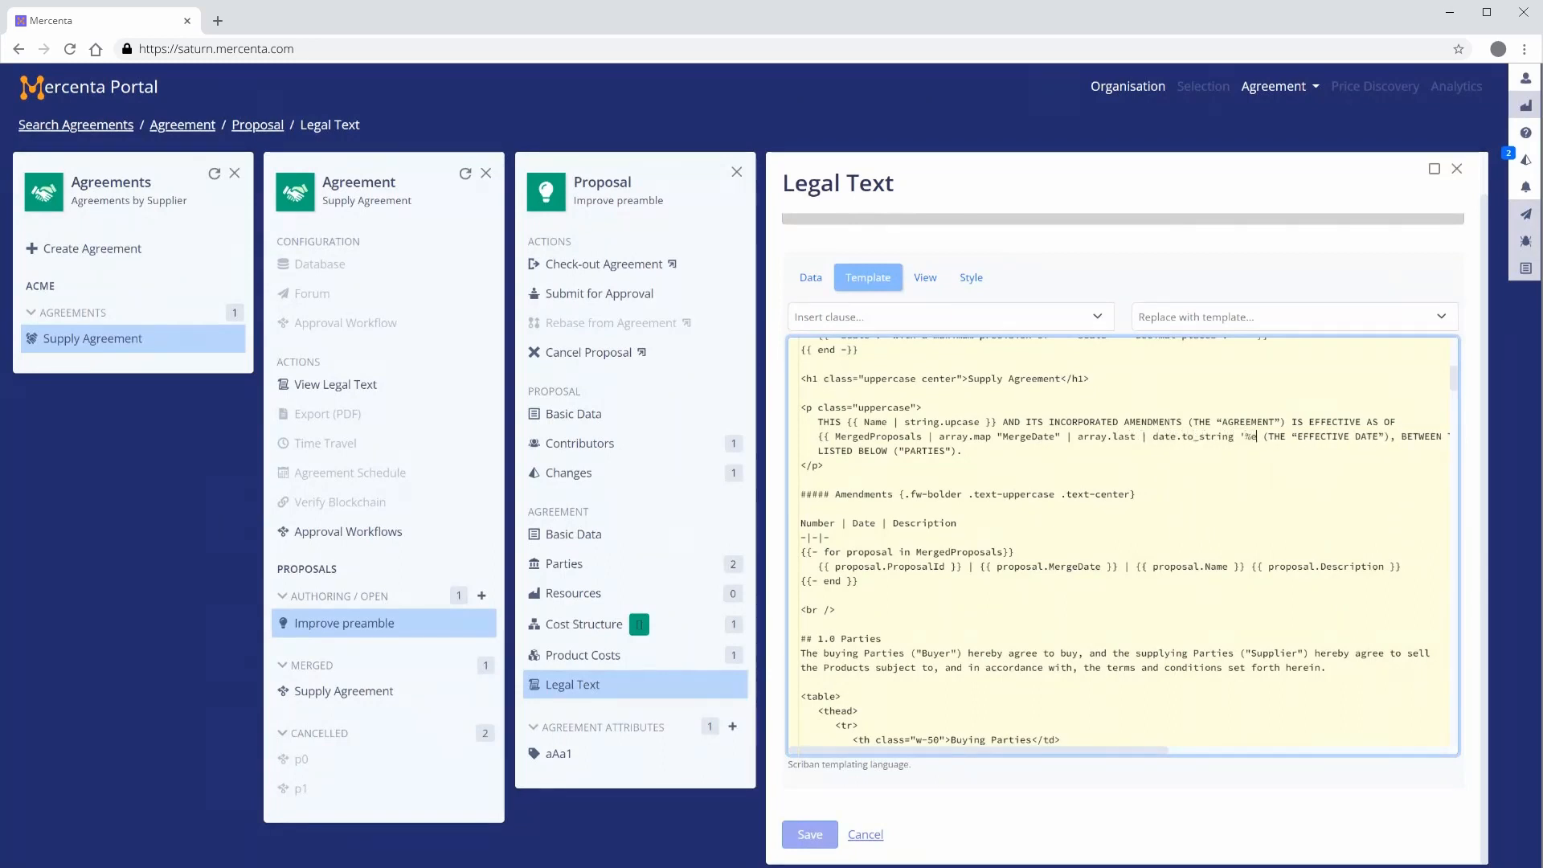
{"action": "type", "text": " %Y' }}"}
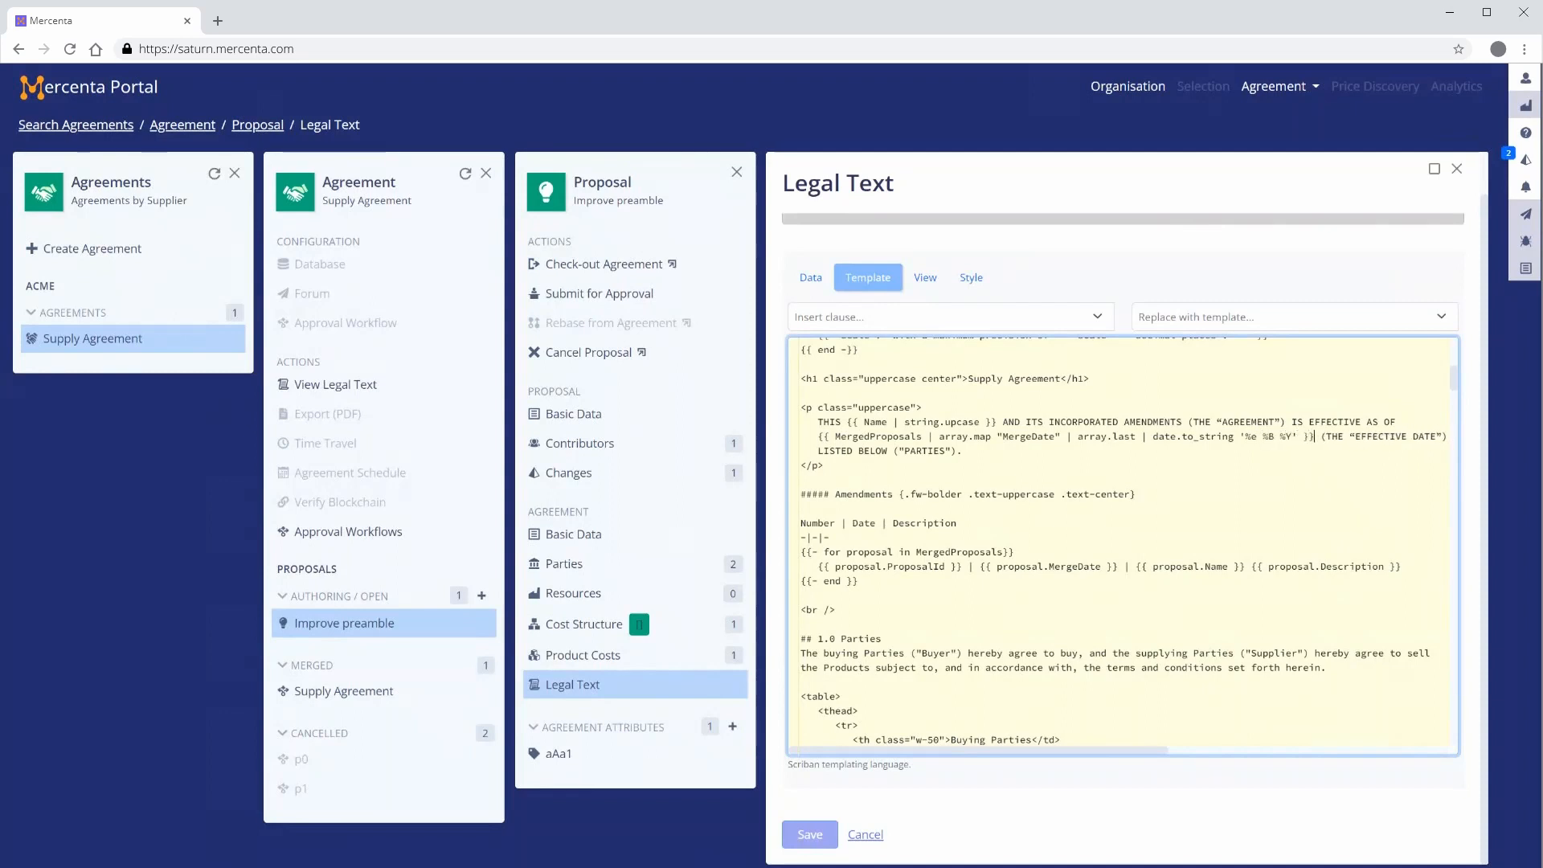
Step: Reword the rest of the opening paragraph, on a new line, as ", is made and entered into by and BETWEEN THE PARTIES." and save the legal text
{"action": "key", "text": "Return"}
{"action": "type", "text": ", is m"}
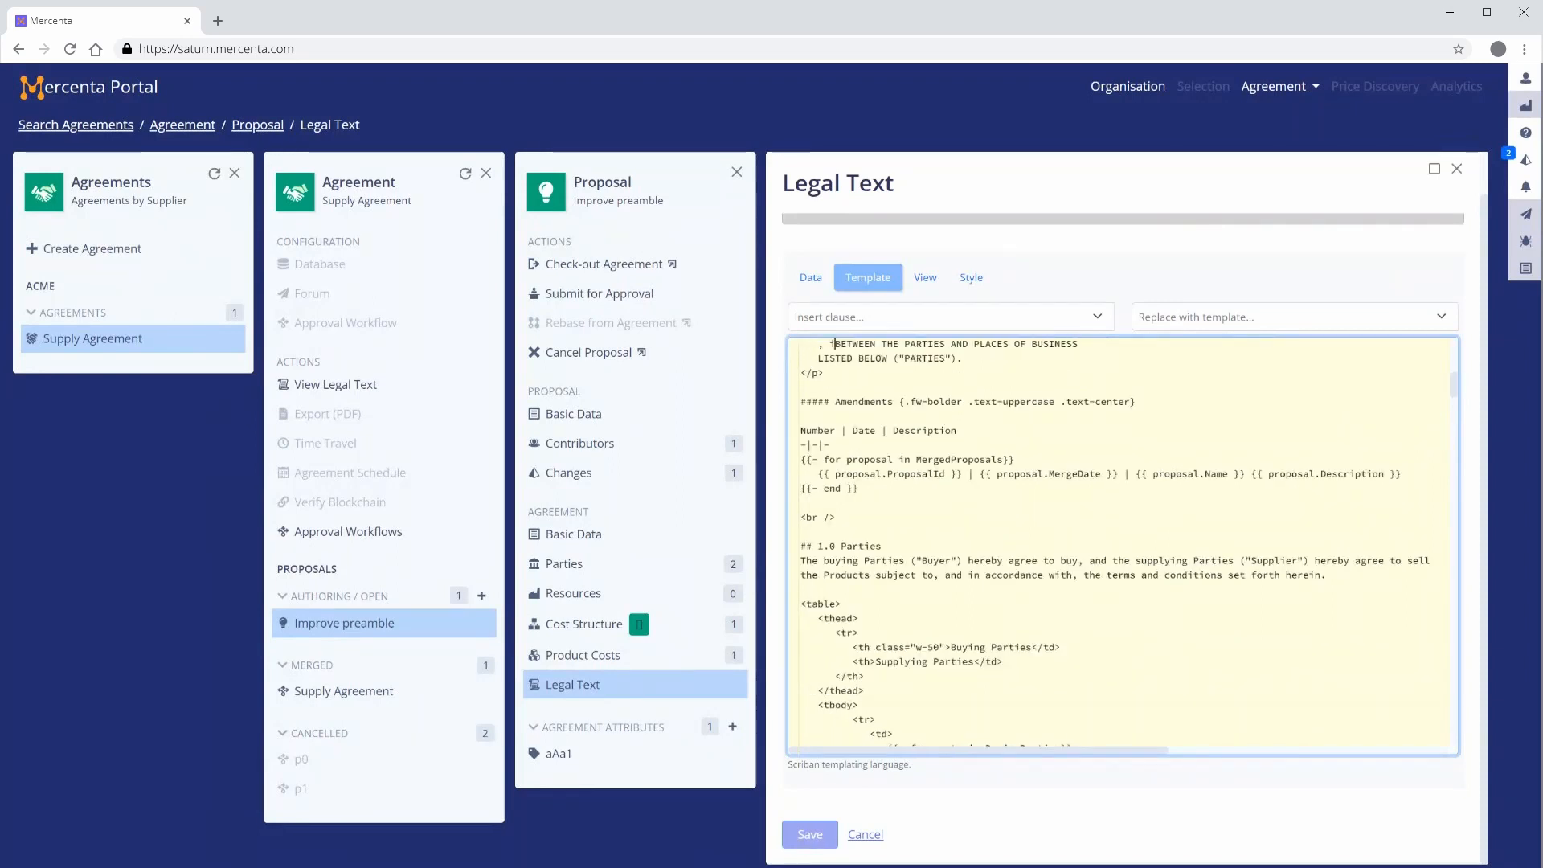
{"action": "type", "text": "ade and e"}
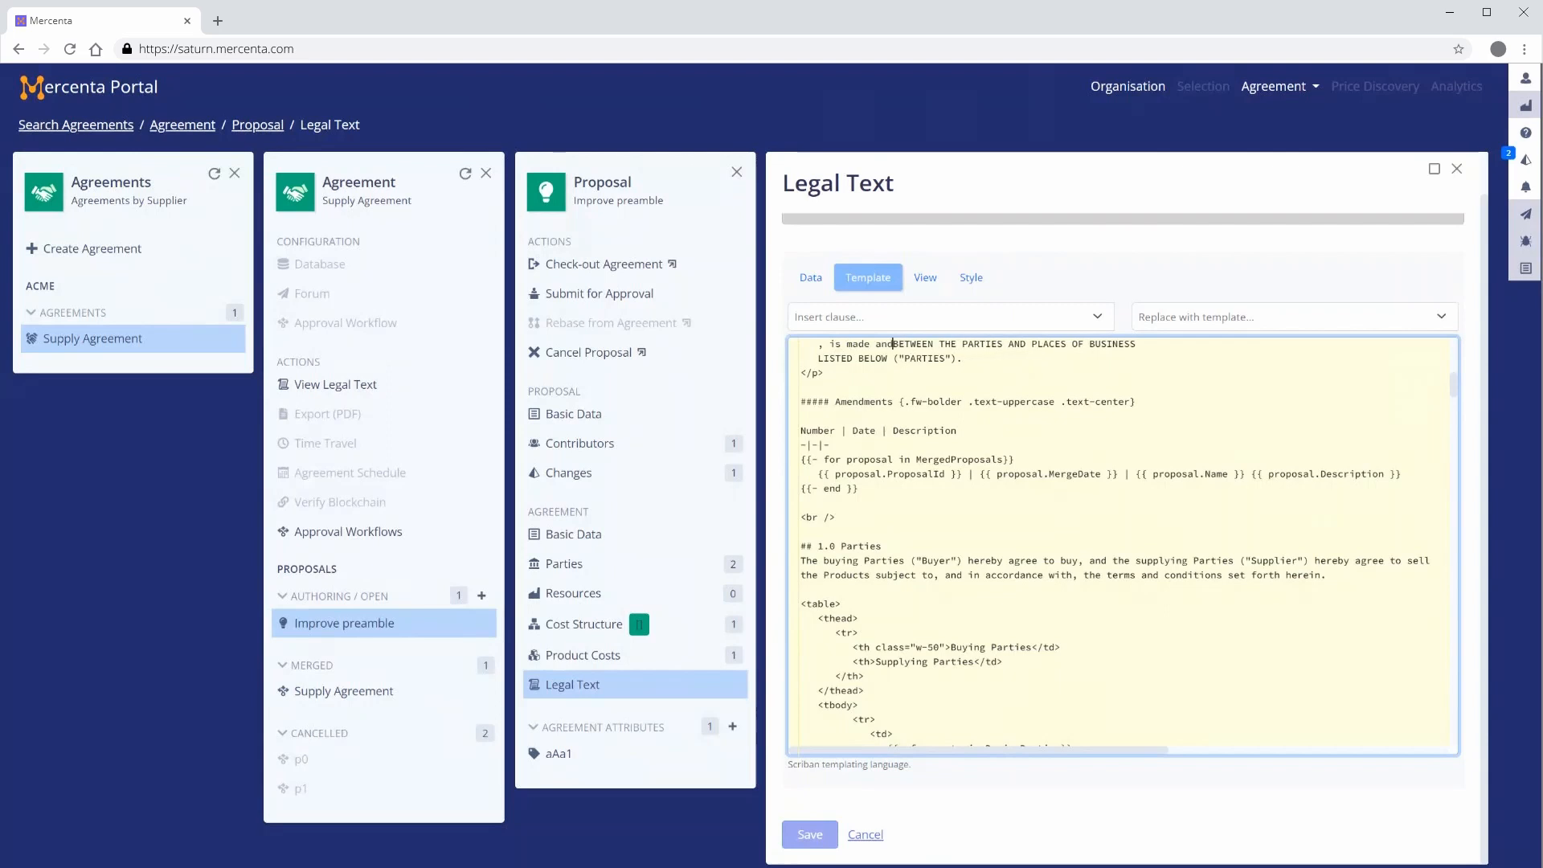
{"action": "type", "text": "ntered i"}
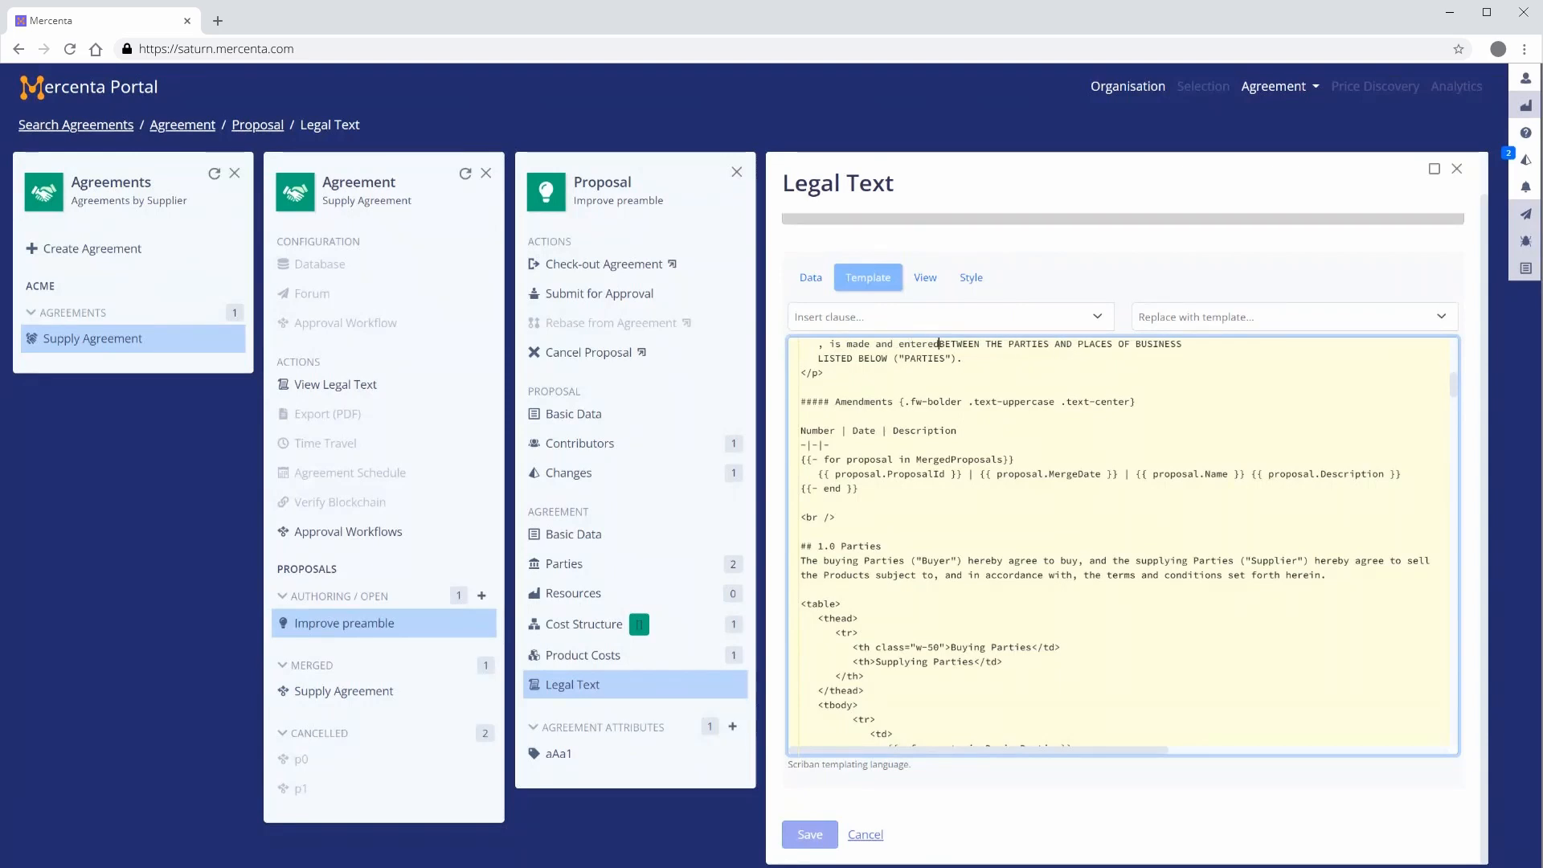
{"action": "type", "text": "nto by an"}
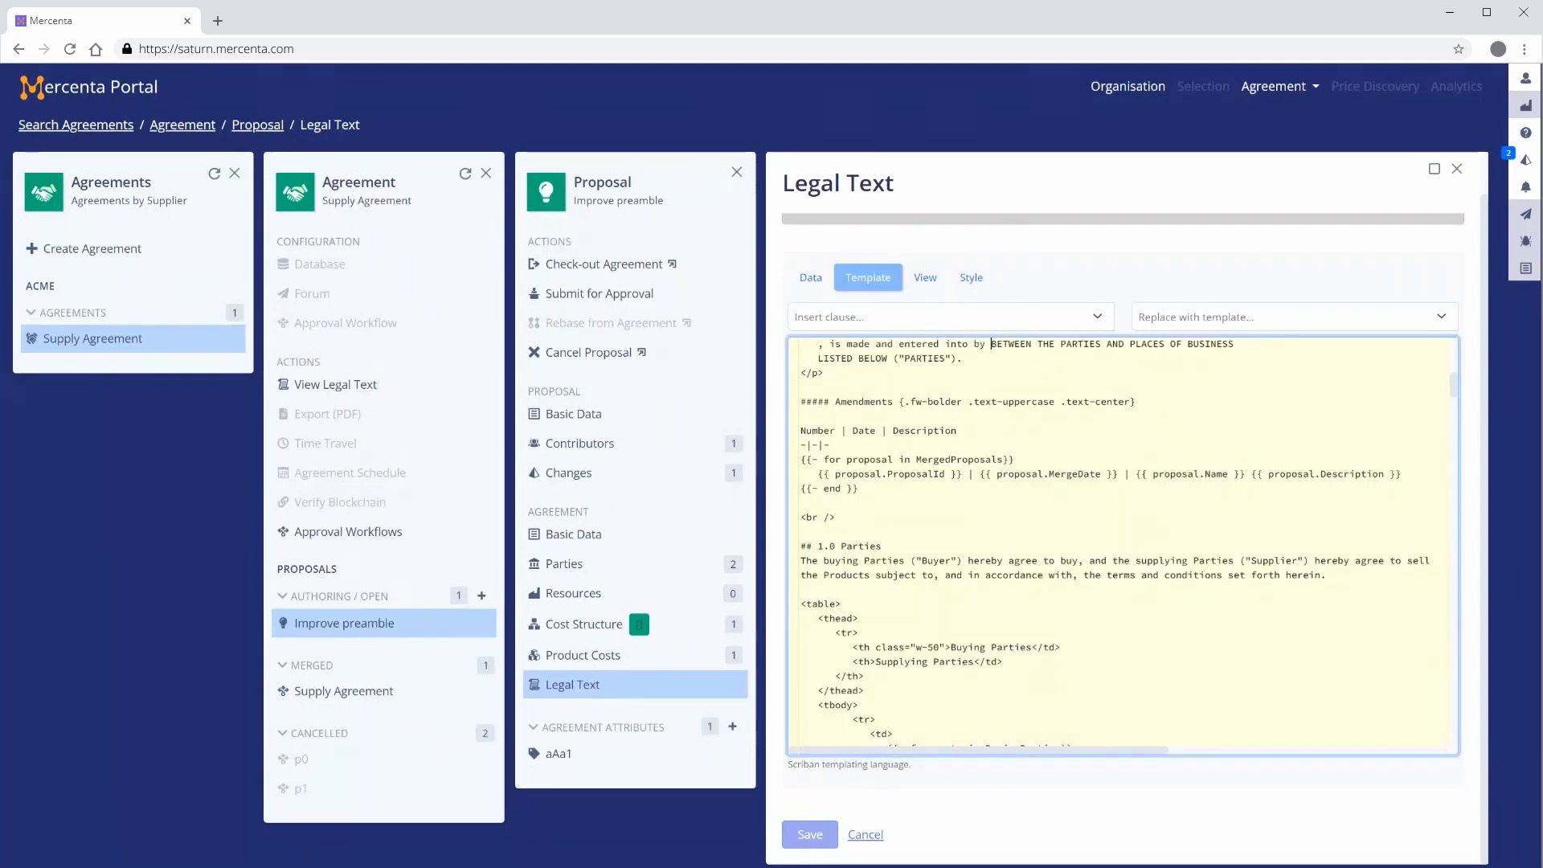
{"action": "type", "text": "d"}
{"action": "left_click_drag", "start_coordinate": [1124, 344], "coordinate": [956, 358]}
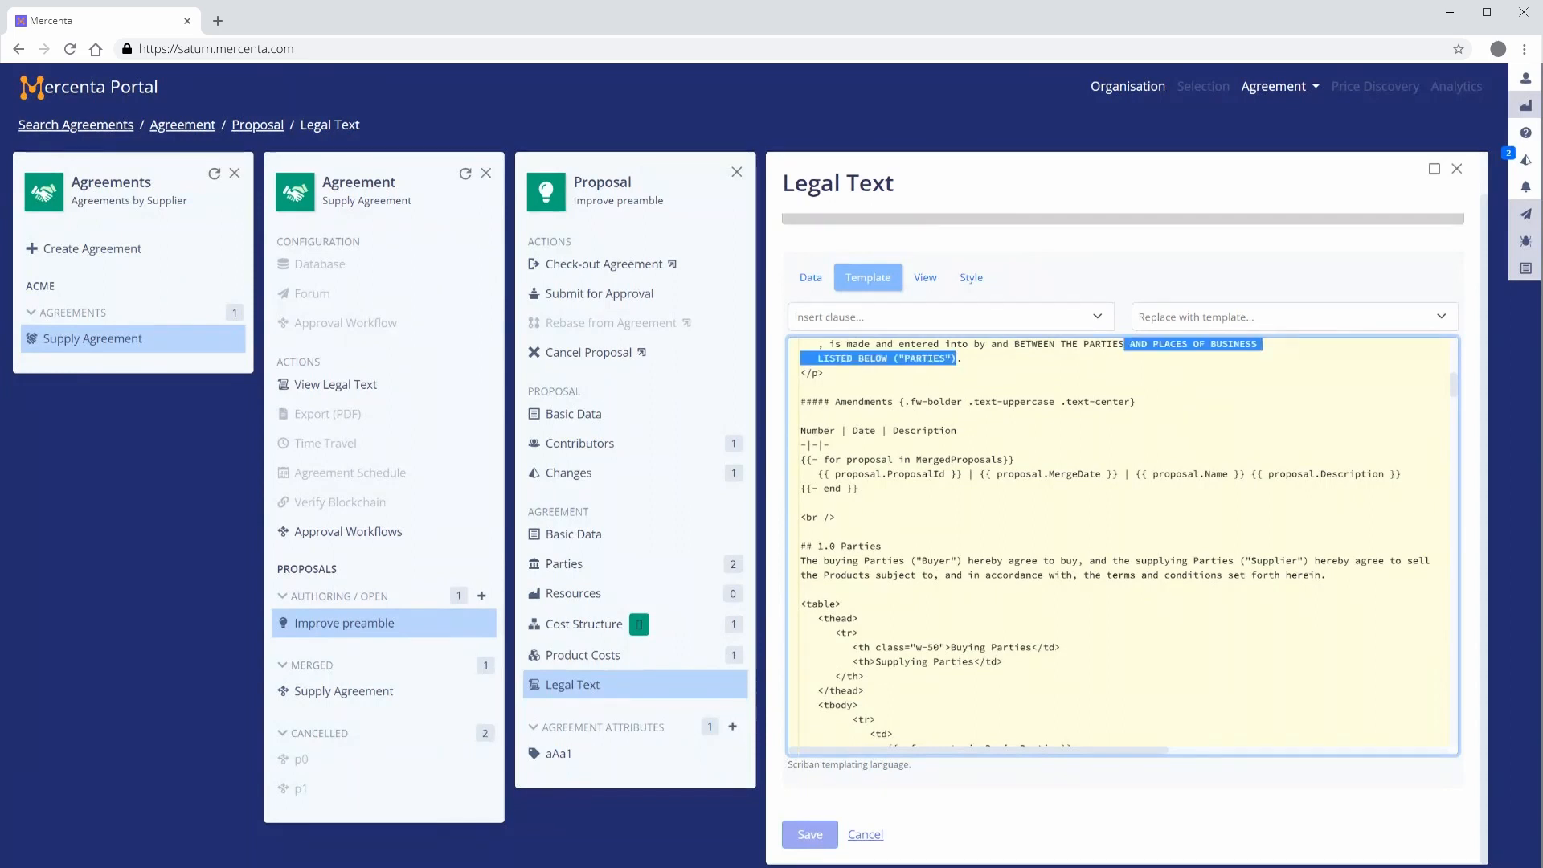
{"action": "key", "text": "BackSpace"}
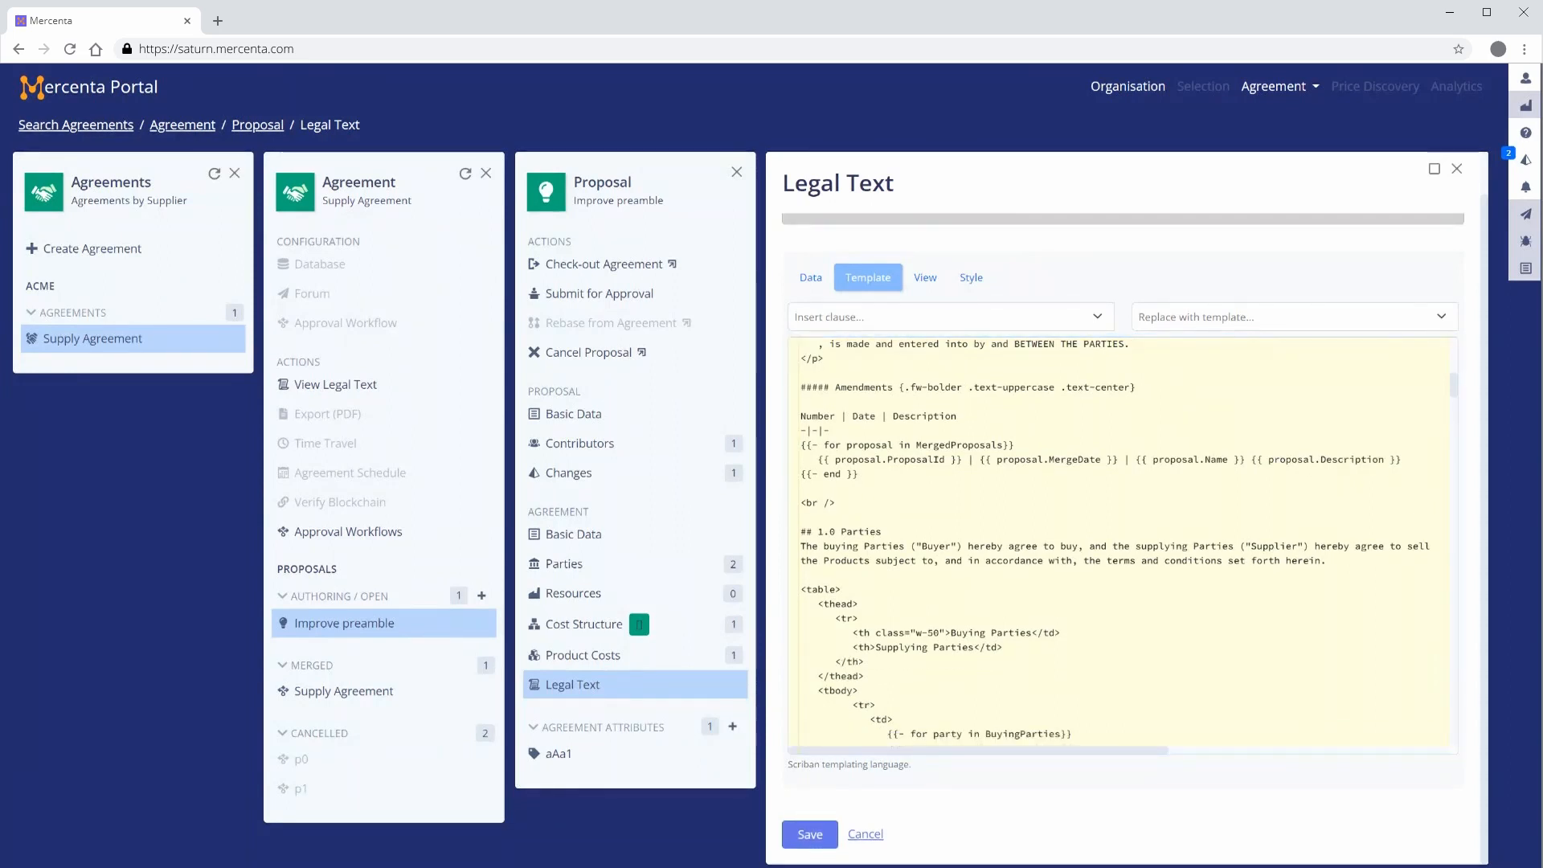
{"action": "left_click", "coordinate": [811, 839]}
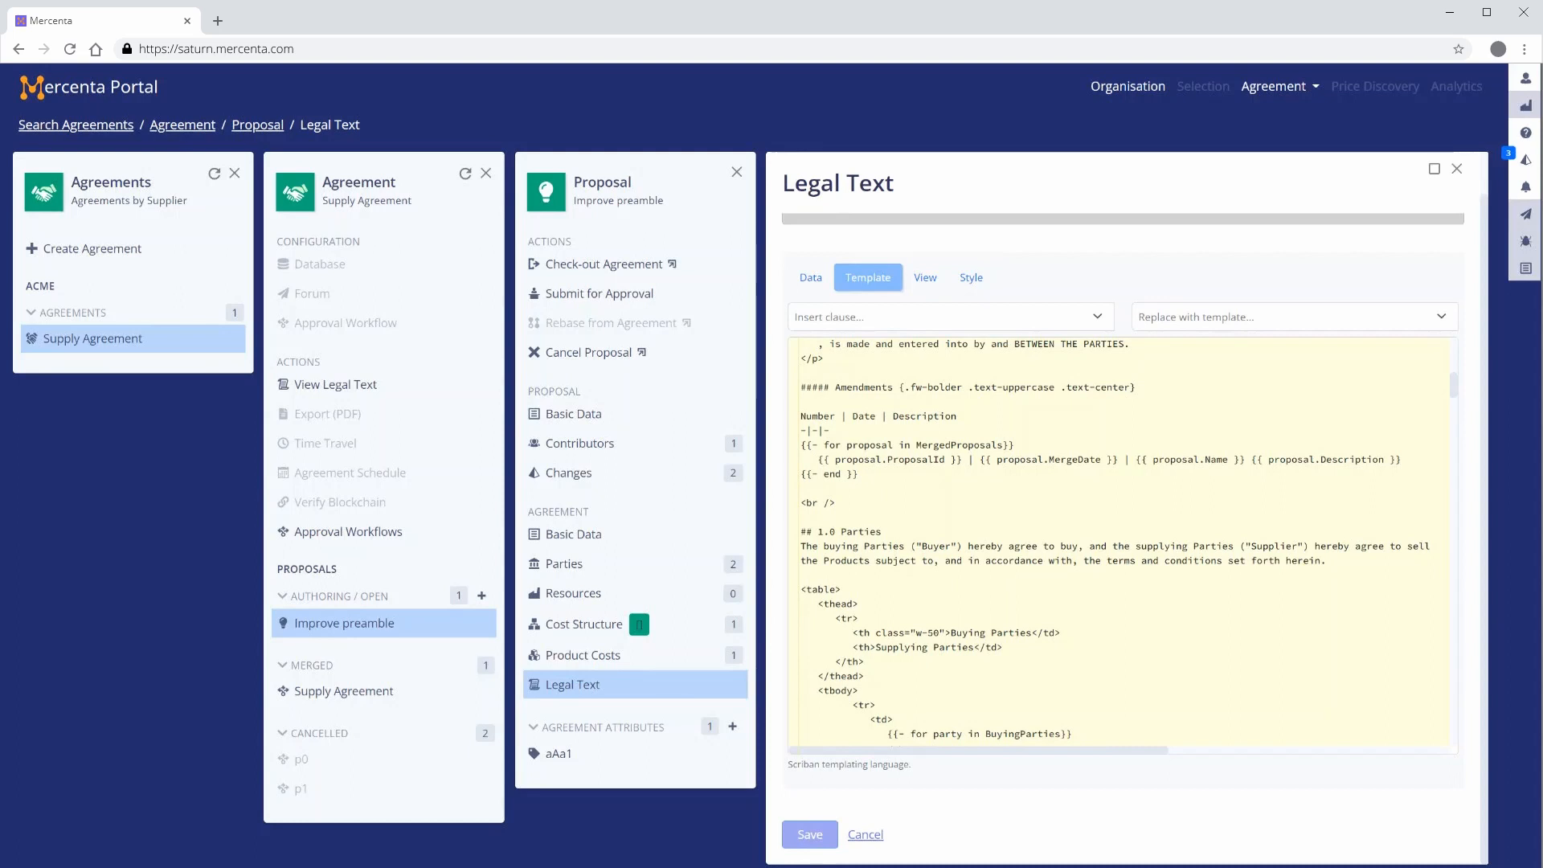
Step: Replace the approval workflow of the proposal's buying party Saturn with the Company's Direct Supply workflow, then save and close the party
{"action": "left_click", "coordinate": [708, 565]}
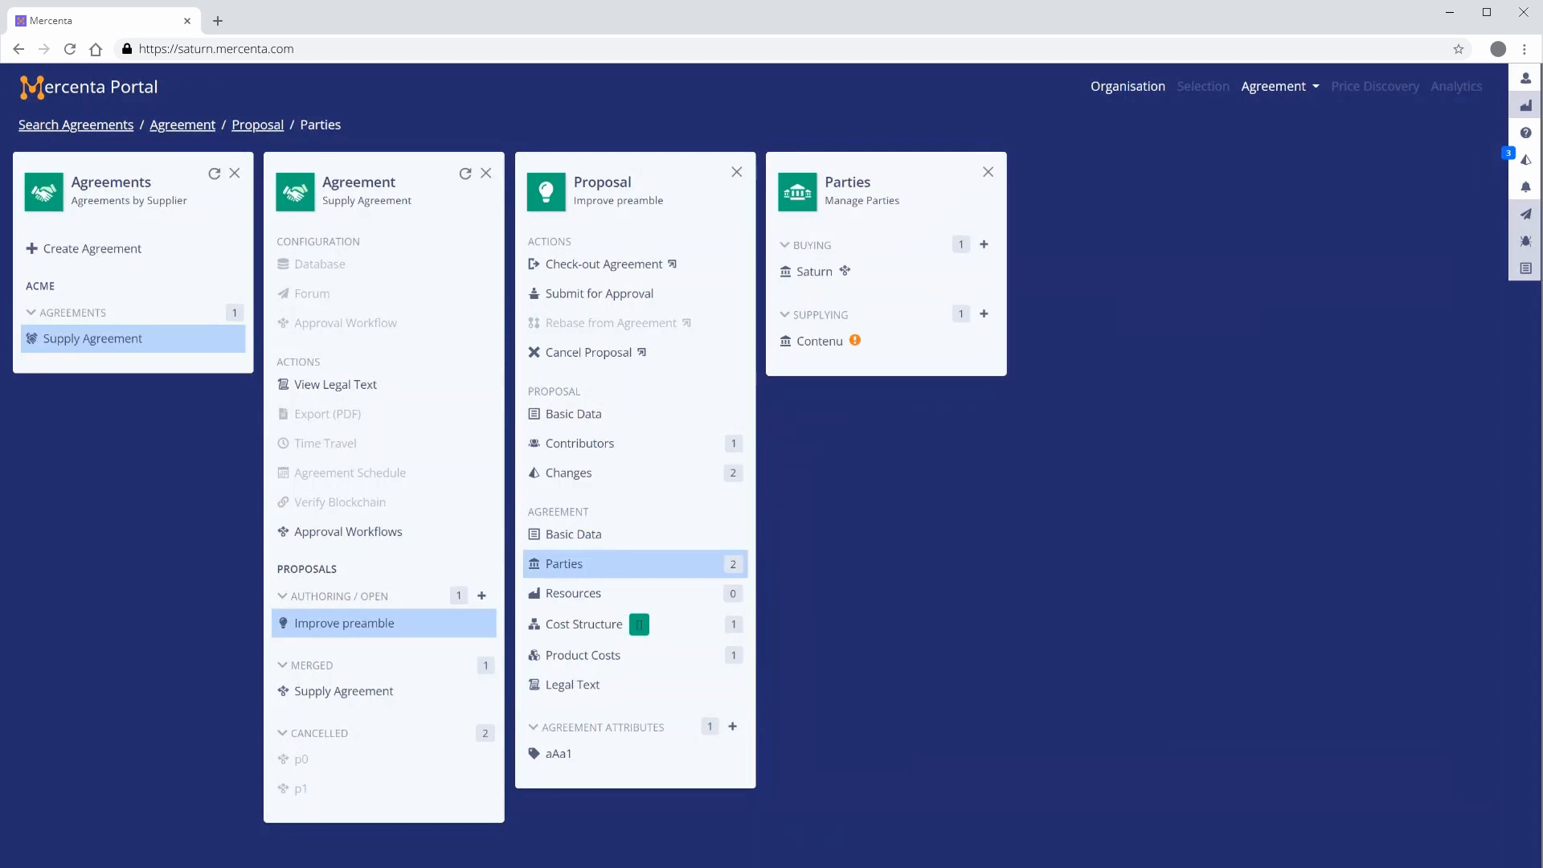
{"action": "left_click", "coordinate": [814, 275]}
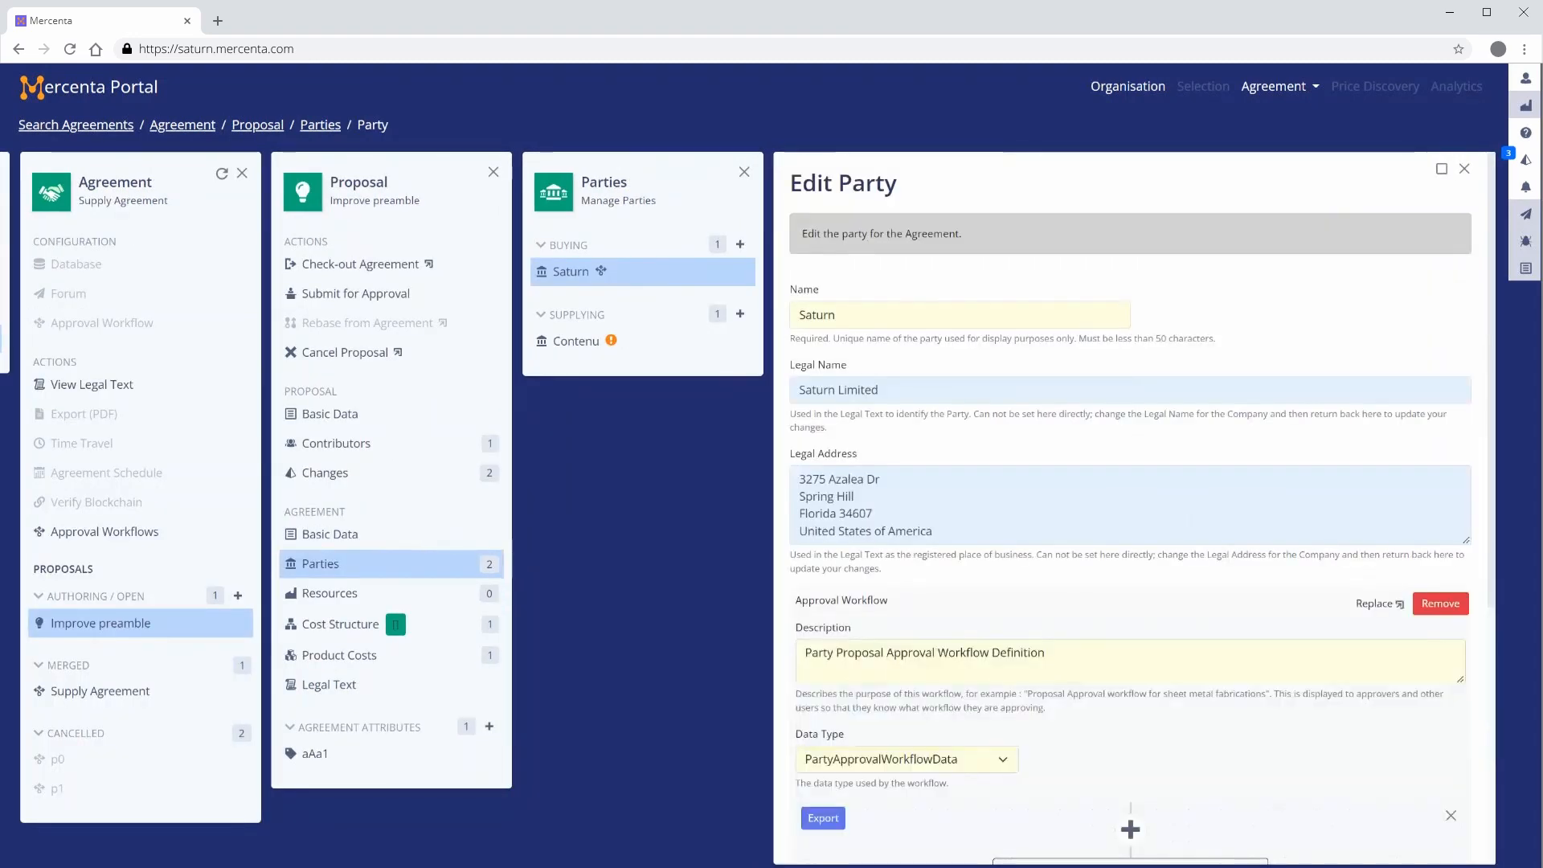
{"action": "scroll", "coordinate": [1130, 538], "scroll_direction": "down", "scroll_amount": 5}
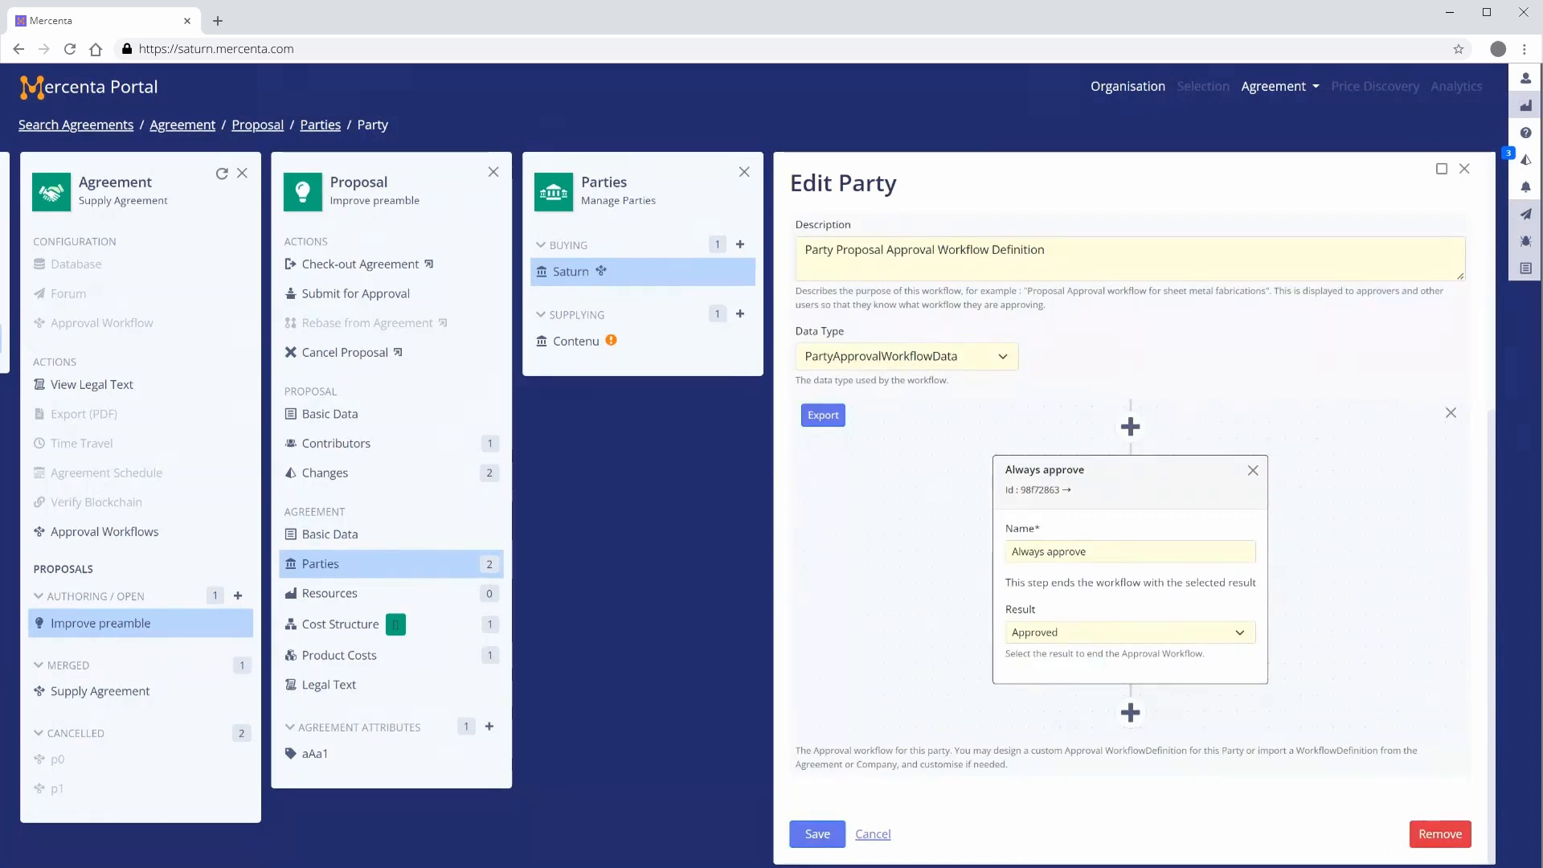
{"action": "scroll", "coordinate": [1130, 507], "scroll_direction": "up", "scroll_amount": 5}
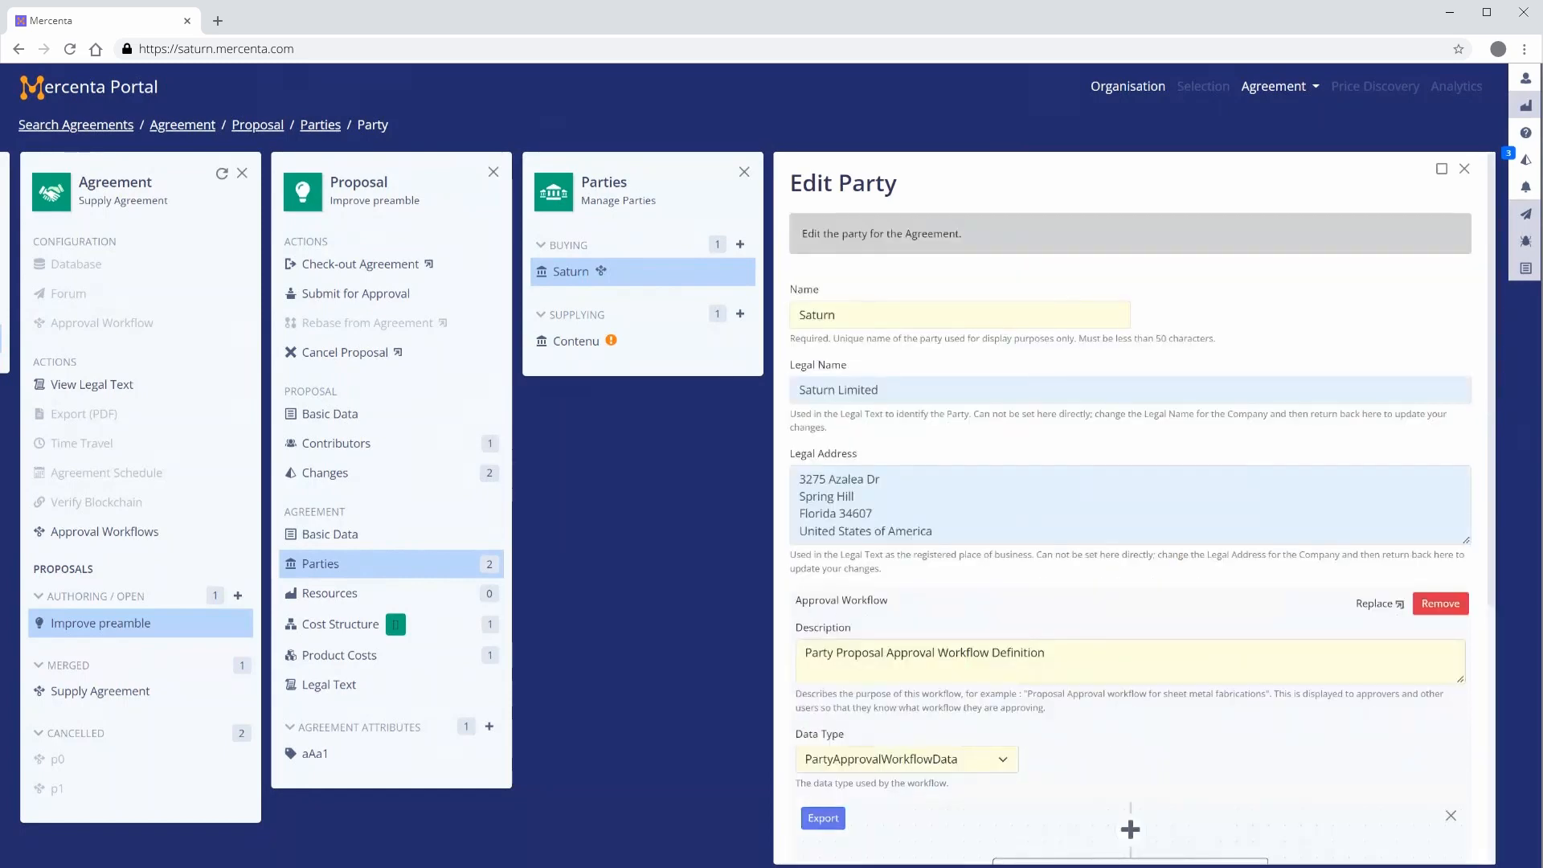
{"action": "left_click", "coordinate": [1376, 604]}
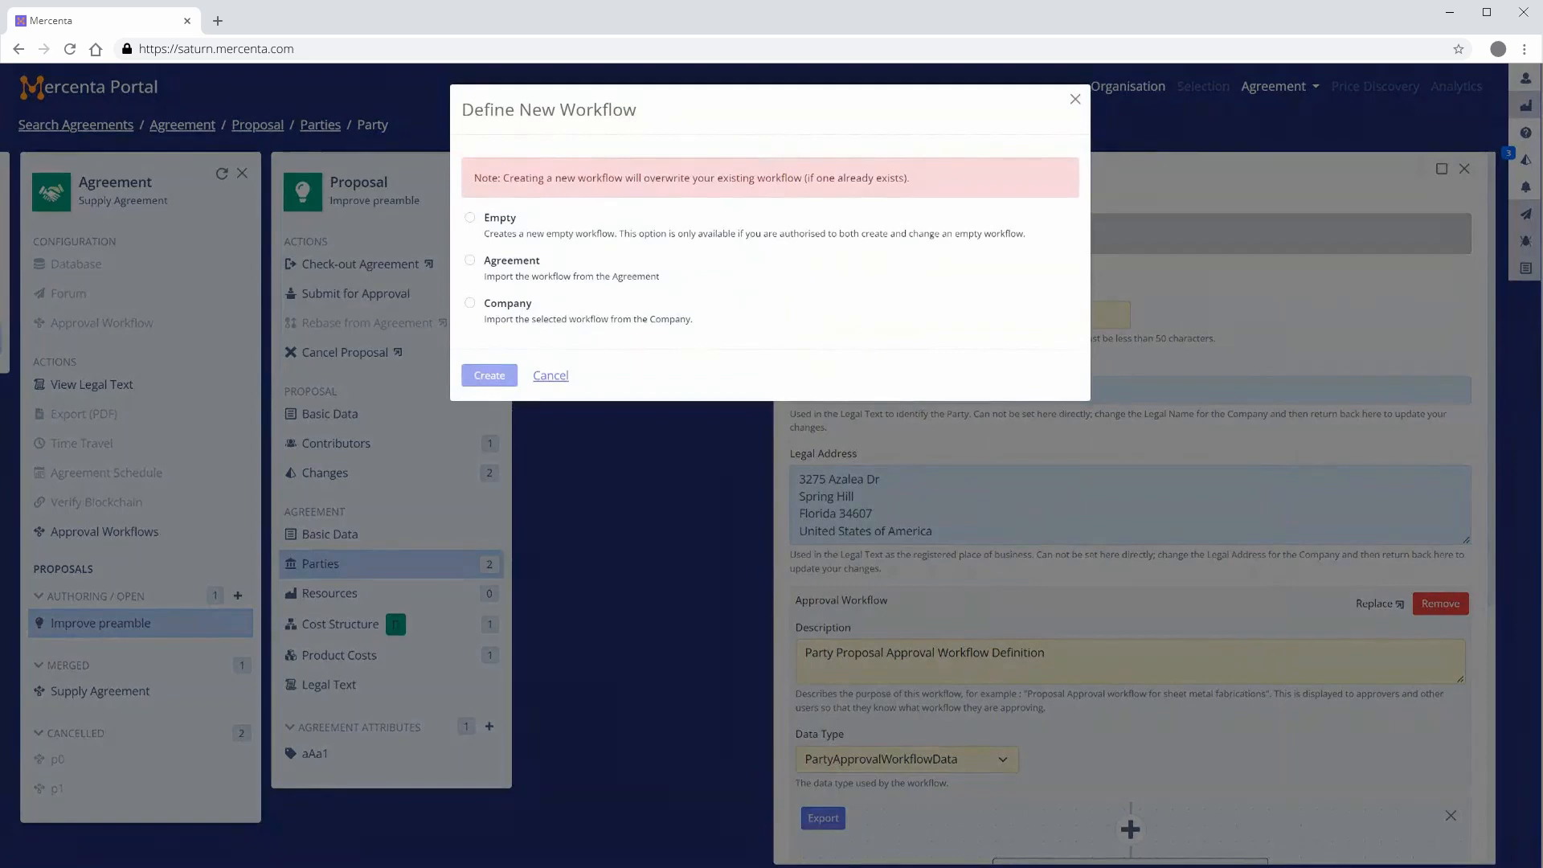
{"action": "left_click", "coordinate": [469, 303]}
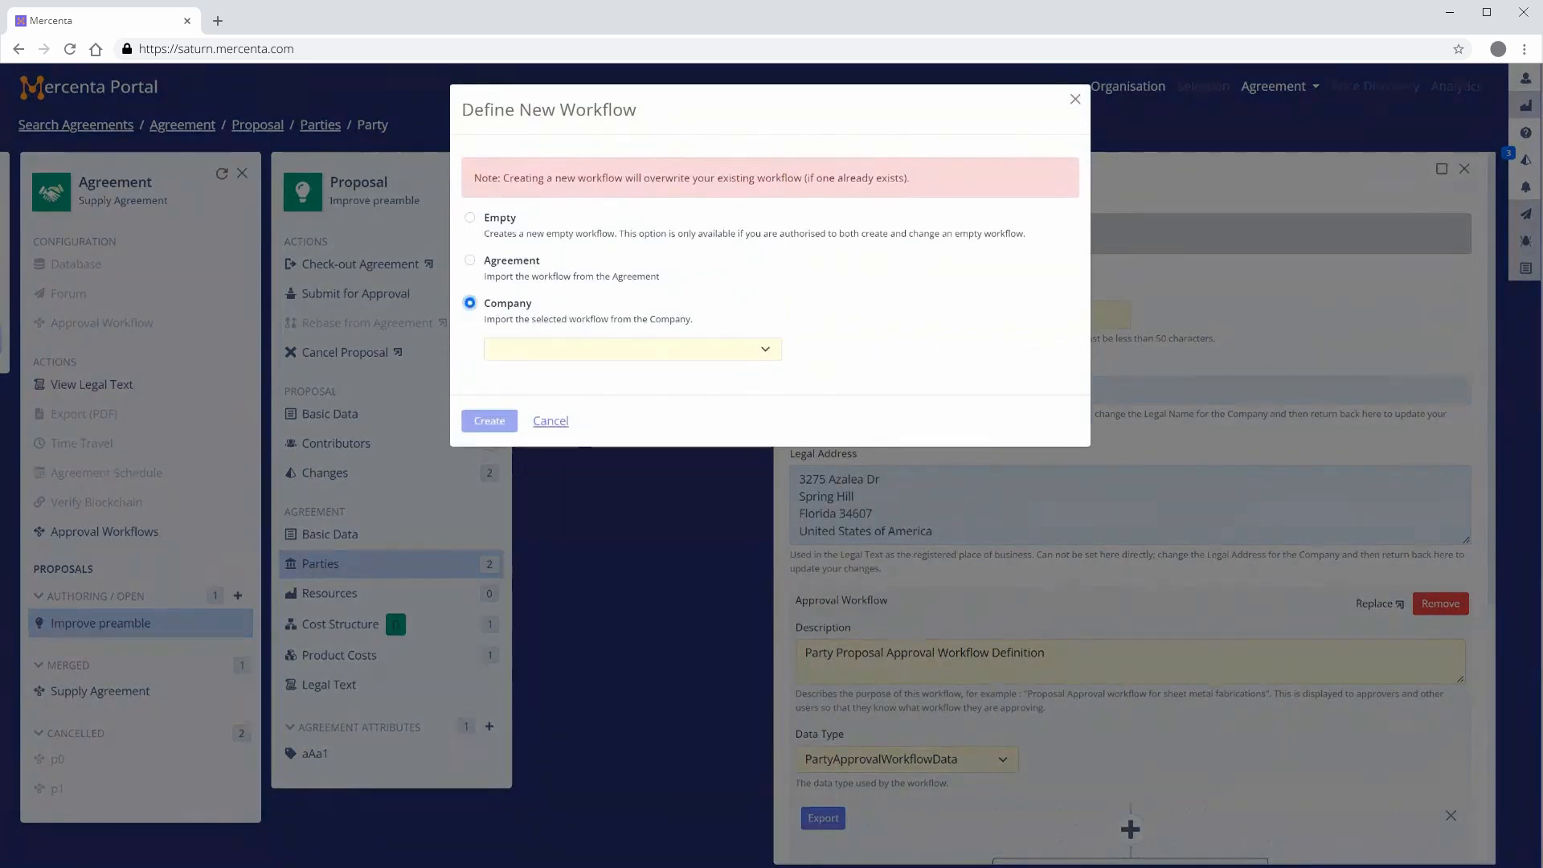
{"action": "left_click", "coordinate": [764, 350]}
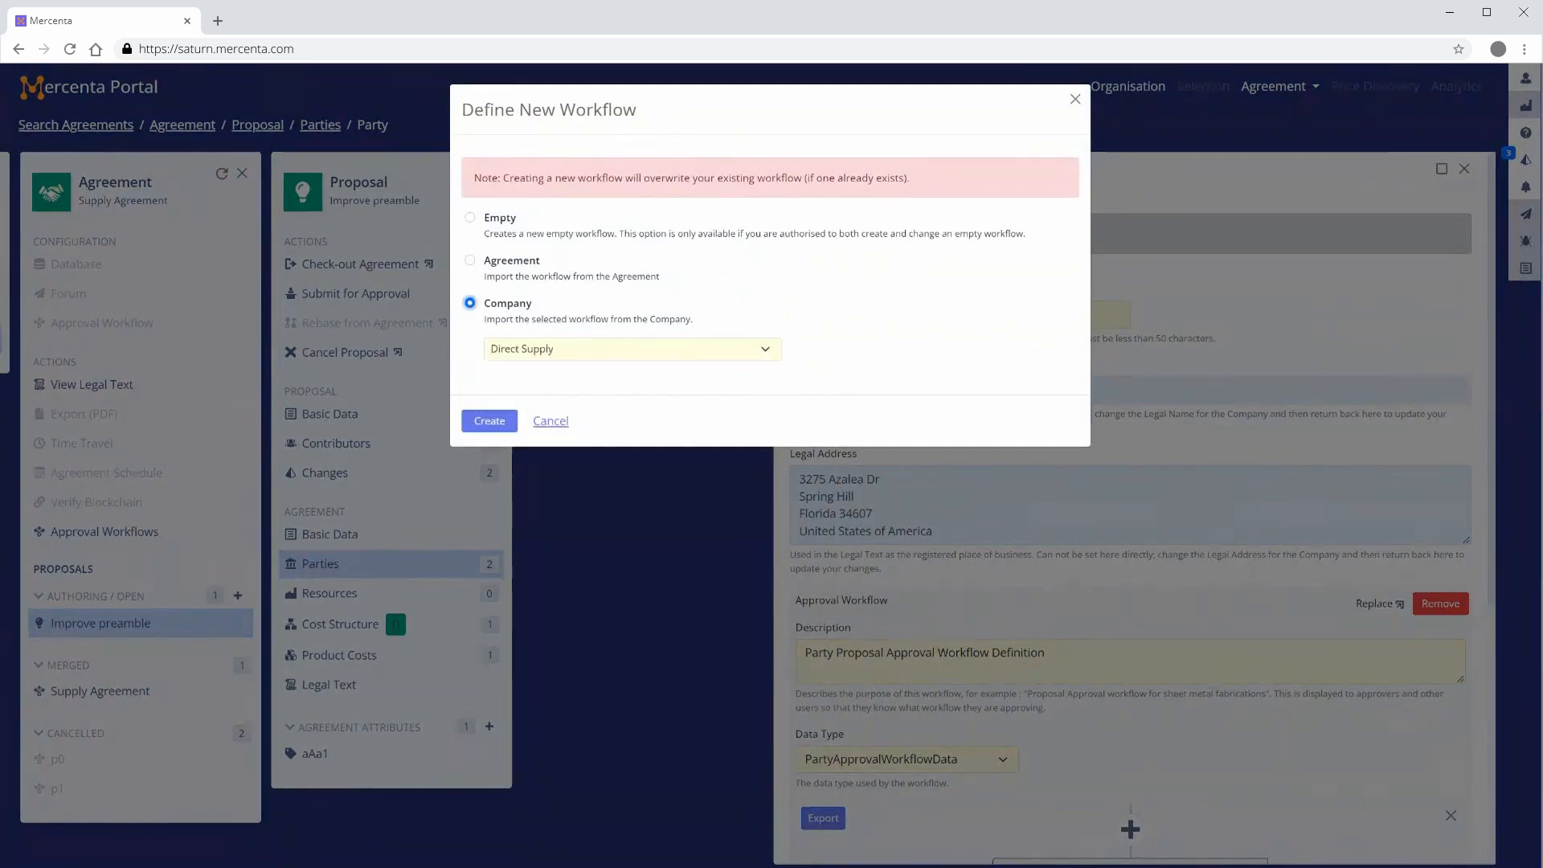
{"action": "left_click", "coordinate": [488, 421]}
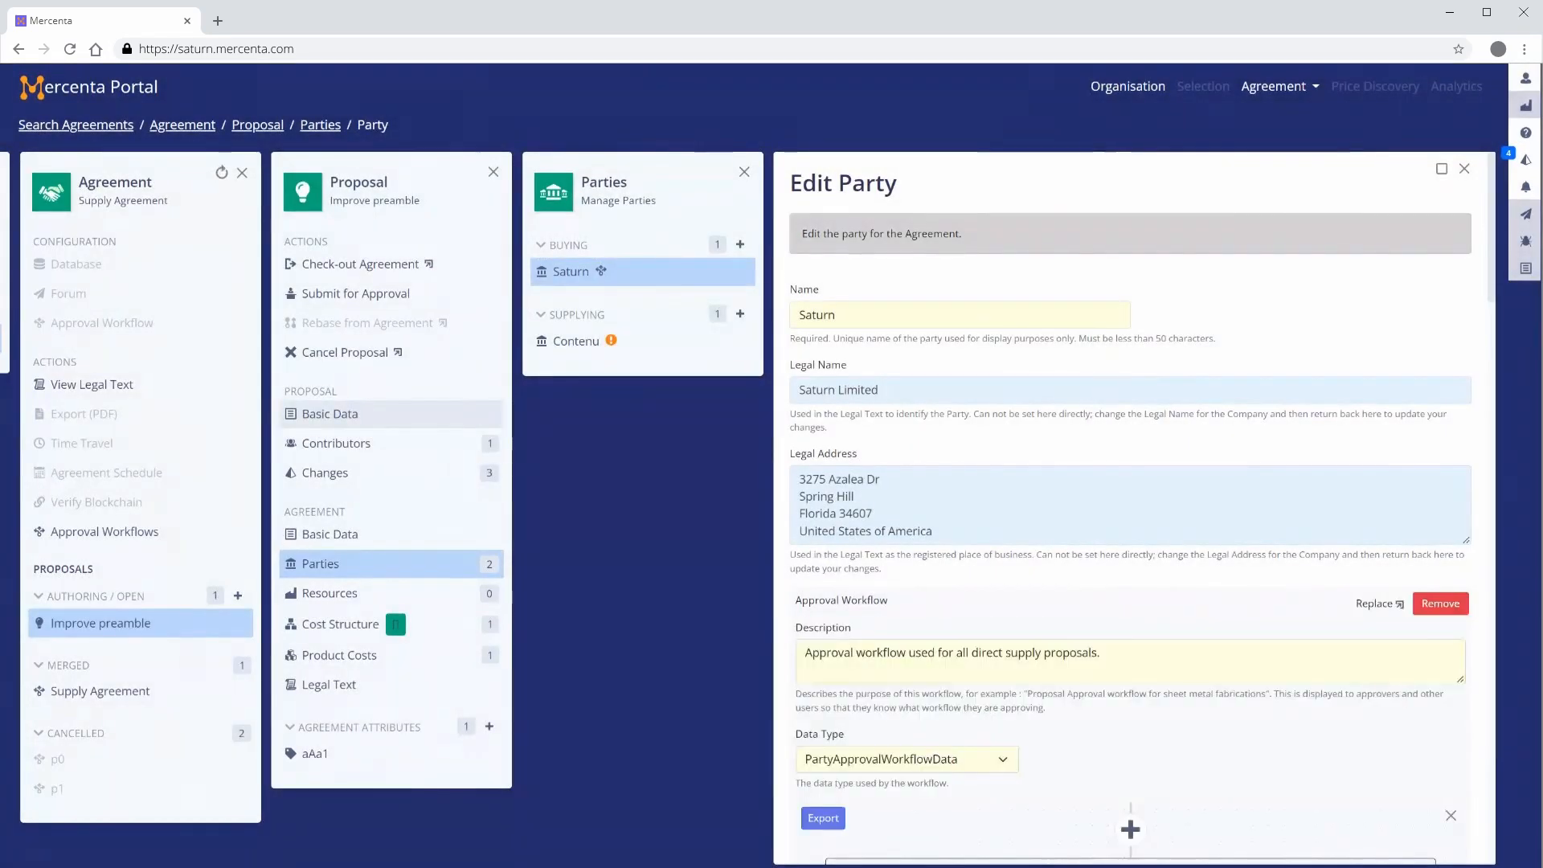
{"action": "scroll", "coordinate": [1130, 539], "scroll_direction": "down", "scroll_amount": 20}
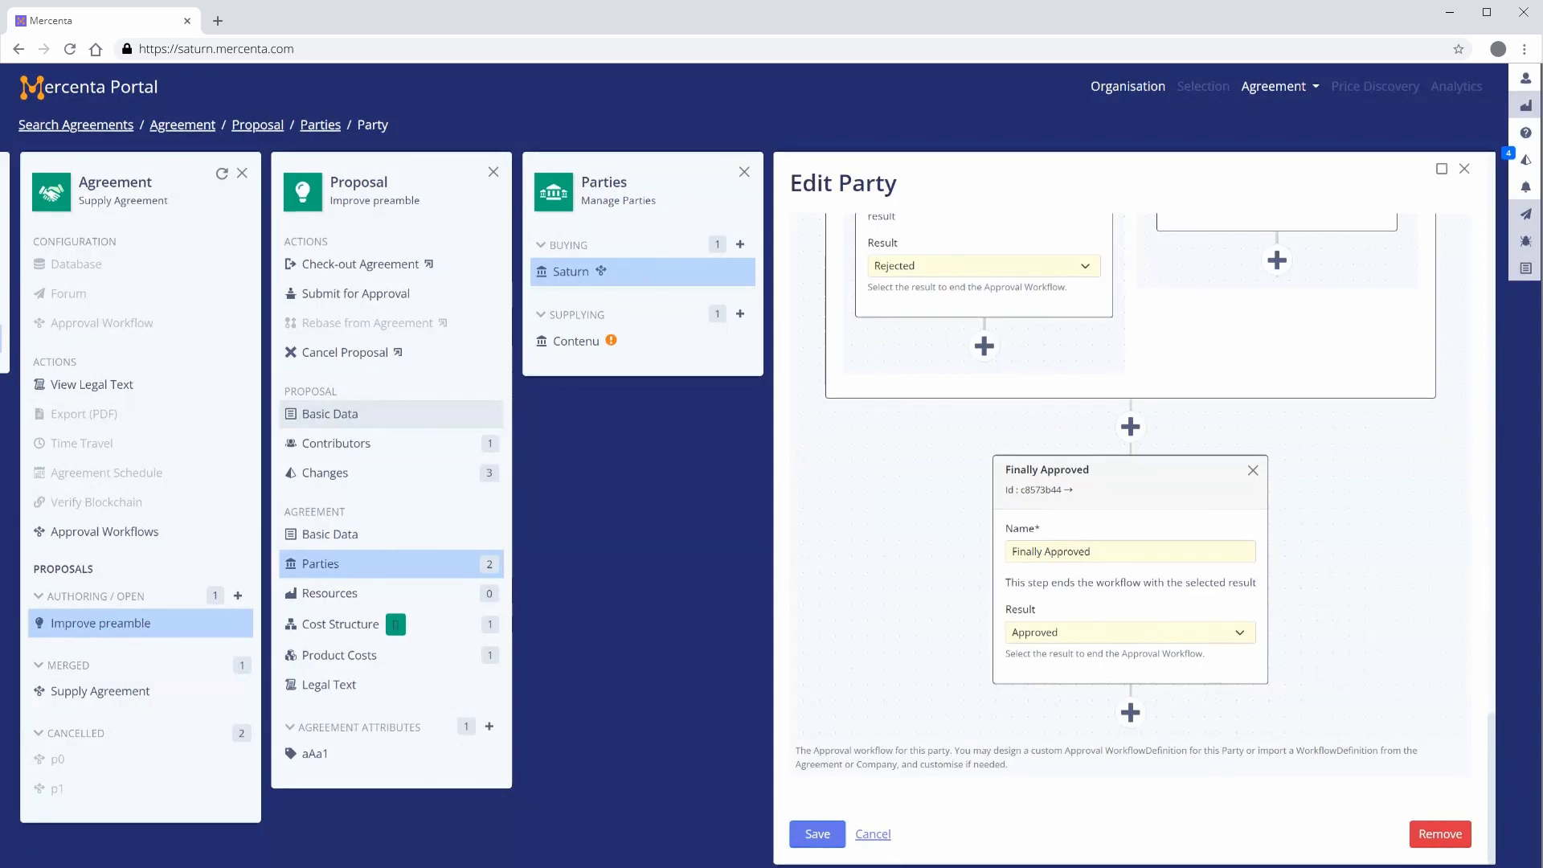
{"action": "left_click", "coordinate": [816, 836]}
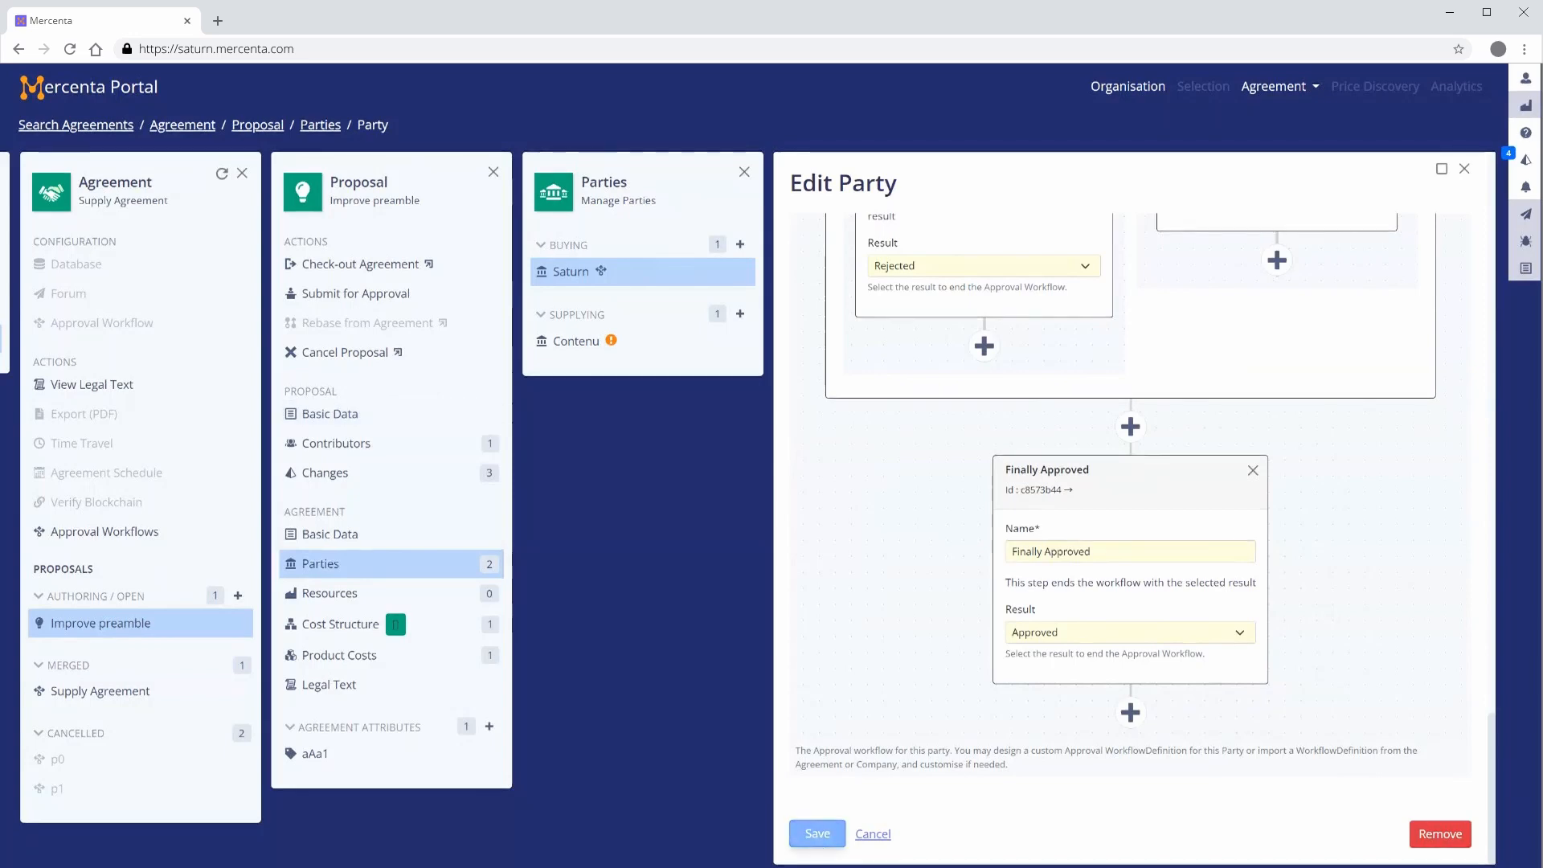
{"action": "left_click", "coordinate": [876, 836]}
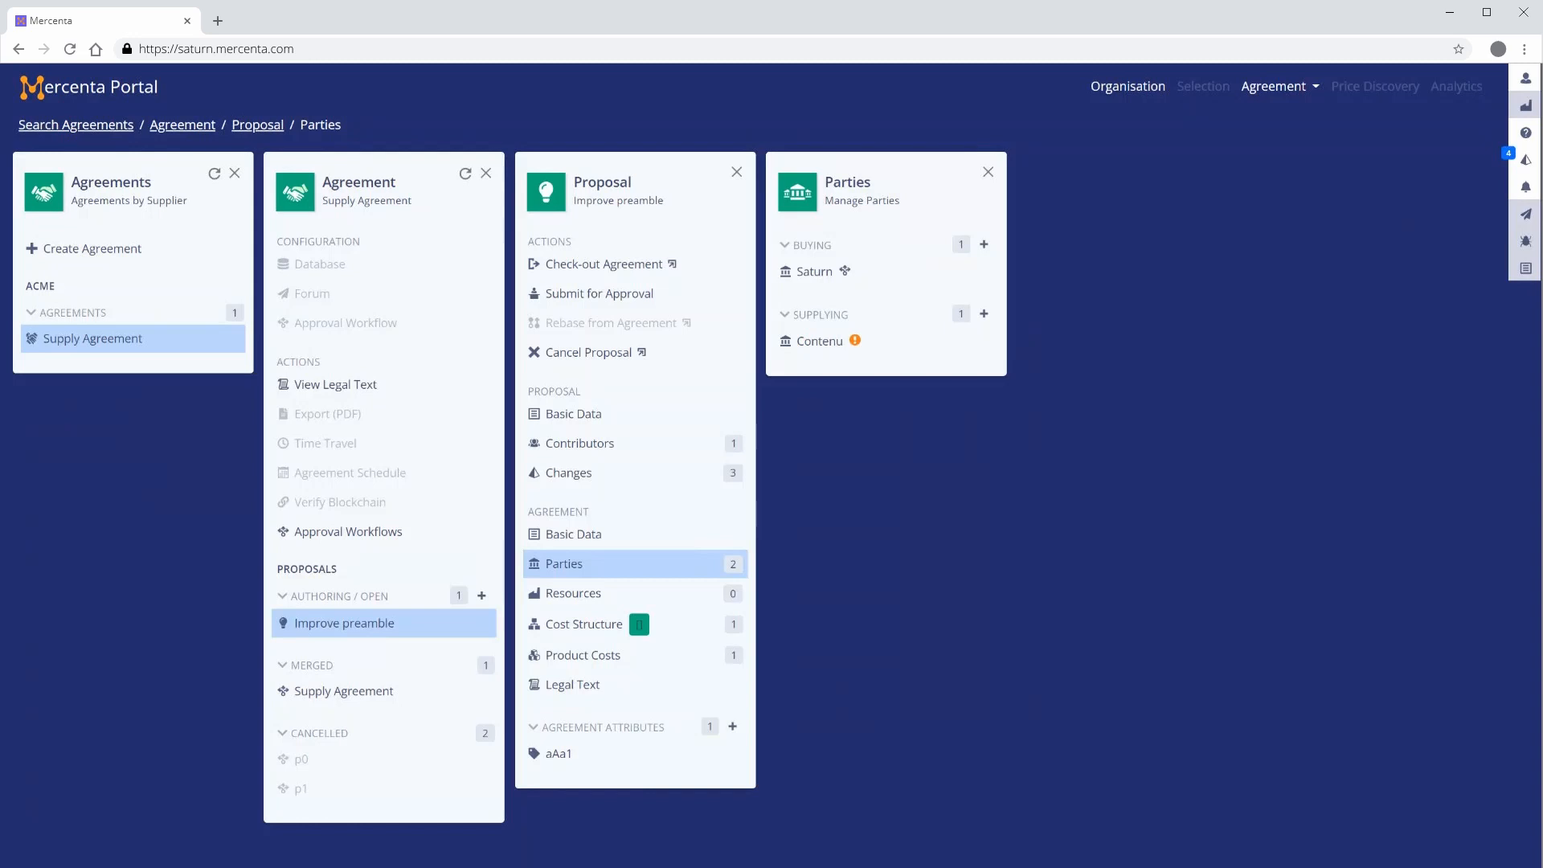
Step: Submit the "Improve preamble" proposal for approval and open the pending Local Supply Management Approval decision from the notifications
{"action": "left_click", "coordinate": [582, 296]}
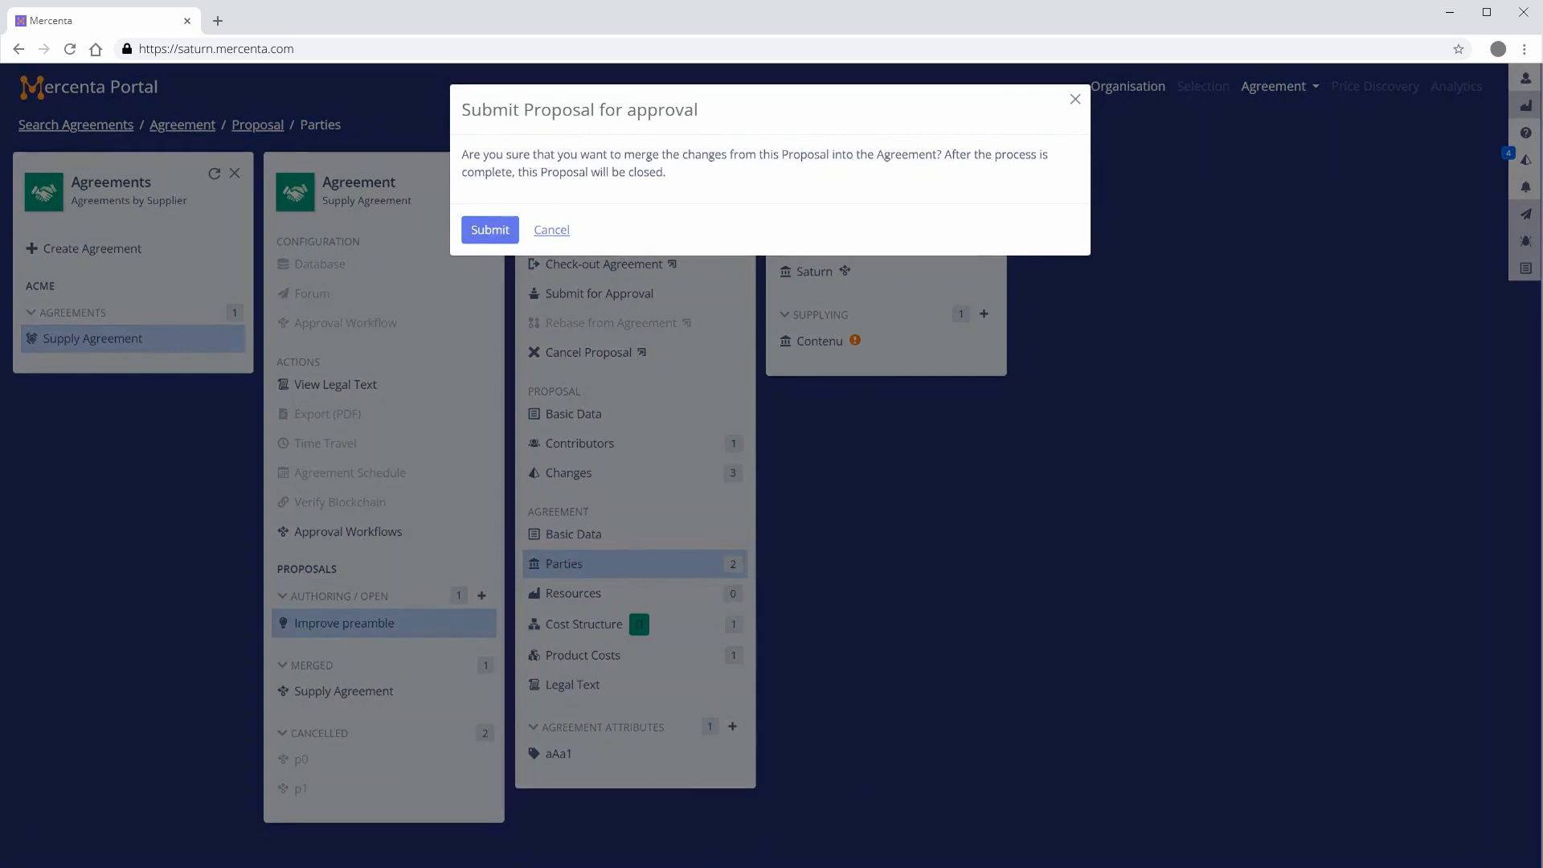
{"action": "left_click", "coordinate": [489, 231]}
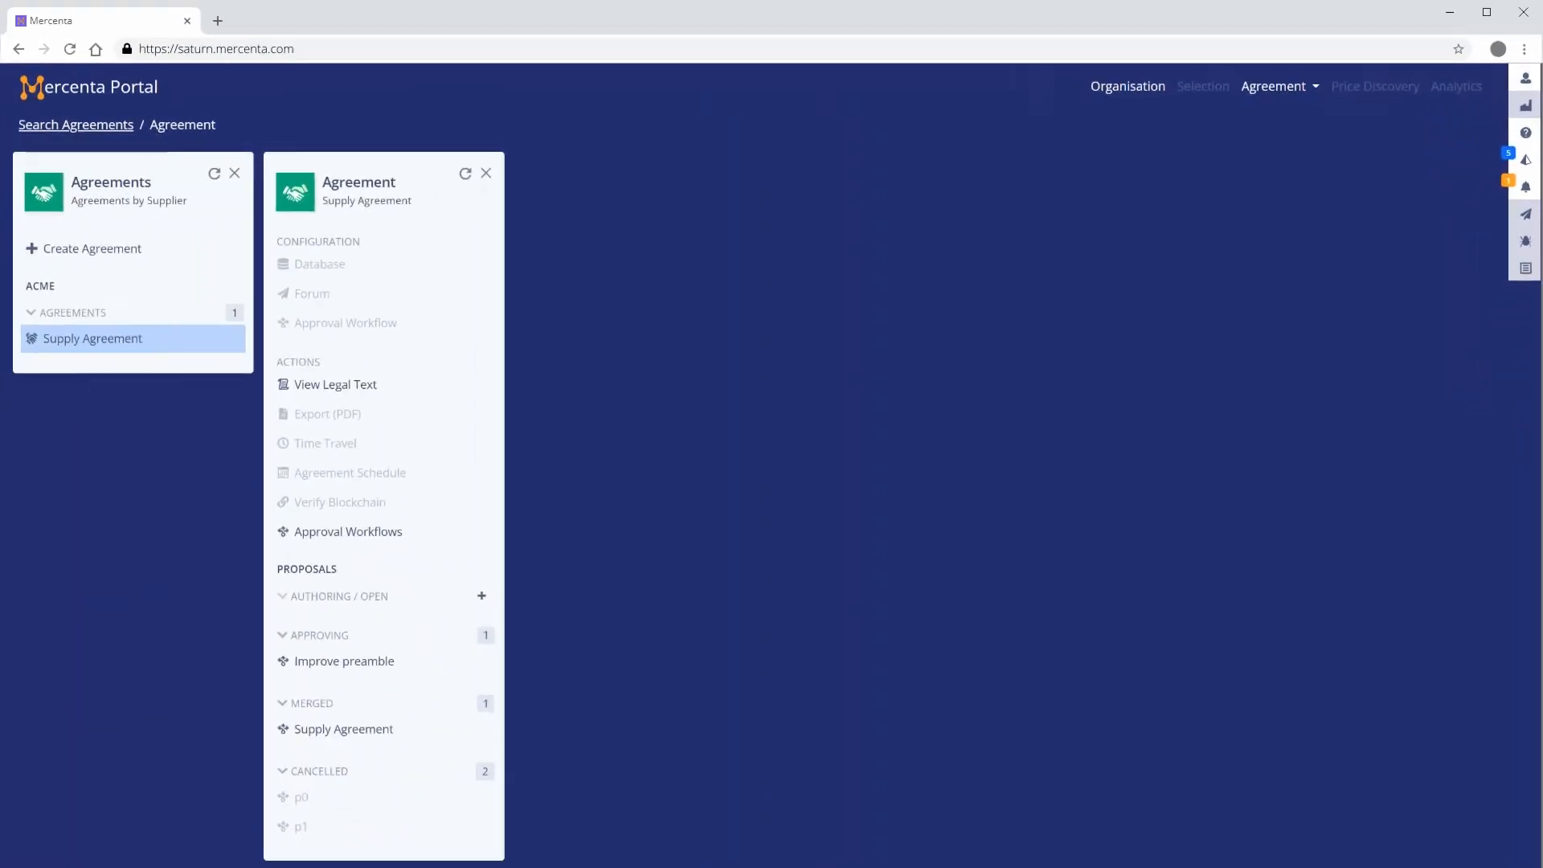
{"action": "left_click", "coordinate": [1525, 188]}
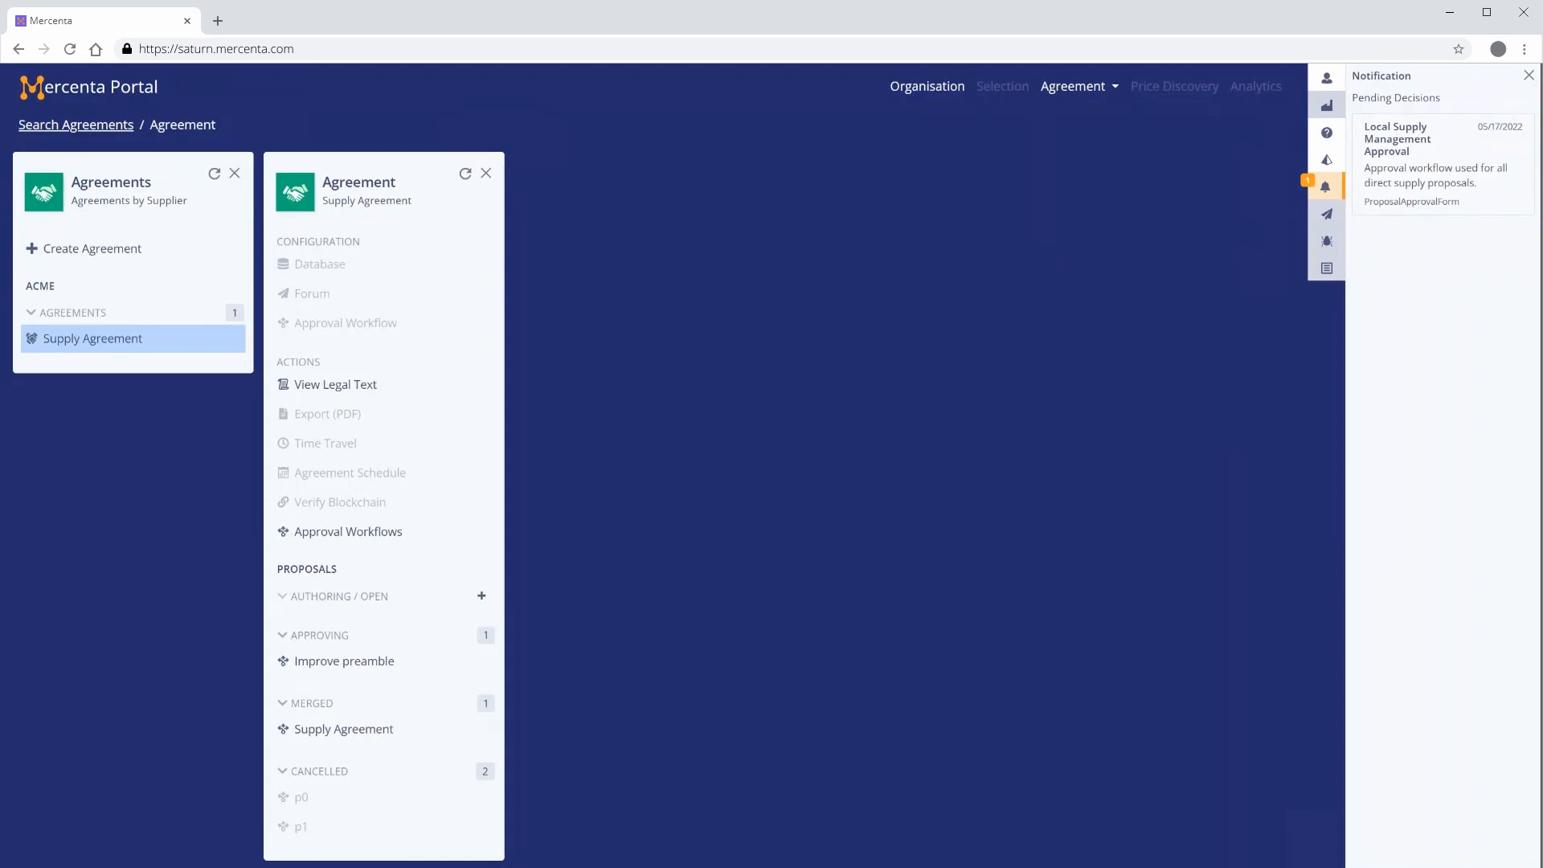
{"action": "left_click", "coordinate": [1396, 143]}
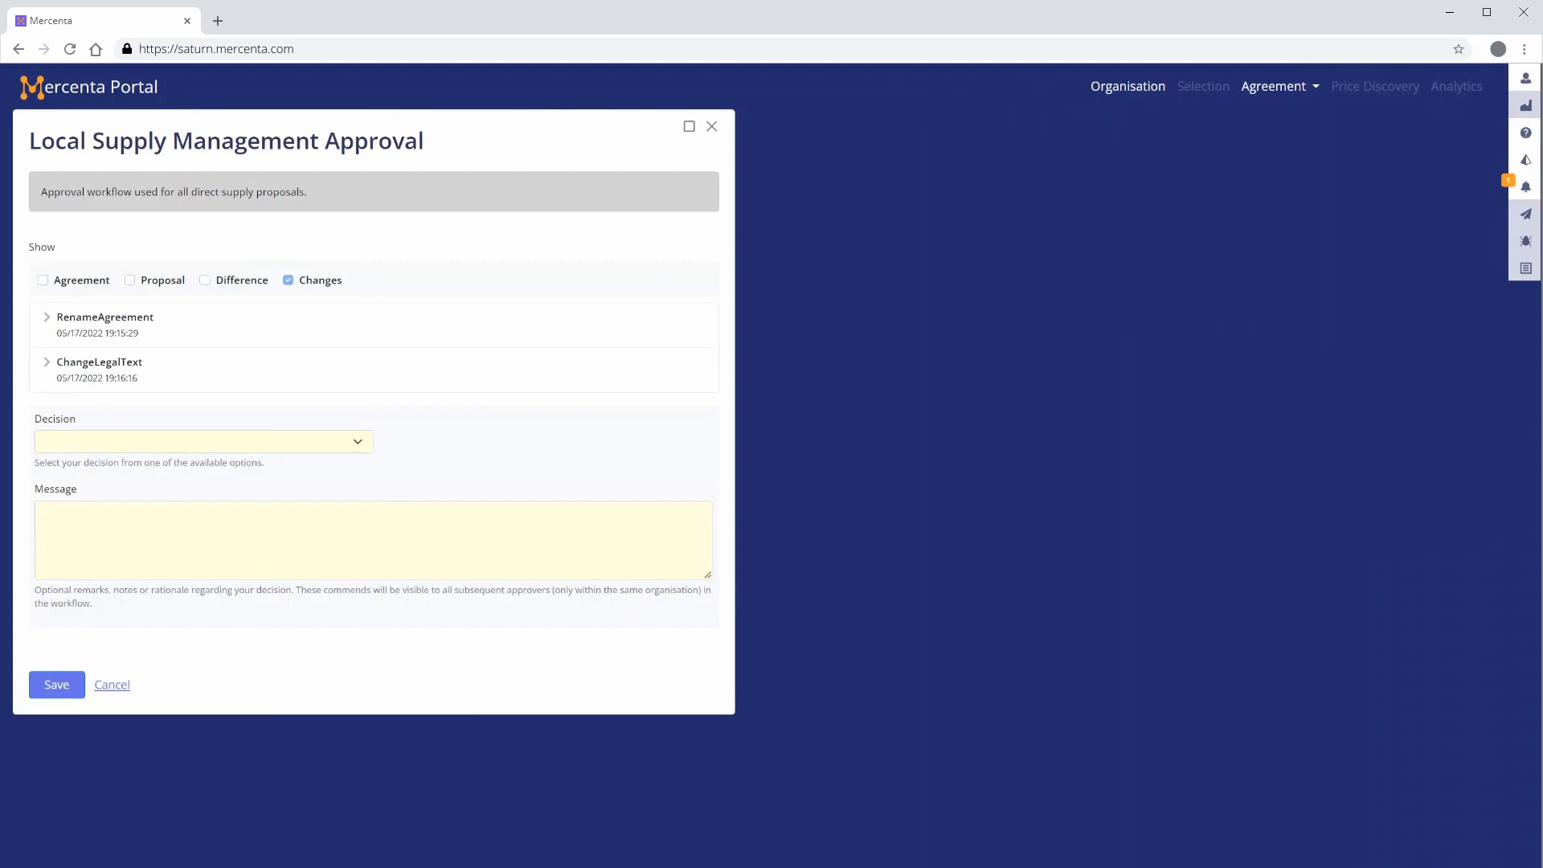
Step: Inspect the RenameAgreement change in the approval form, then show only the Agreement text with Changes hidden
{"action": "left_click", "coordinate": [46, 317]}
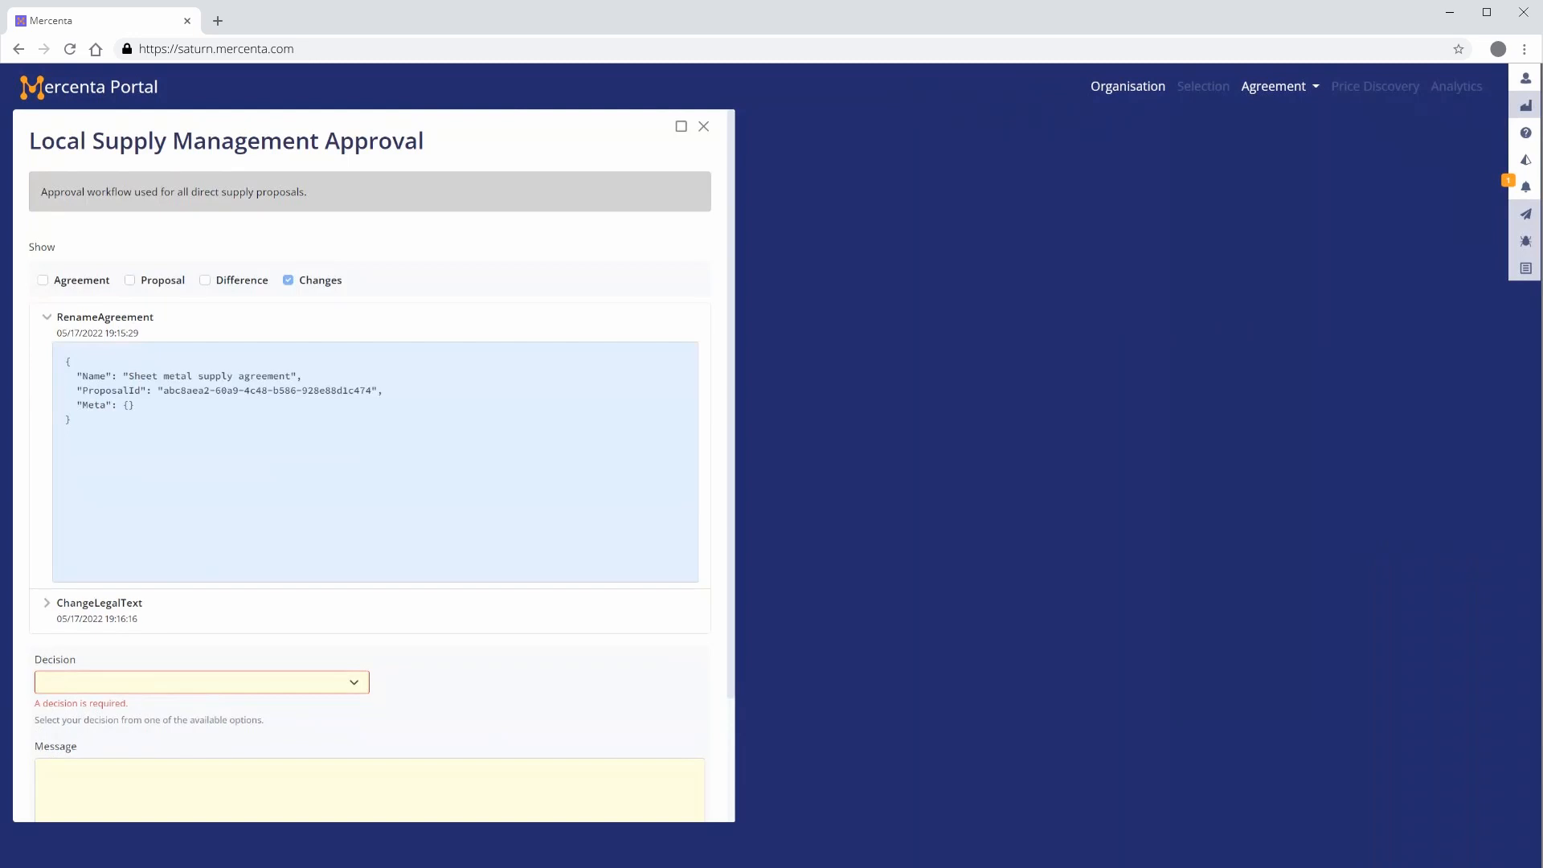
{"action": "left_click", "coordinate": [43, 280]}
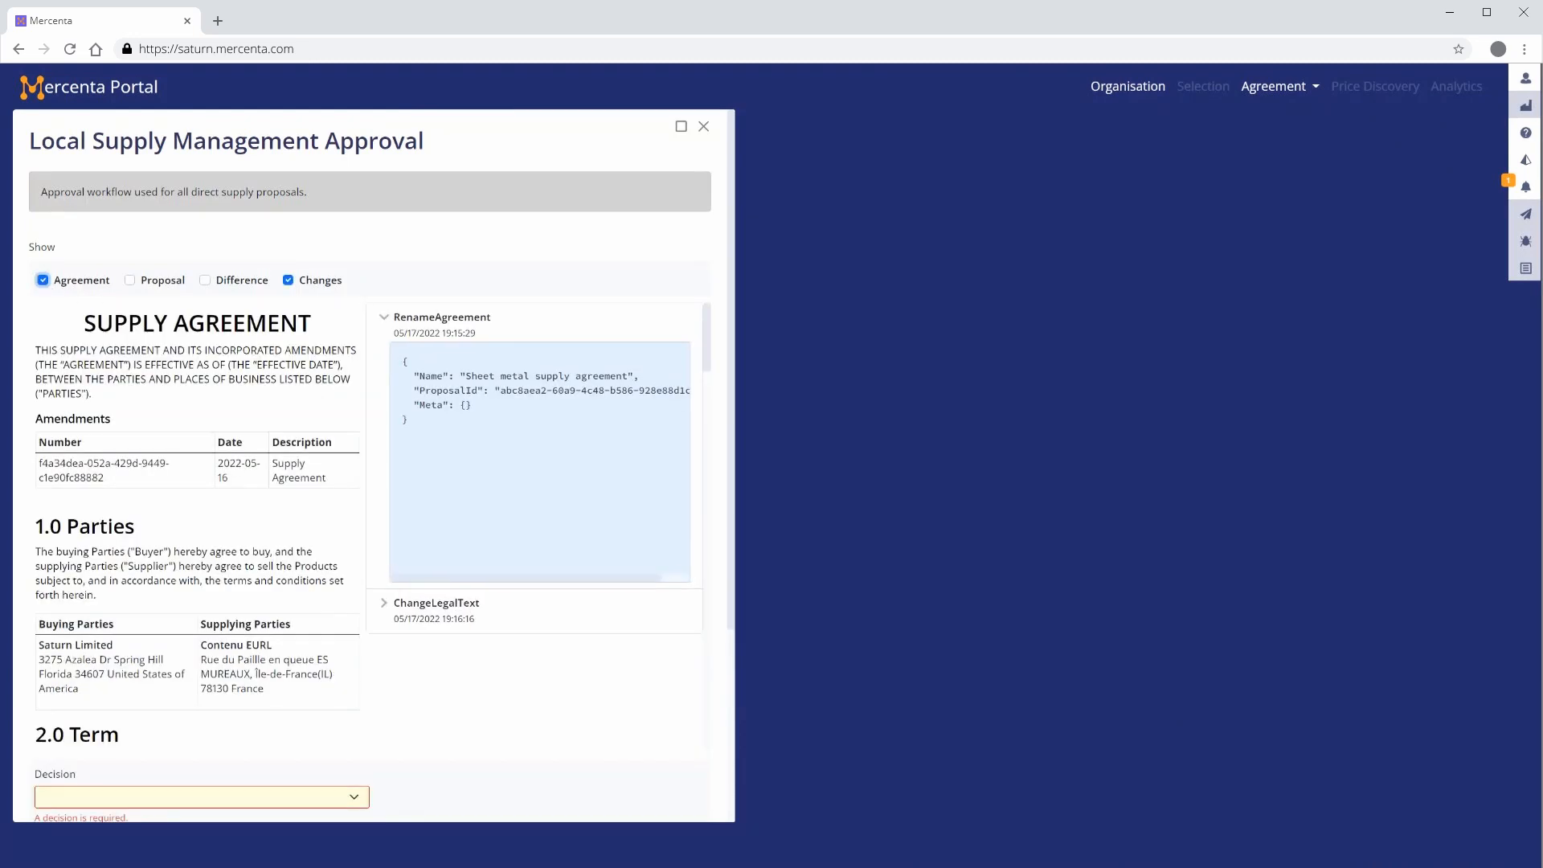
{"action": "left_click", "coordinate": [288, 279]}
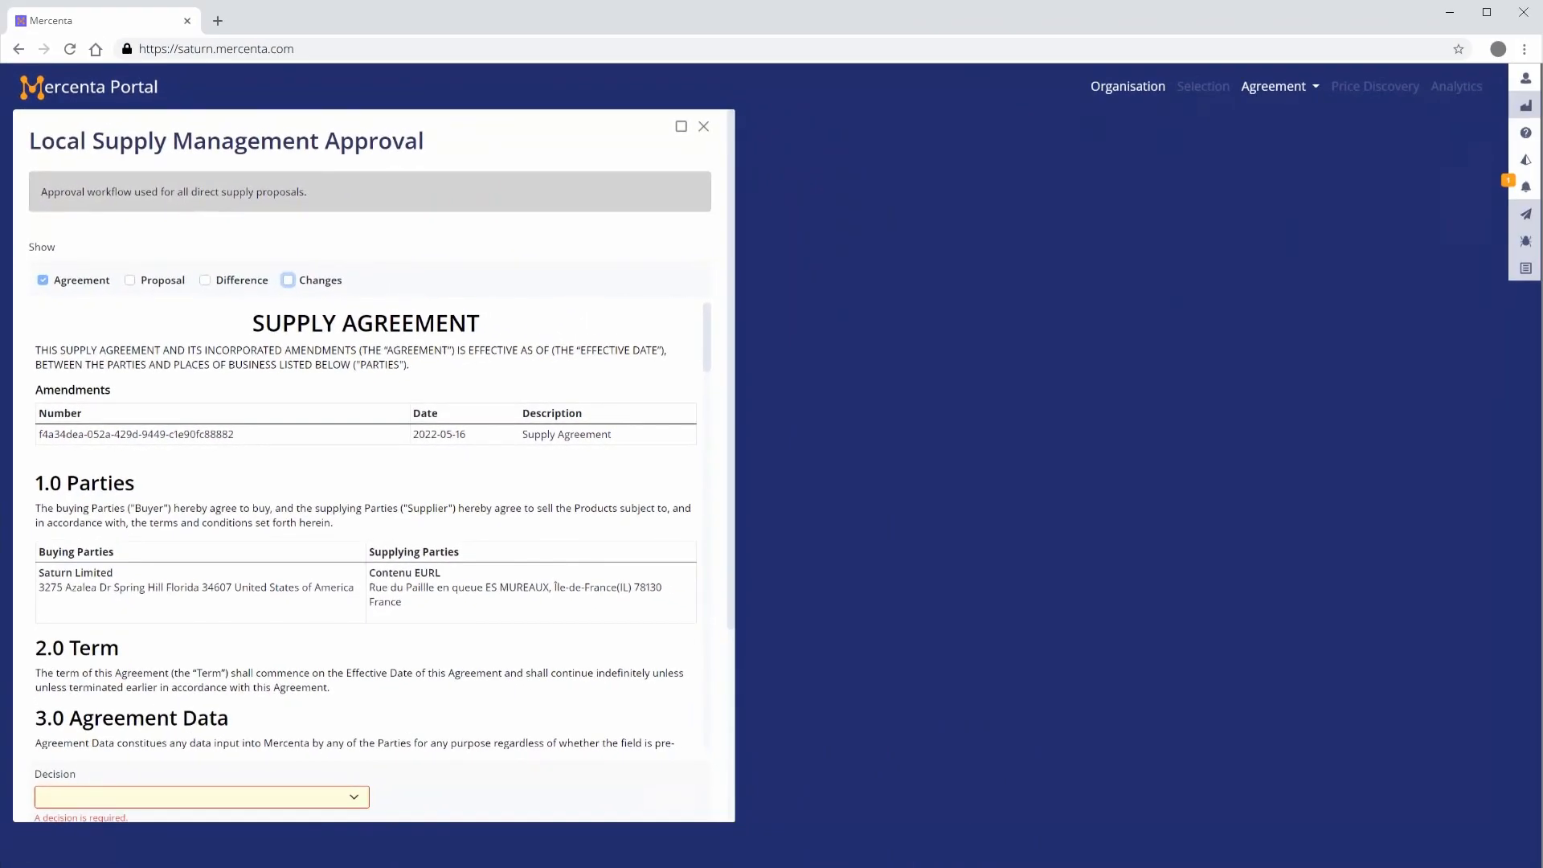
Step: Compare the Agreement, Proposal and Difference texts side by side in the enlarged approval form, then restore its size with only Difference shown
{"action": "left_click", "coordinate": [129, 279]}
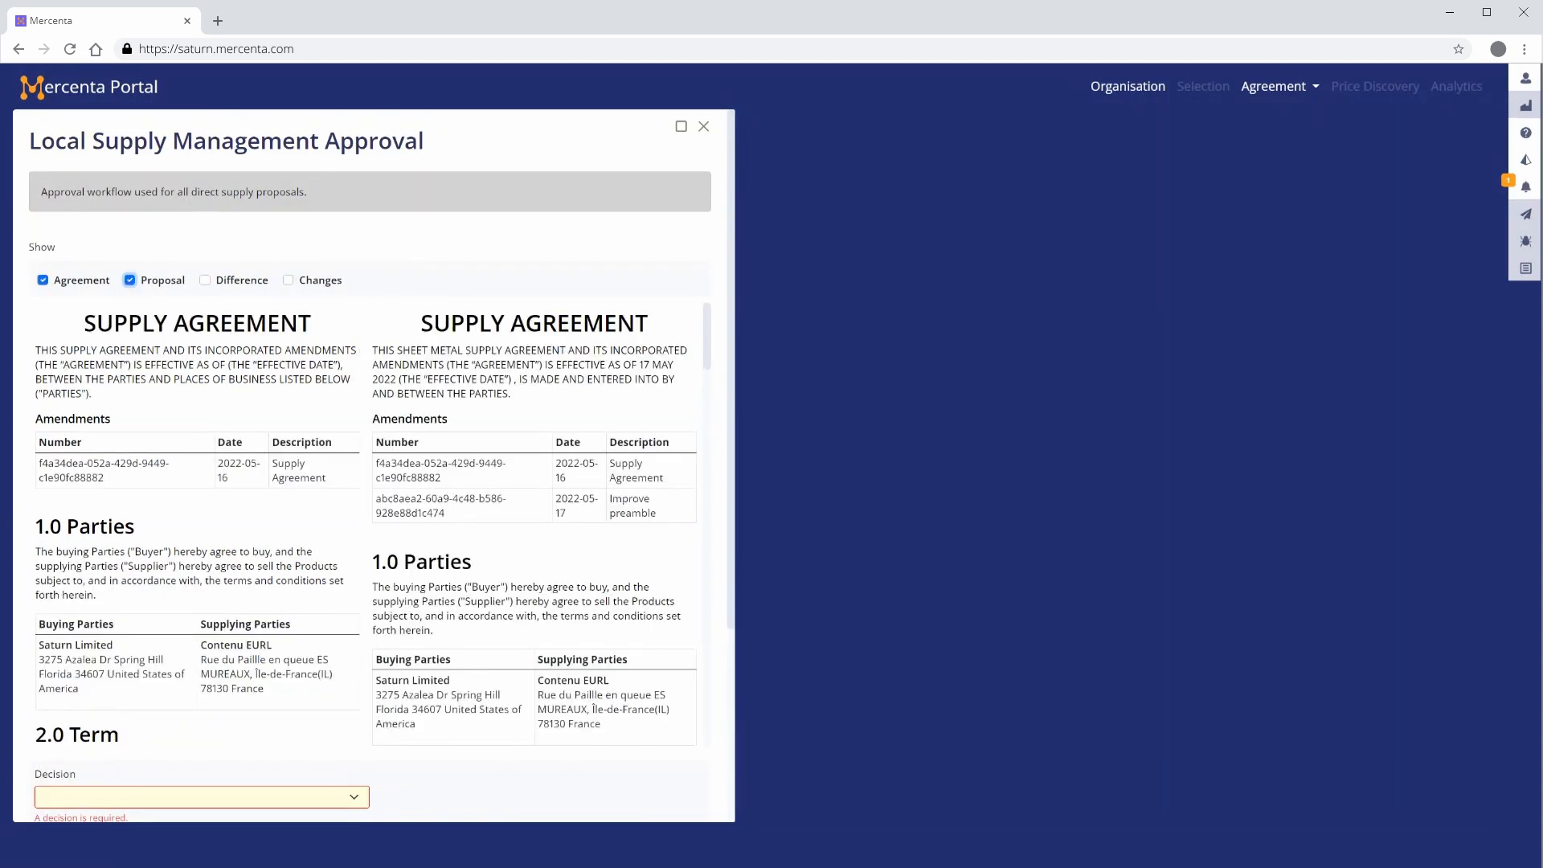
{"action": "left_click", "coordinate": [681, 127]}
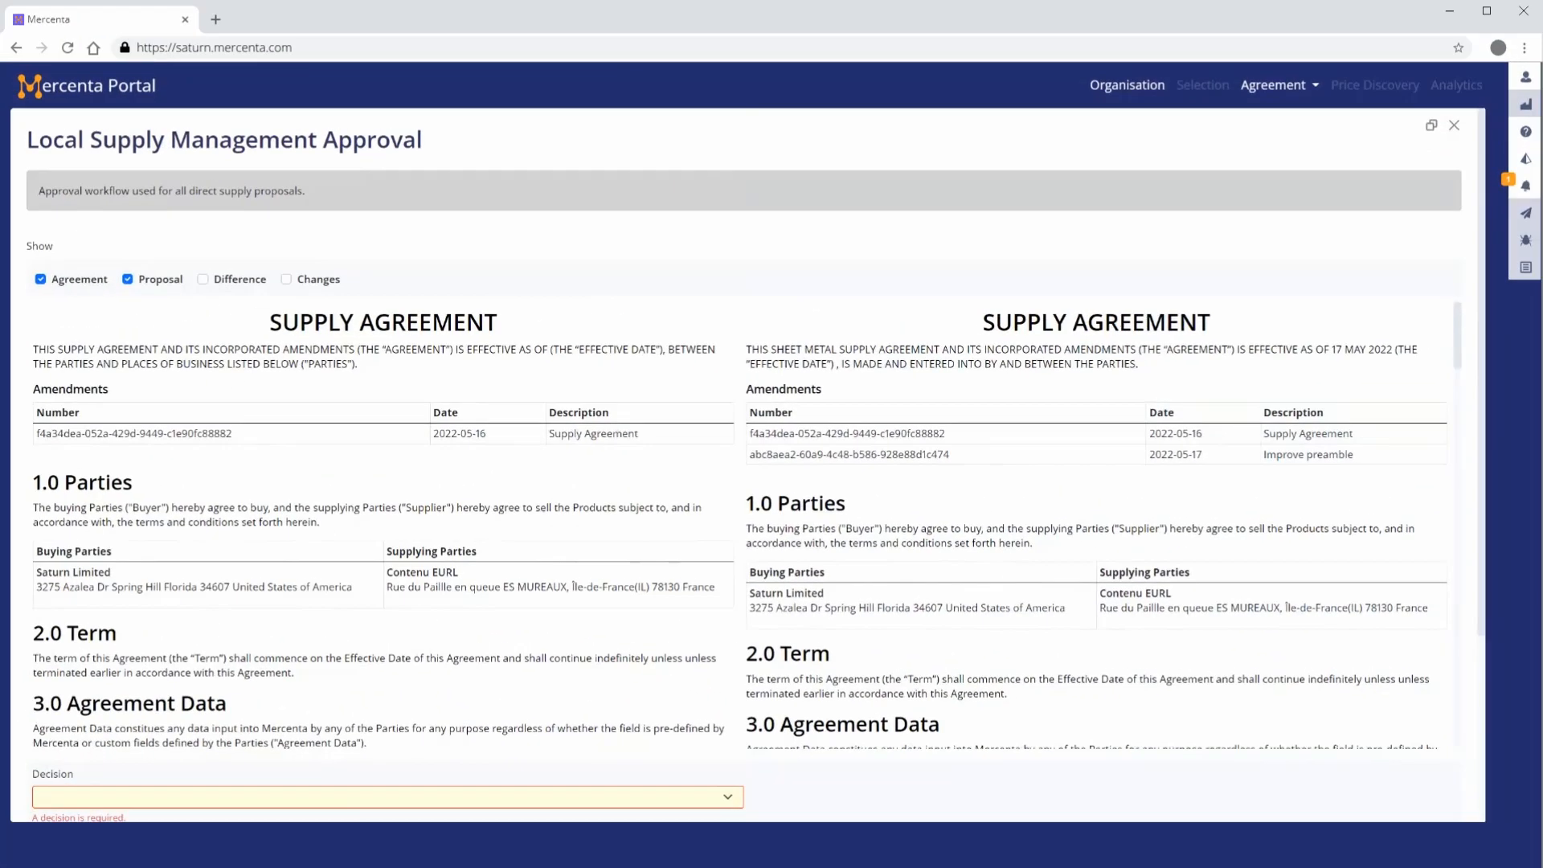
{"action": "left_click", "coordinate": [205, 280]}
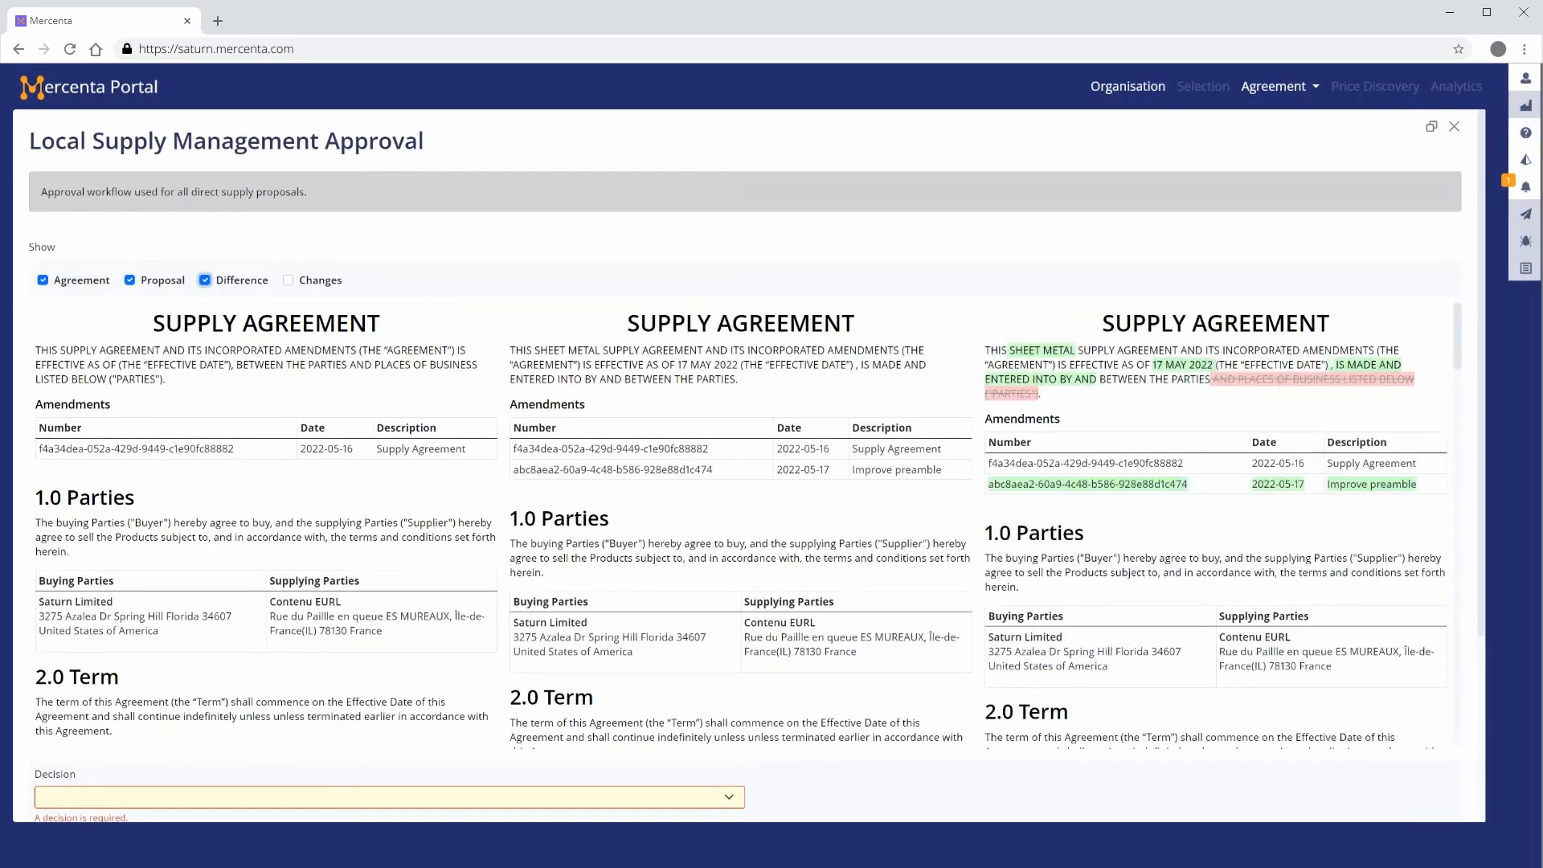
{"action": "left_click", "coordinate": [42, 281]}
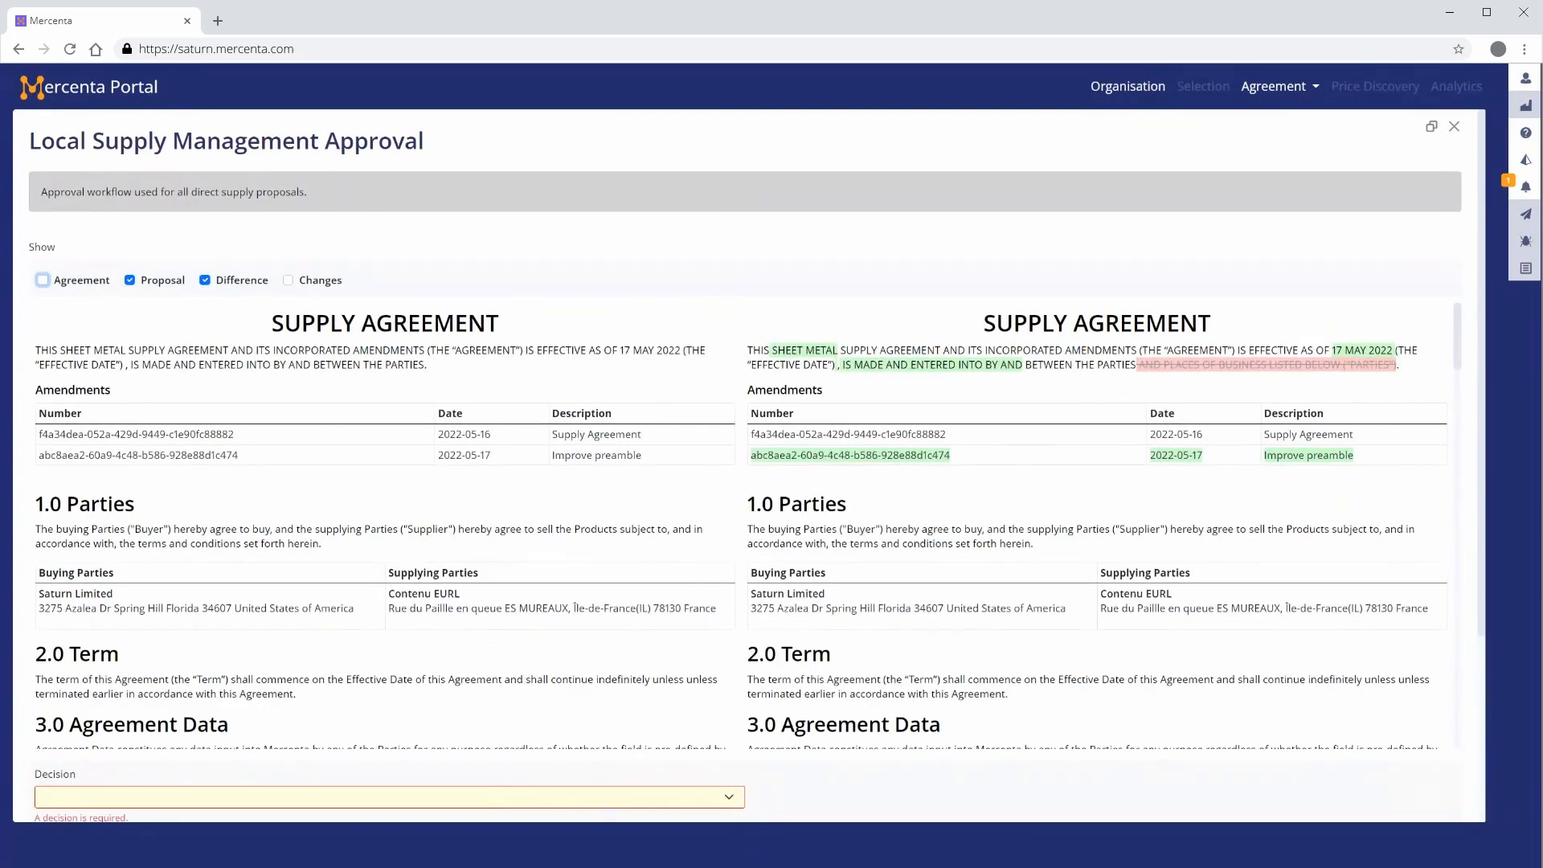
{"action": "left_click", "coordinate": [129, 280]}
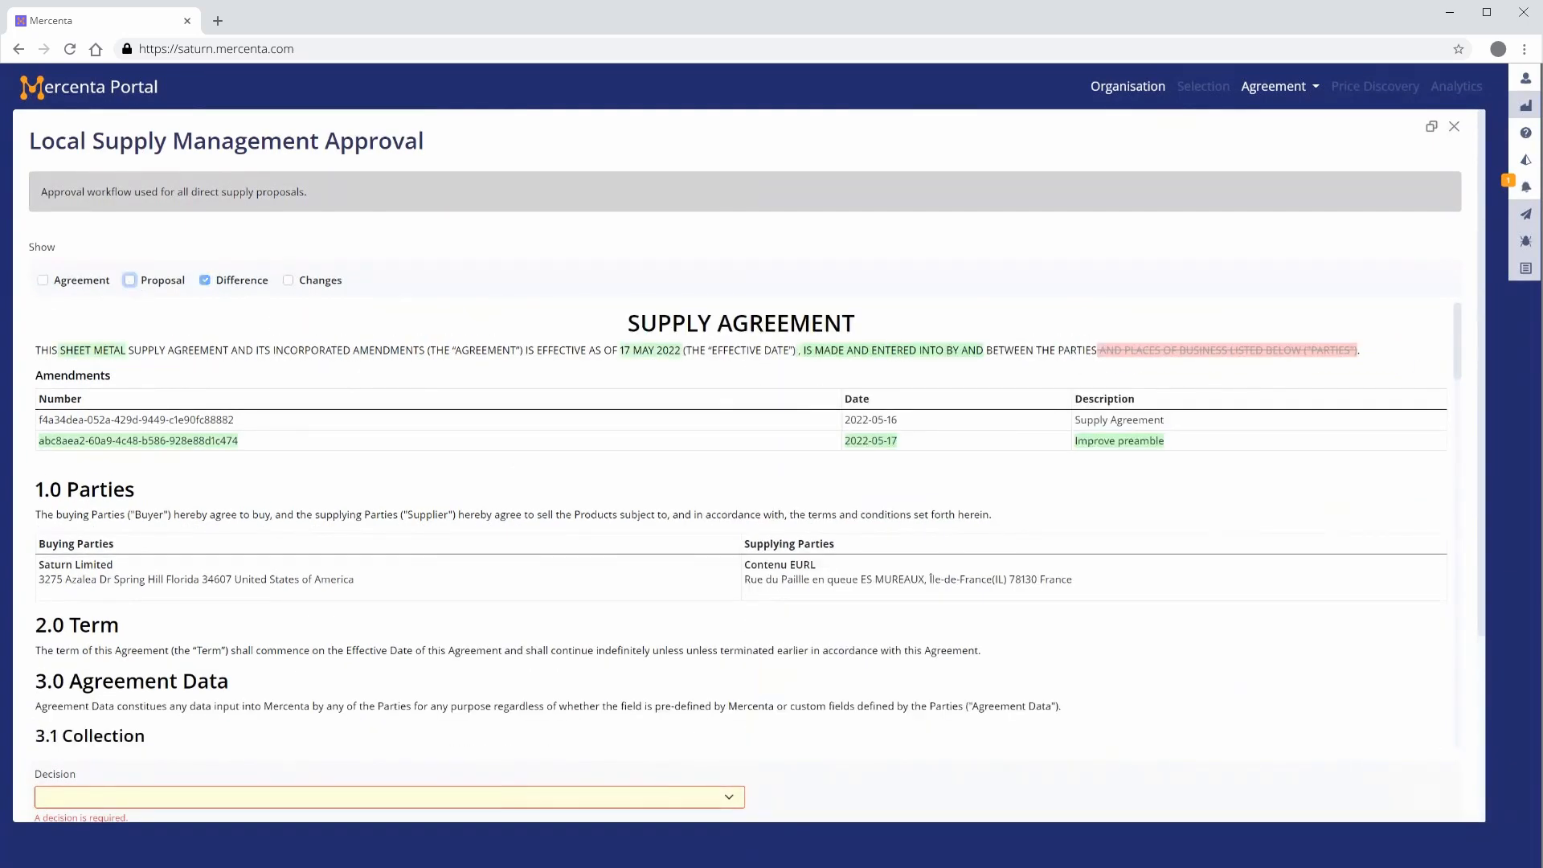
{"action": "left_click", "coordinate": [1431, 127]}
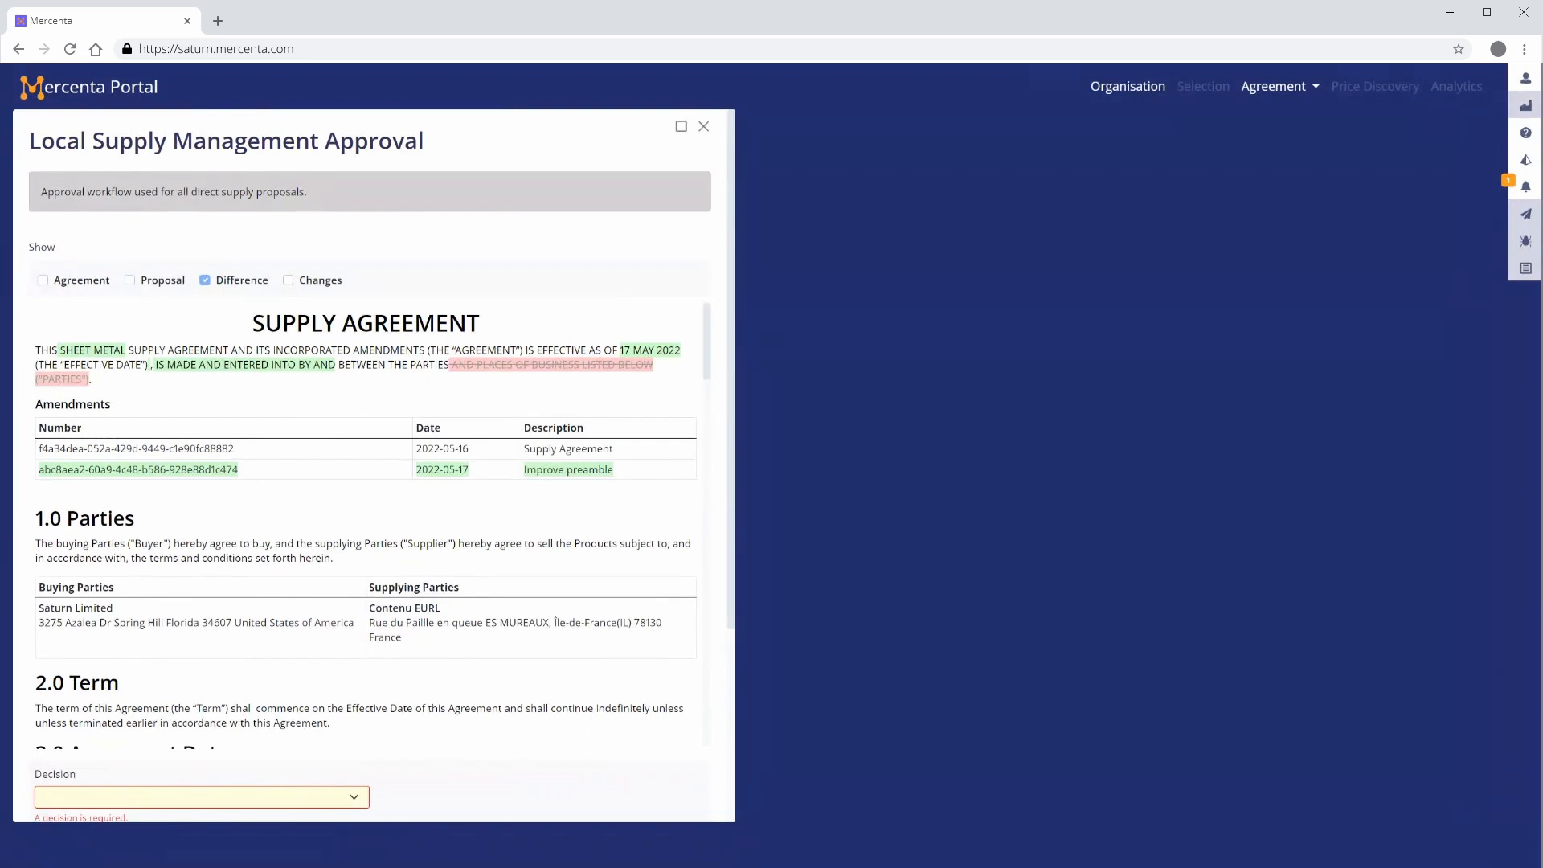
Step: Set the approval decision to Reject and start the message with "Hello" followed by a blank line
{"action": "left_click", "coordinate": [354, 797]}
{"action": "left_click", "coordinate": [353, 800]}
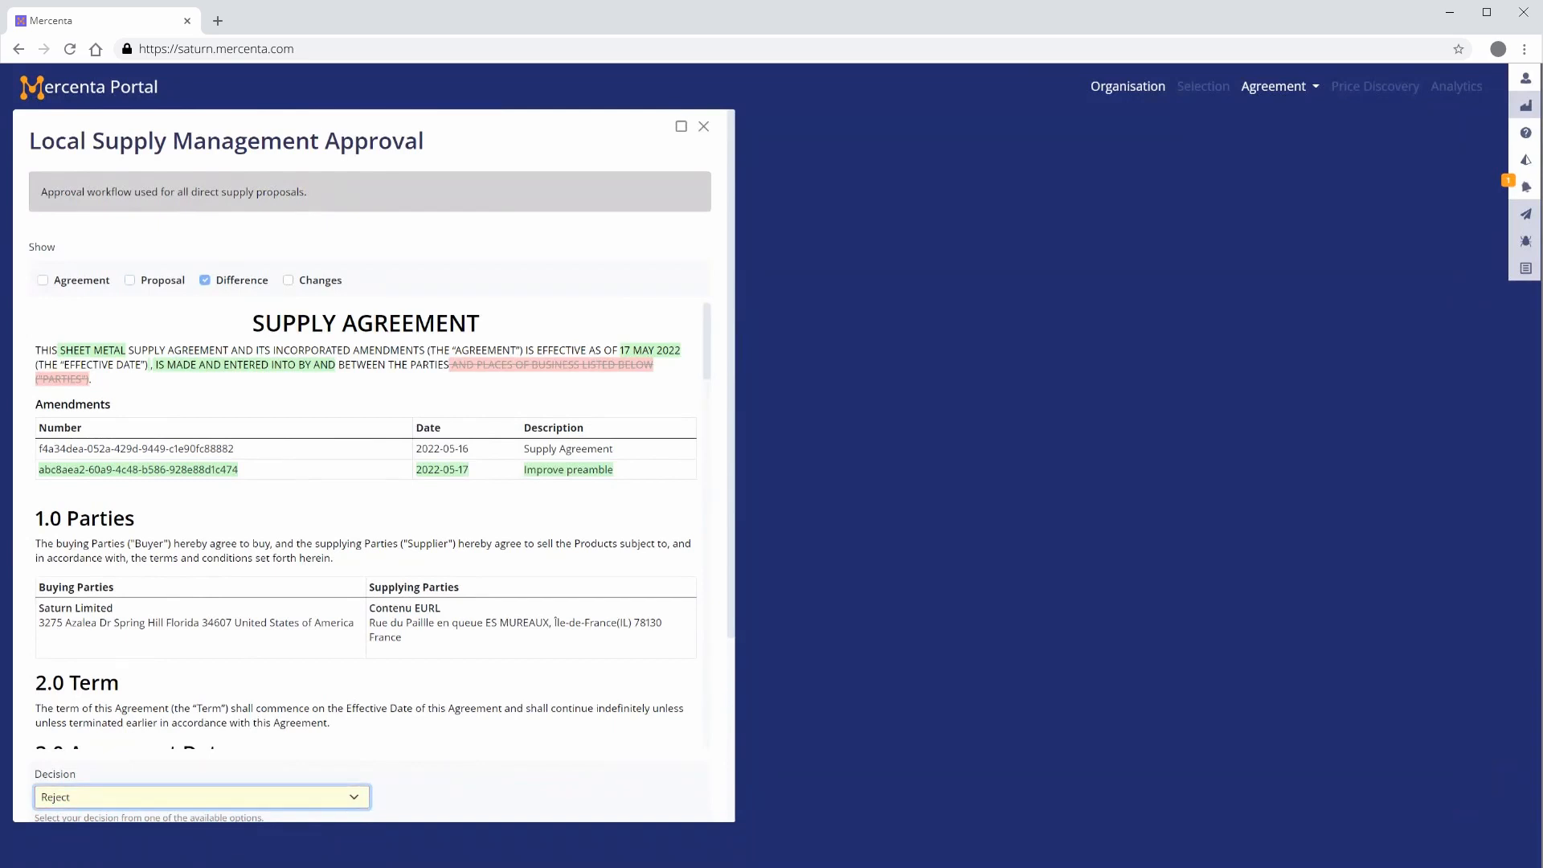
{"action": "key", "text": "Tab"}
{"action": "type", "text": "Hello"}
{"action": "key", "text": "Return"}
{"action": "key", "text": "Return"}
Step: Continue the message with "I've rejected this proposal because the legal text should include the parties in the preamble. Please correct this issue and resubmit for approval."
{"action": "type", "text": "I've reject"}
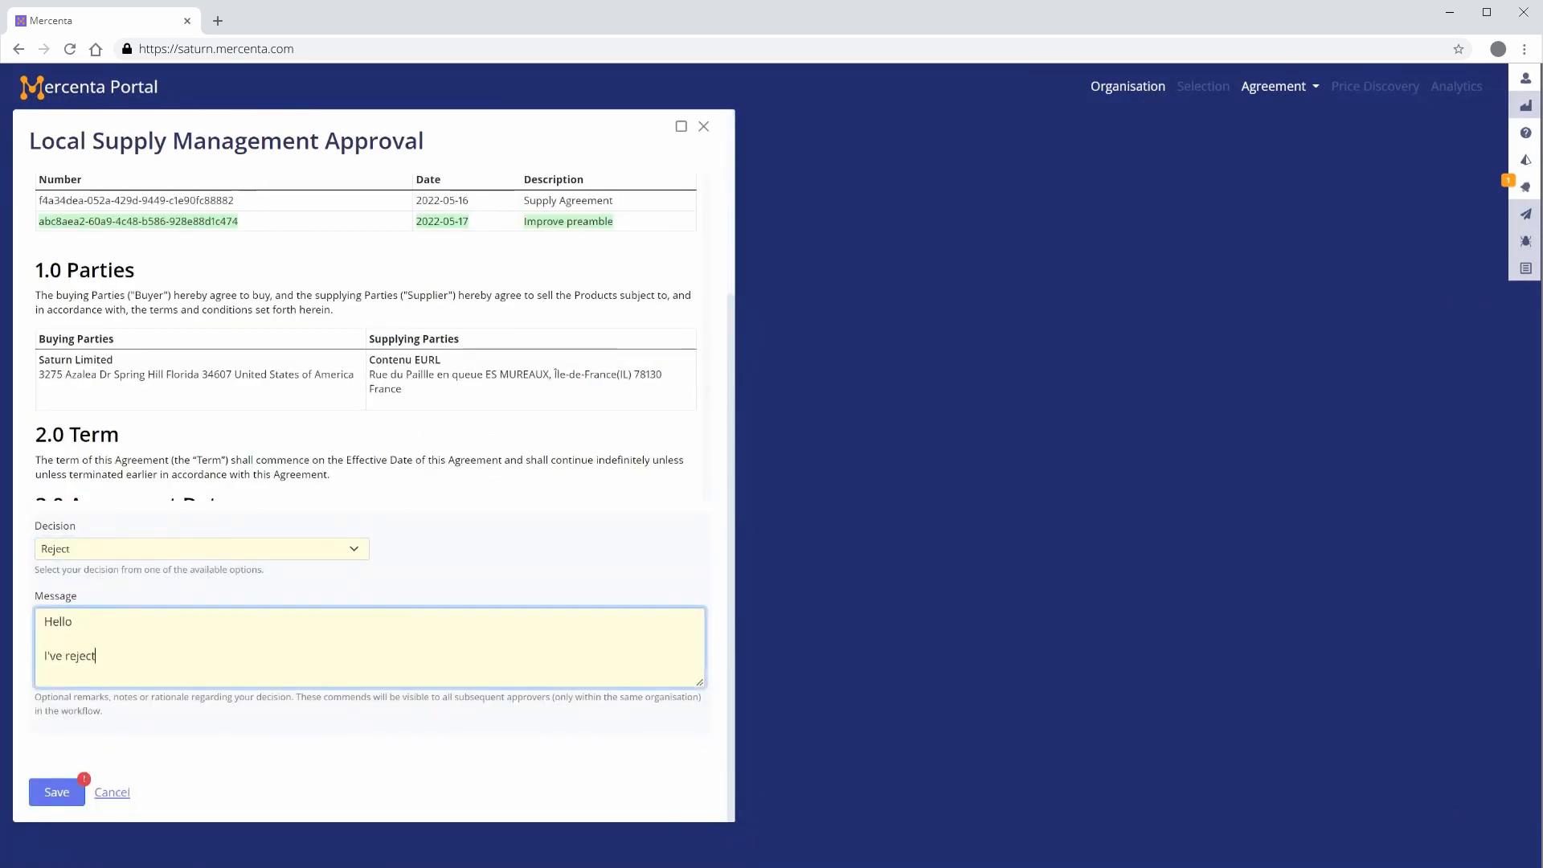
{"action": "type", "text": "ed this proposal because the legal t"}
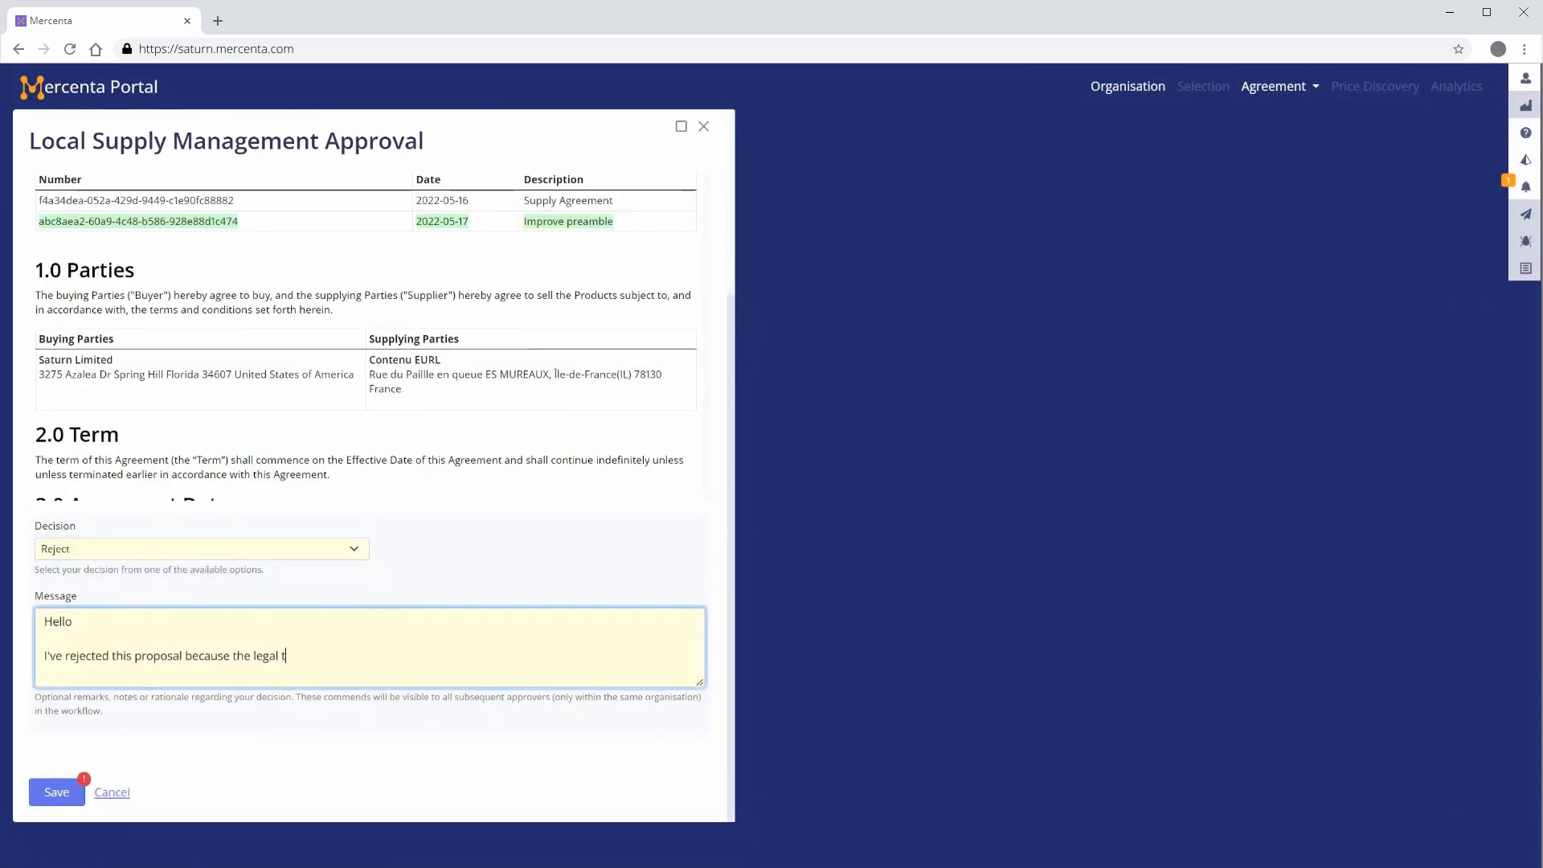
{"action": "type", "text": "ext should include the parties in the "}
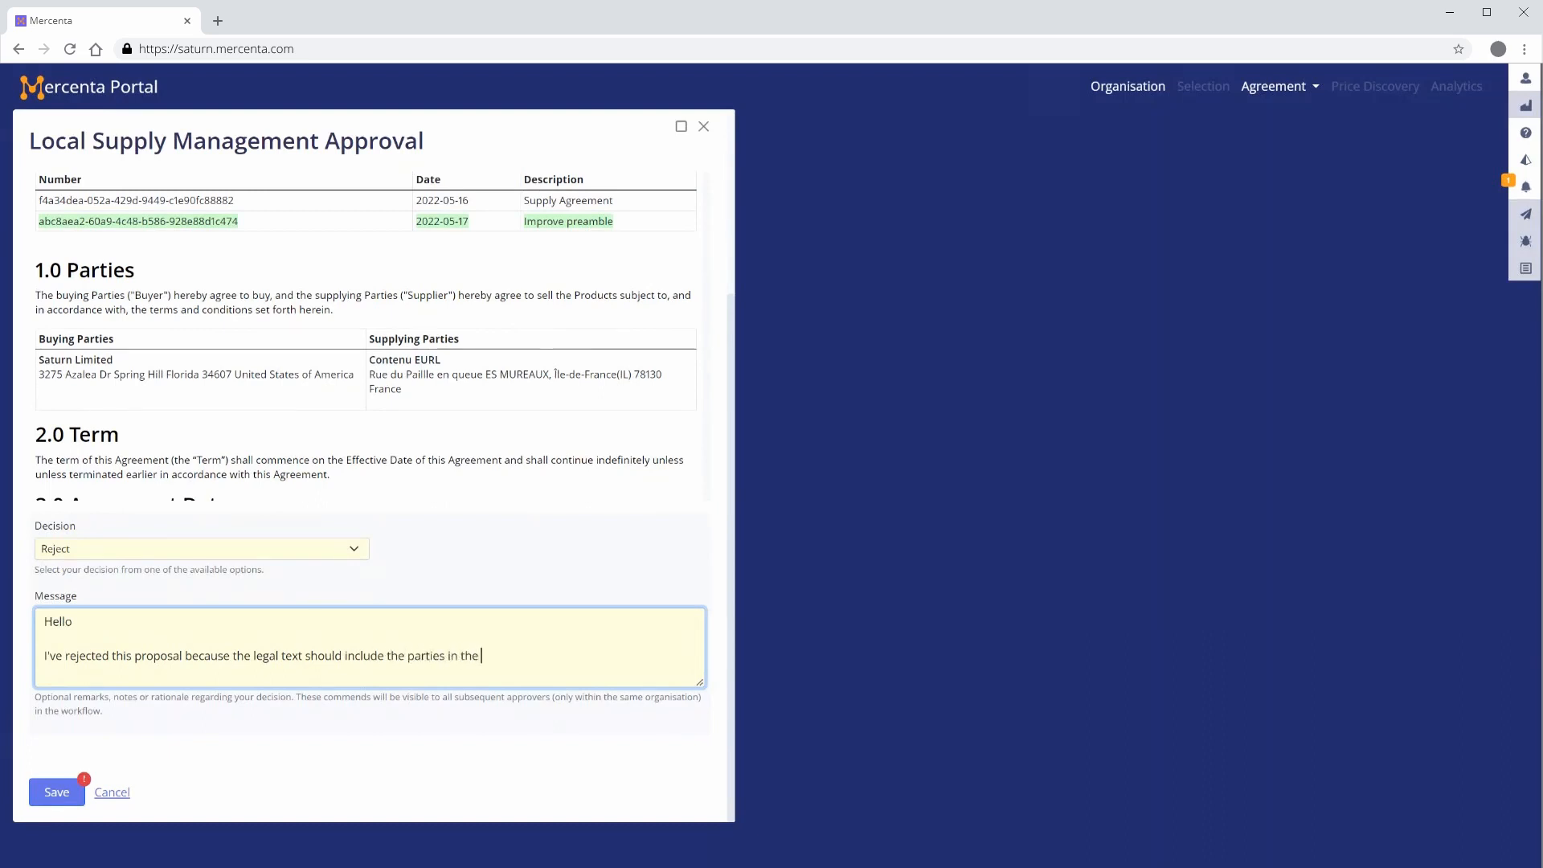
{"action": "type", "text": "preamble. Please correct this issue and "}
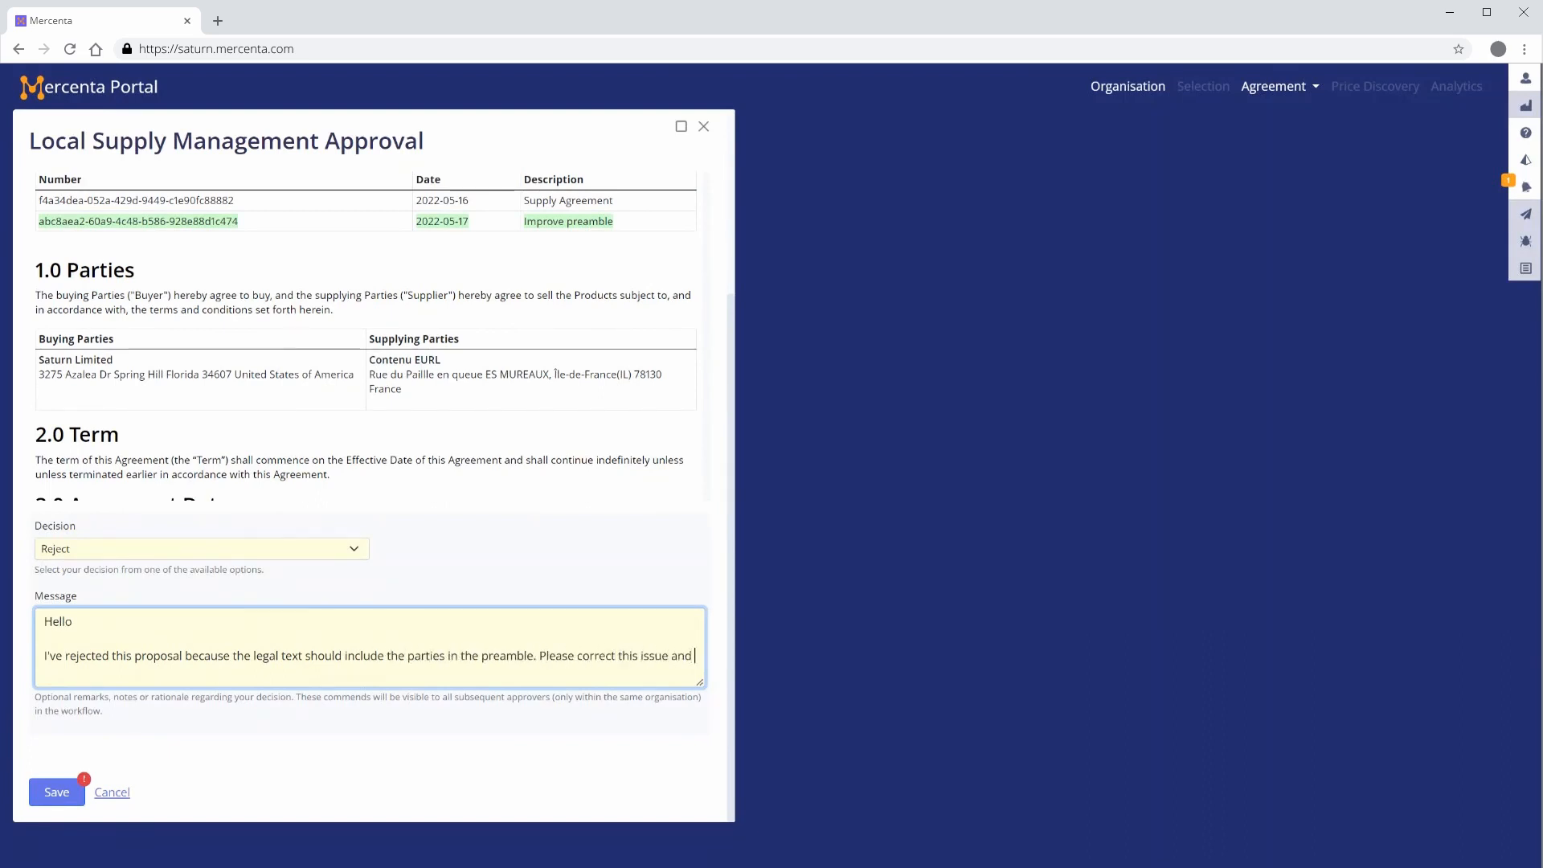
{"action": "type", "text": "resubmit for approval."}
Step: End the message with "Thanks" and the approver's first name on separate paragraphs, and save the decision
{"action": "key", "text": "Return"}
{"action": "key", "text": "Return"}
{"action": "type", "text": "Thanks"}
{"action": "key", "text": "Return"}
{"action": "key", "text": "Return"}
{"action": "type", "text": "Will"}
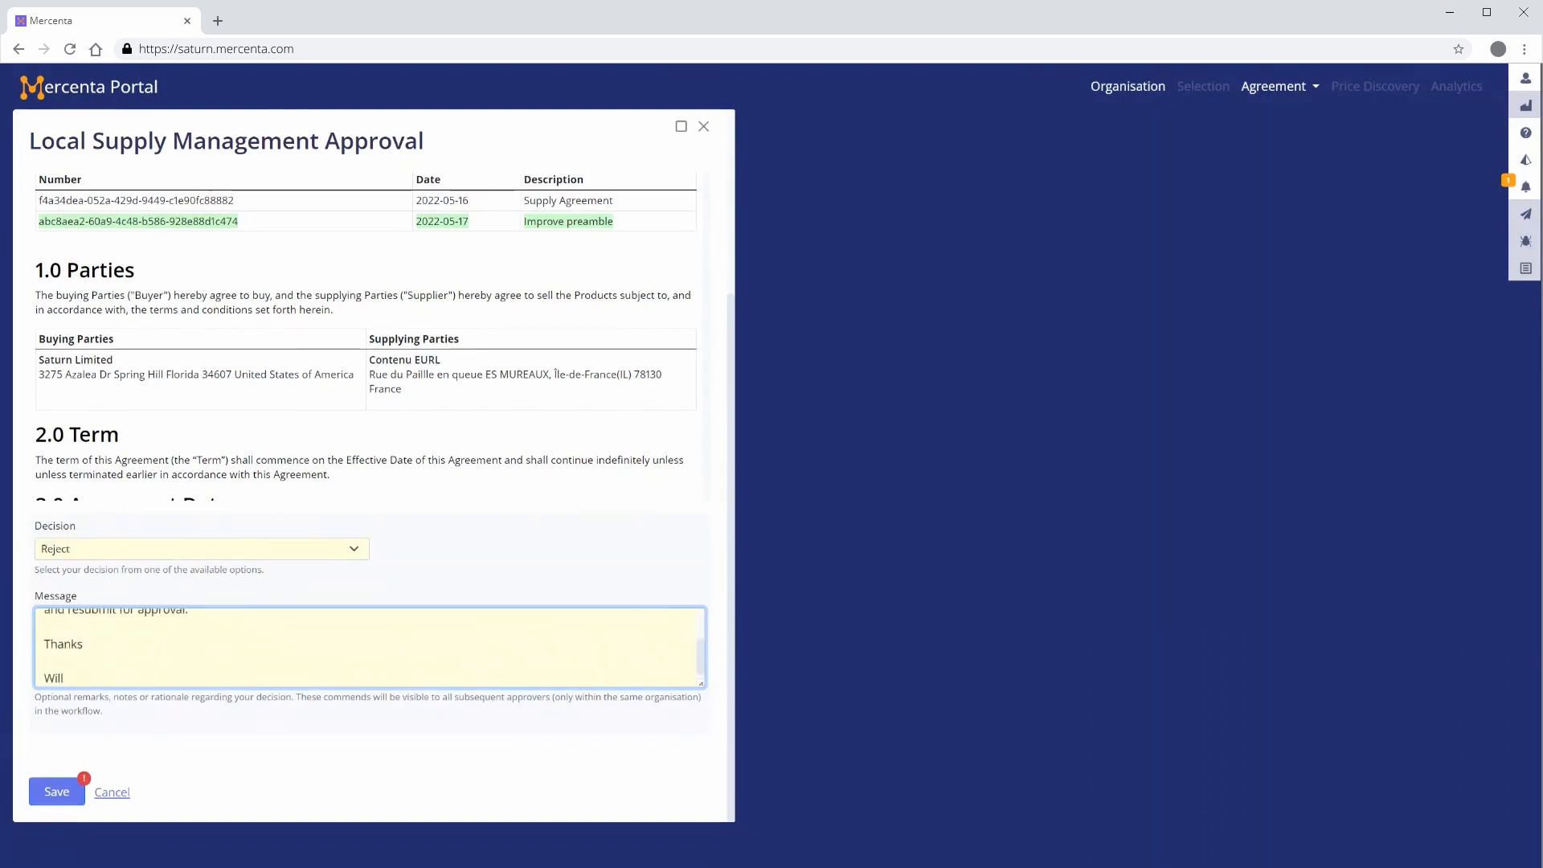
{"action": "left_click", "coordinate": [54, 794]}
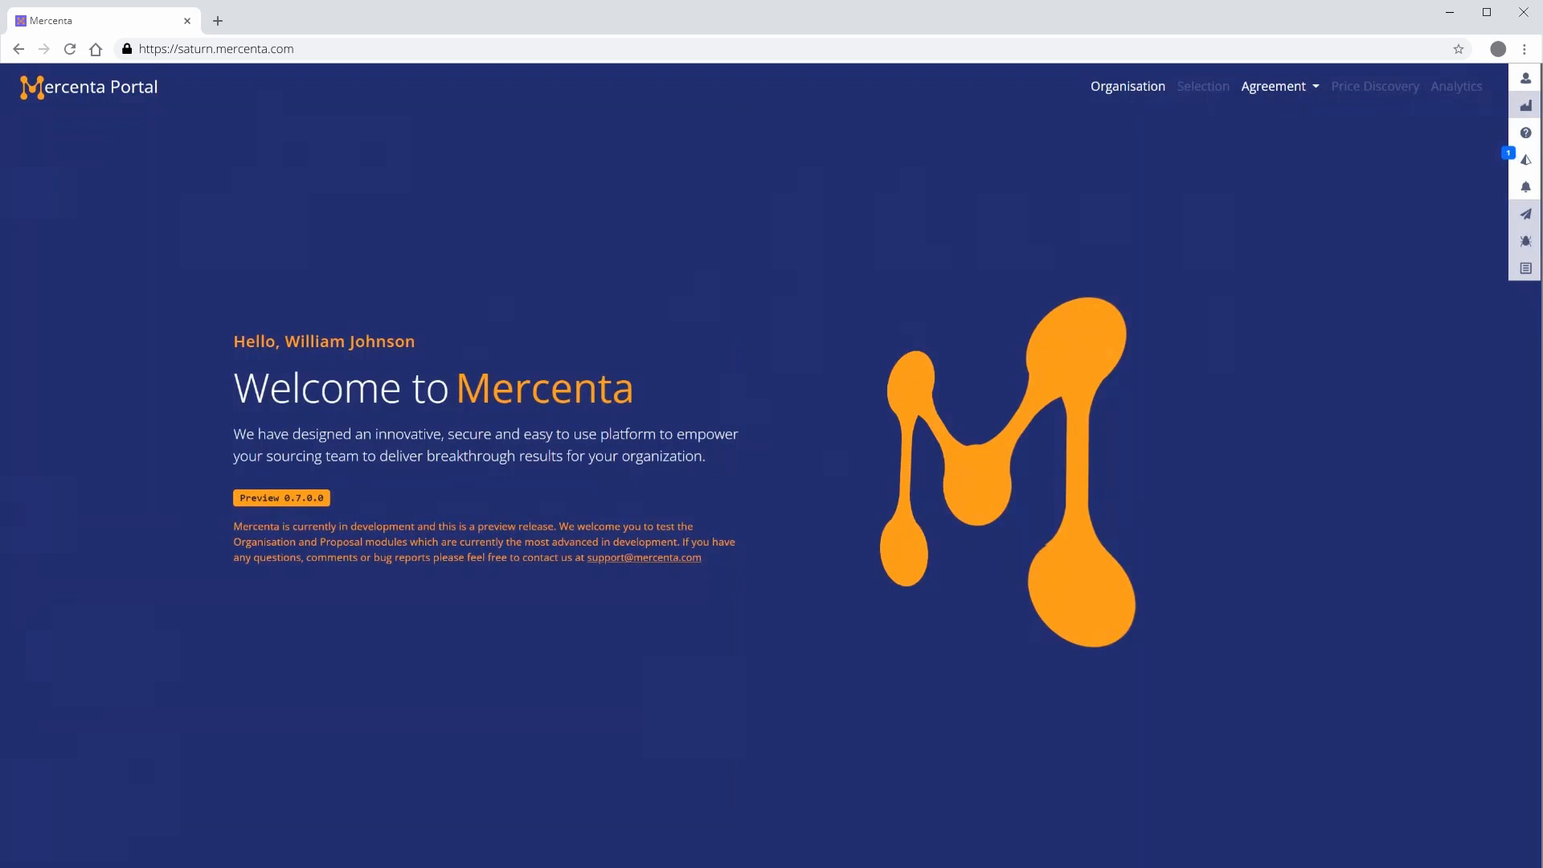
Step: Open the approval progress of the rejected "Improve preamble" proposal from the ACME Supply Agreement
{"action": "left_click", "coordinate": [1278, 86]}
{"action": "left_click", "coordinate": [1197, 122]}
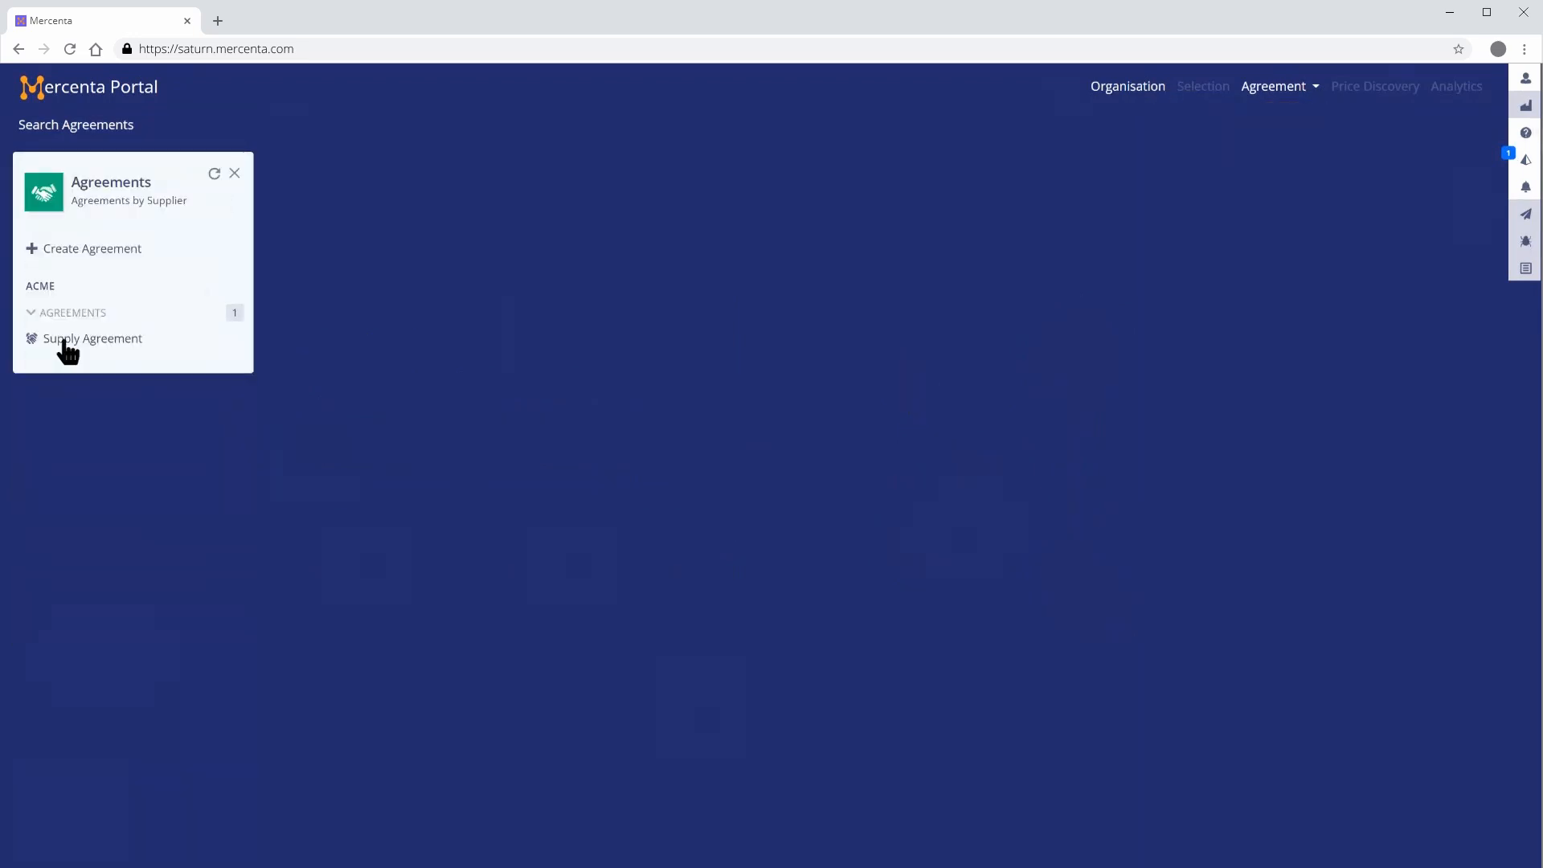
{"action": "left_click", "coordinate": [67, 340]}
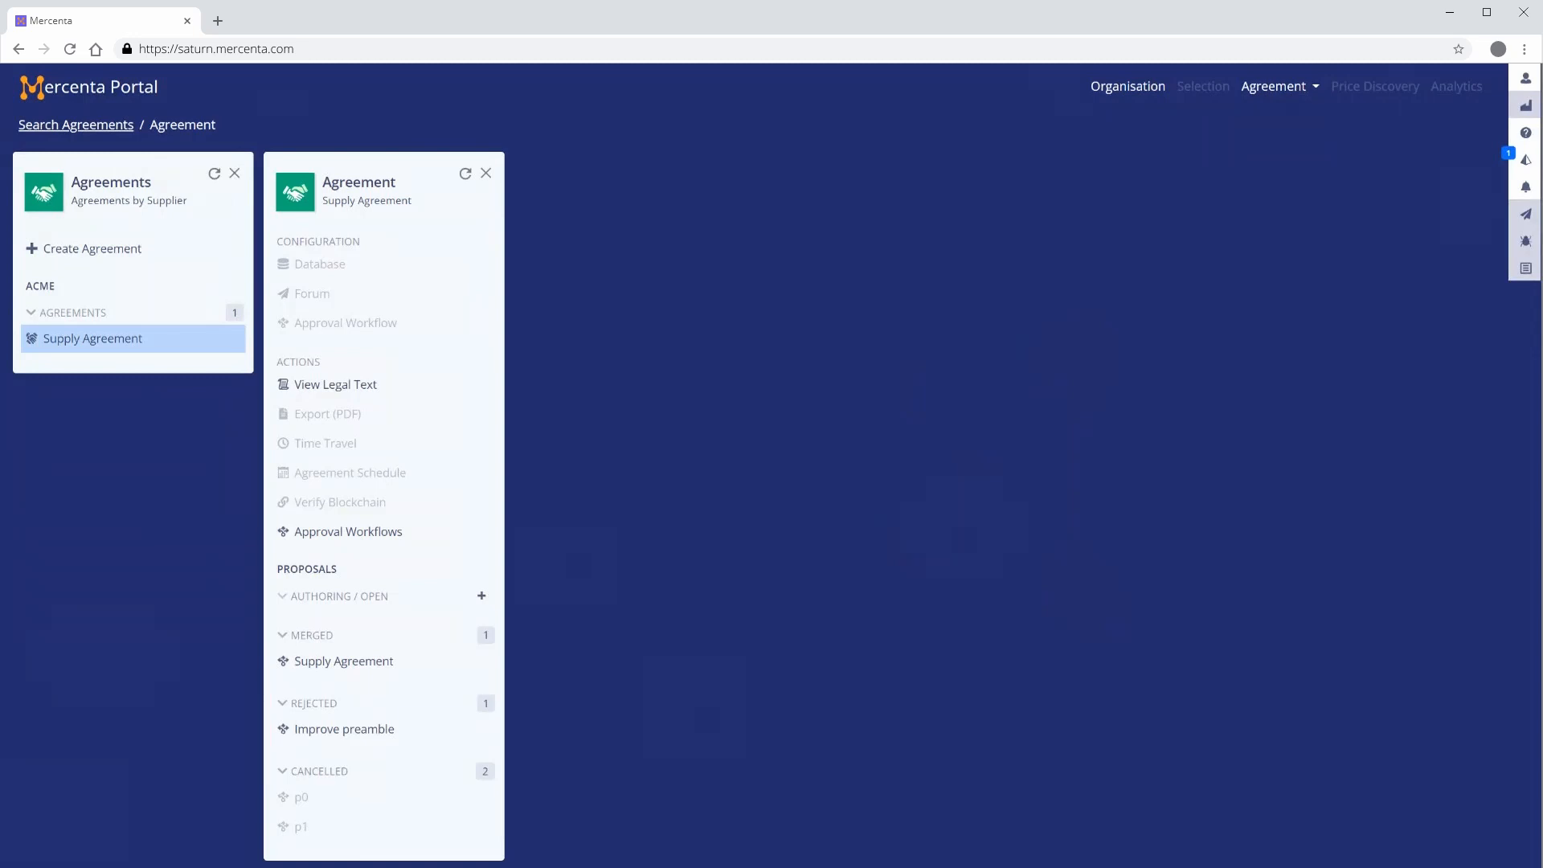
{"action": "left_click", "coordinate": [311, 731]}
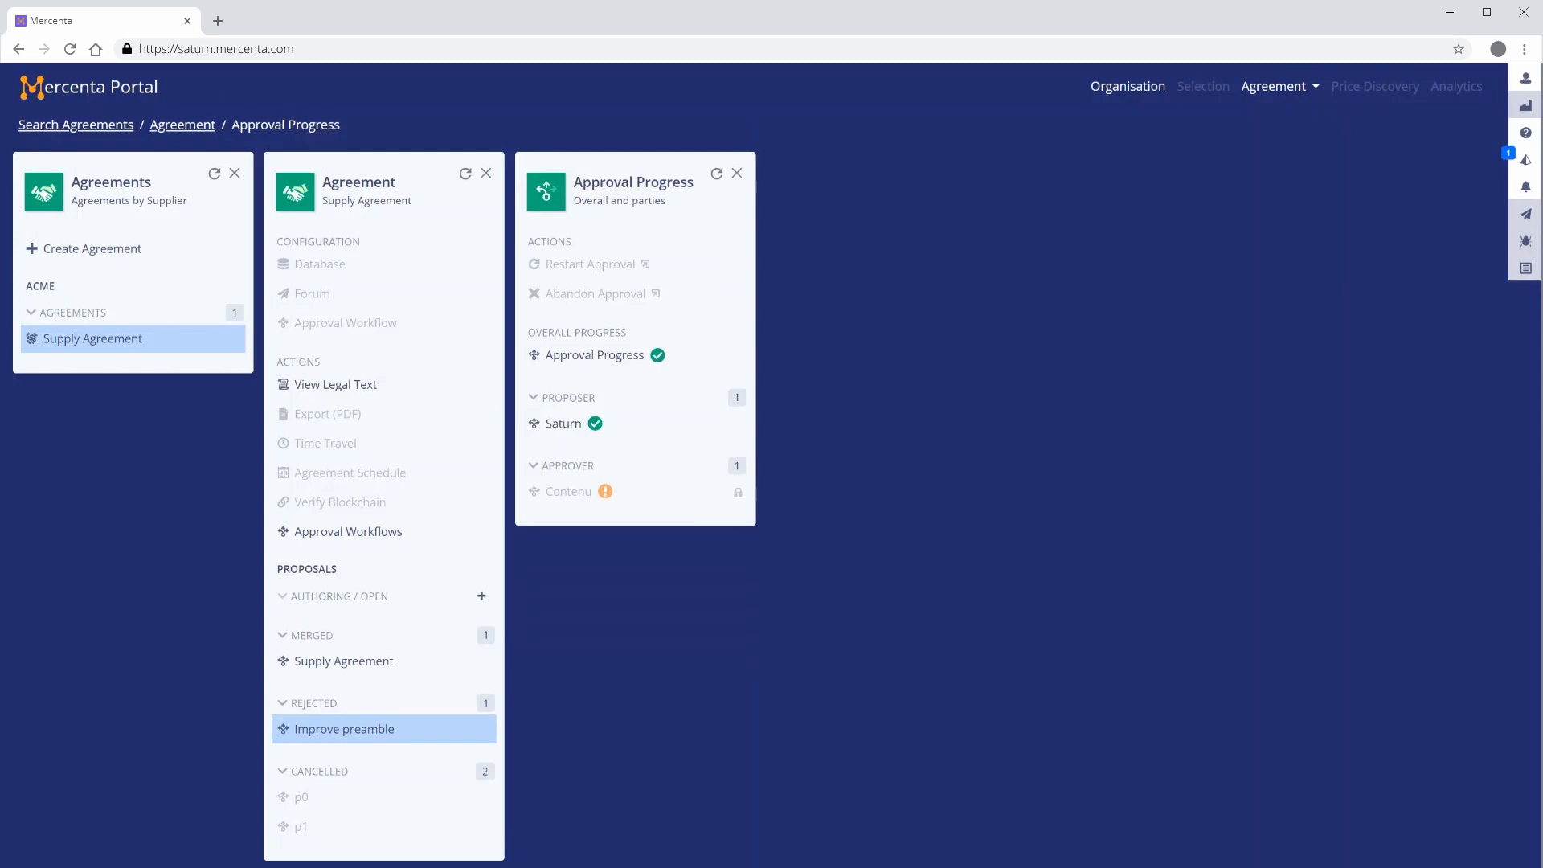
Step: Review the executed steps of the proposal's overall approval progress, close them, and open the proposer Saturn's approval progress
{"action": "left_click", "coordinate": [572, 360]}
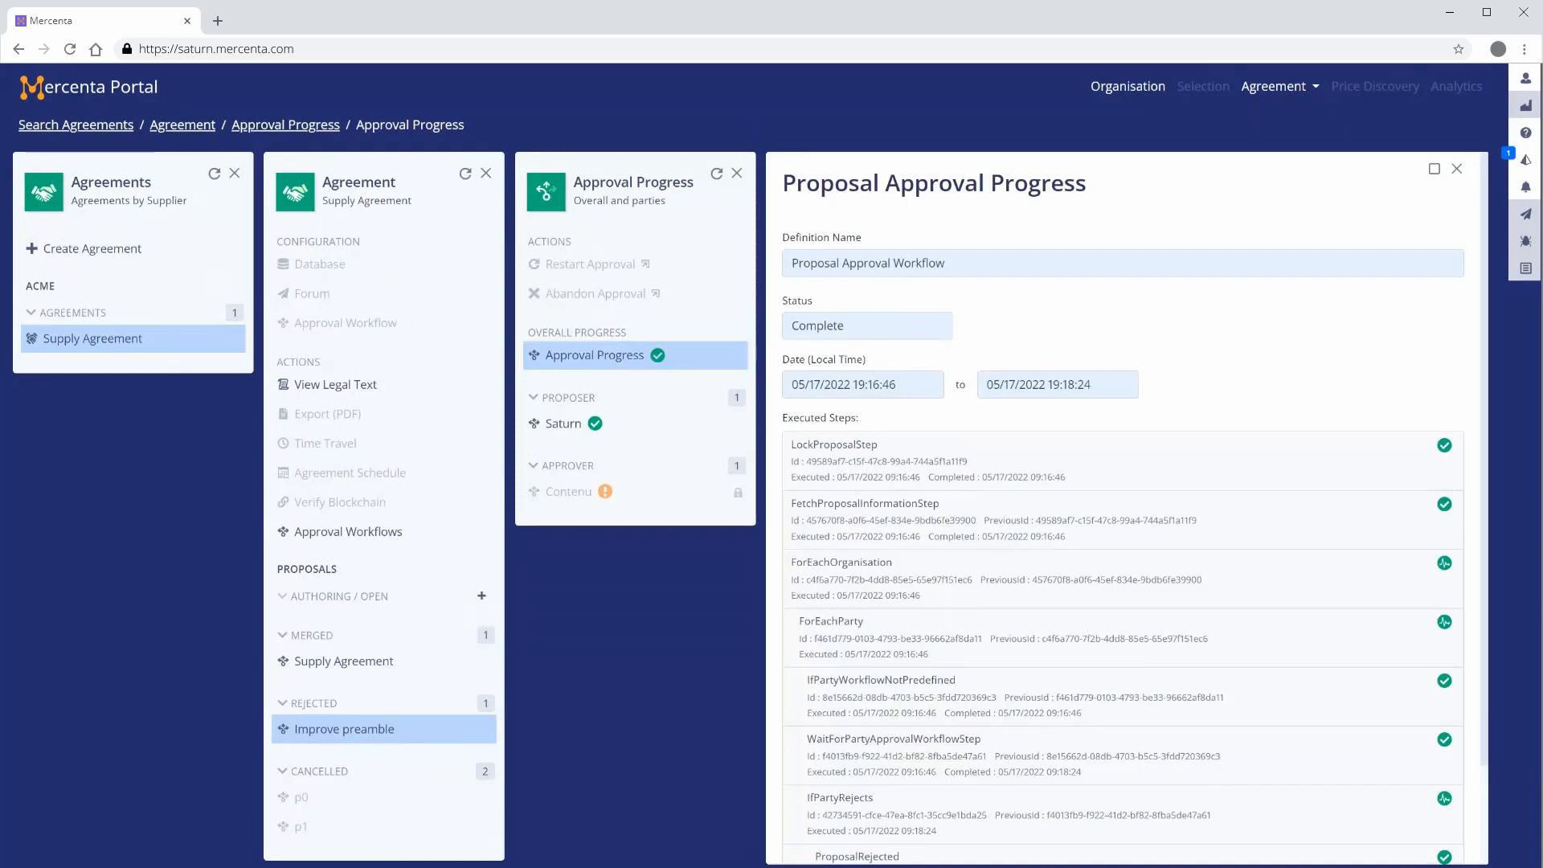
{"action": "scroll", "coordinate": [1125, 506], "scroll_direction": "down", "scroll_amount": 2}
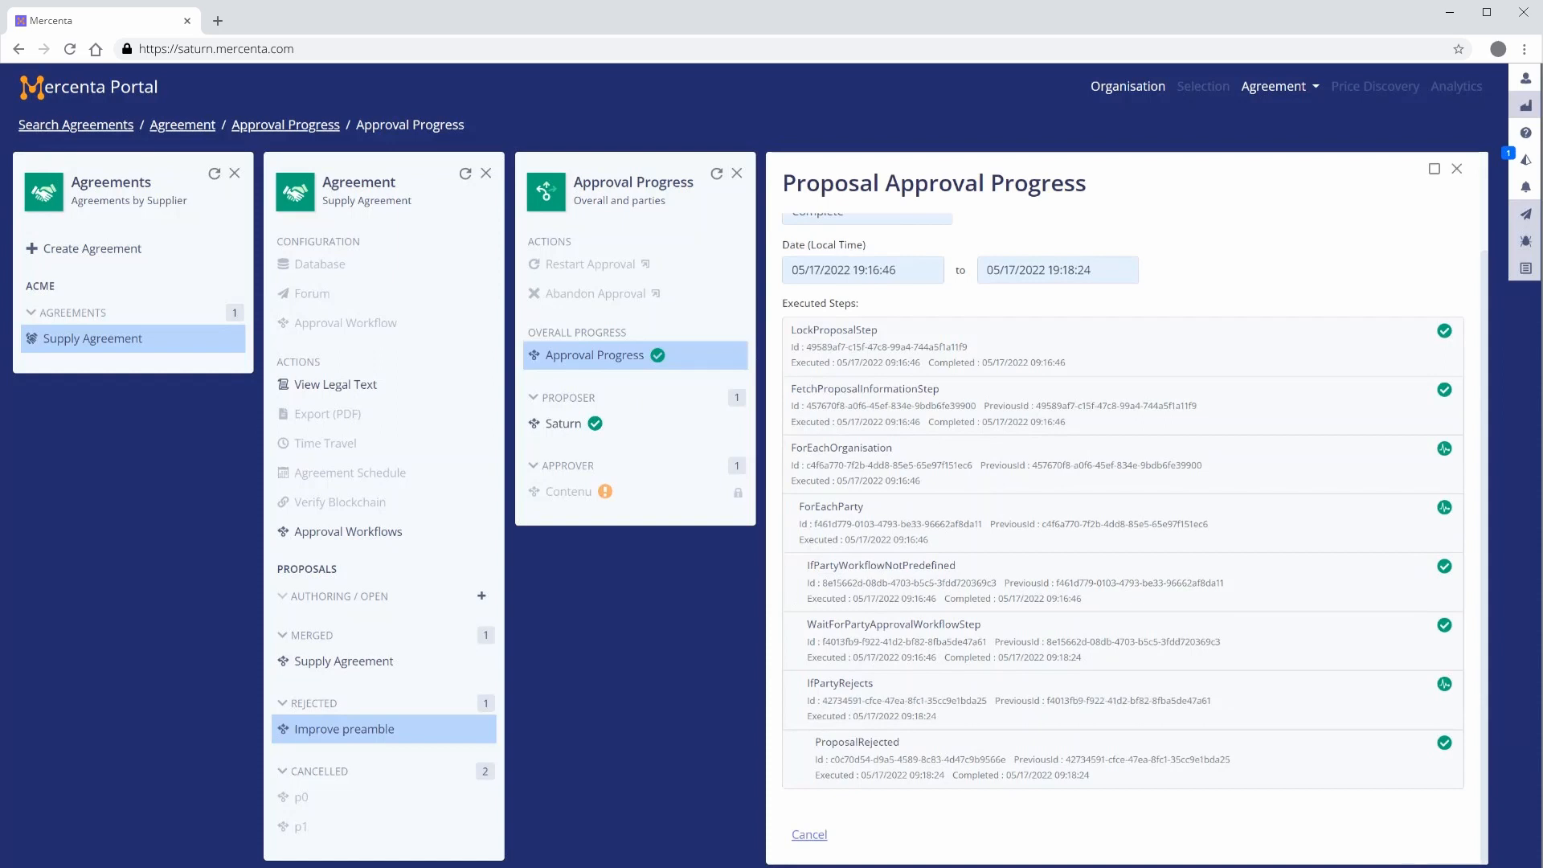
{"action": "left_click", "coordinate": [808, 834]}
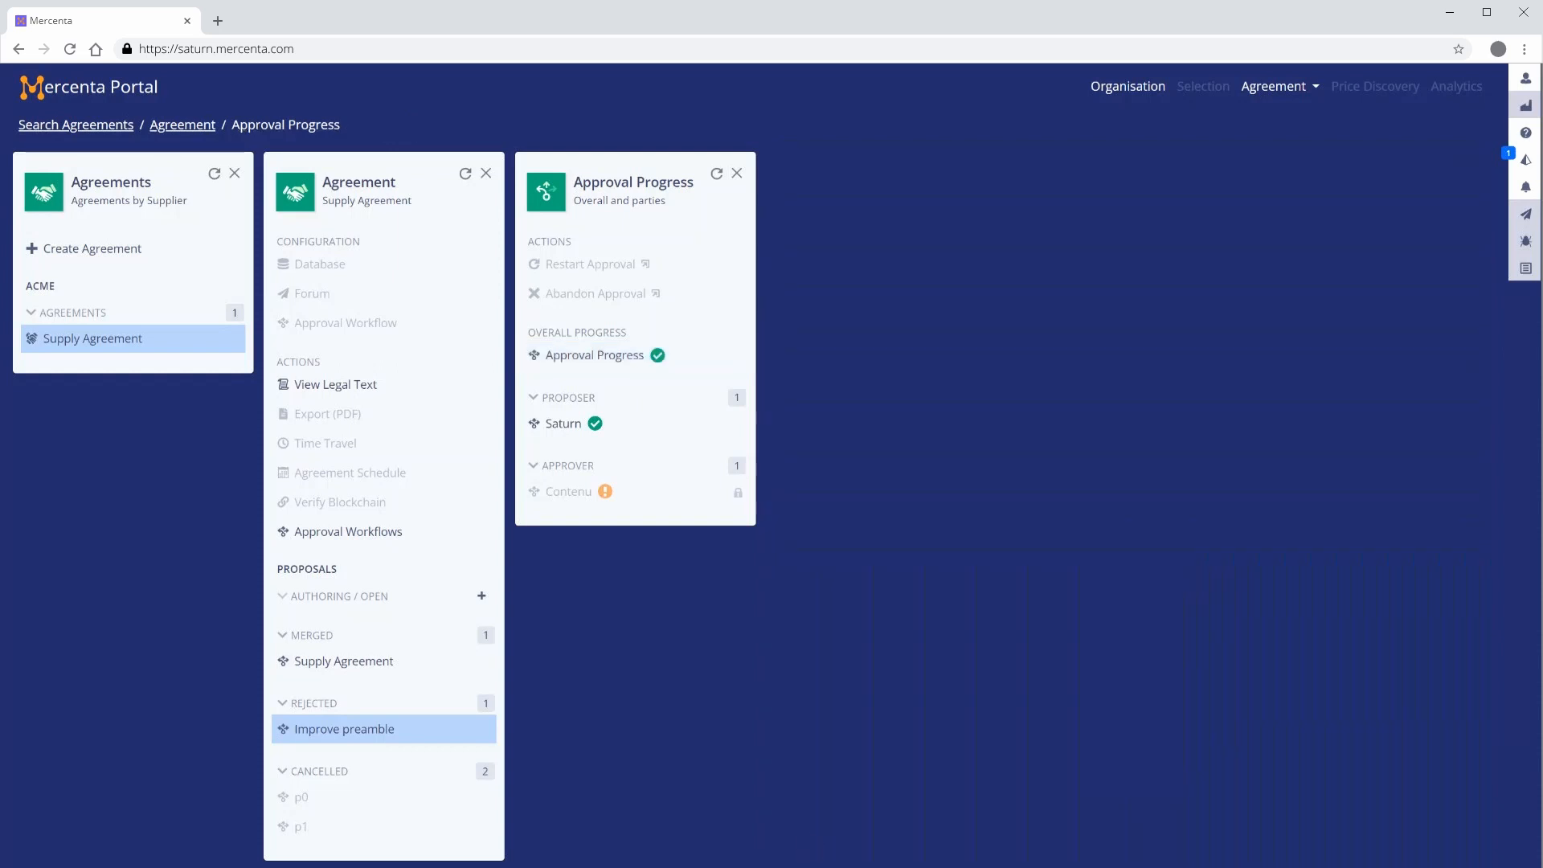
{"action": "left_click", "coordinate": [559, 425]}
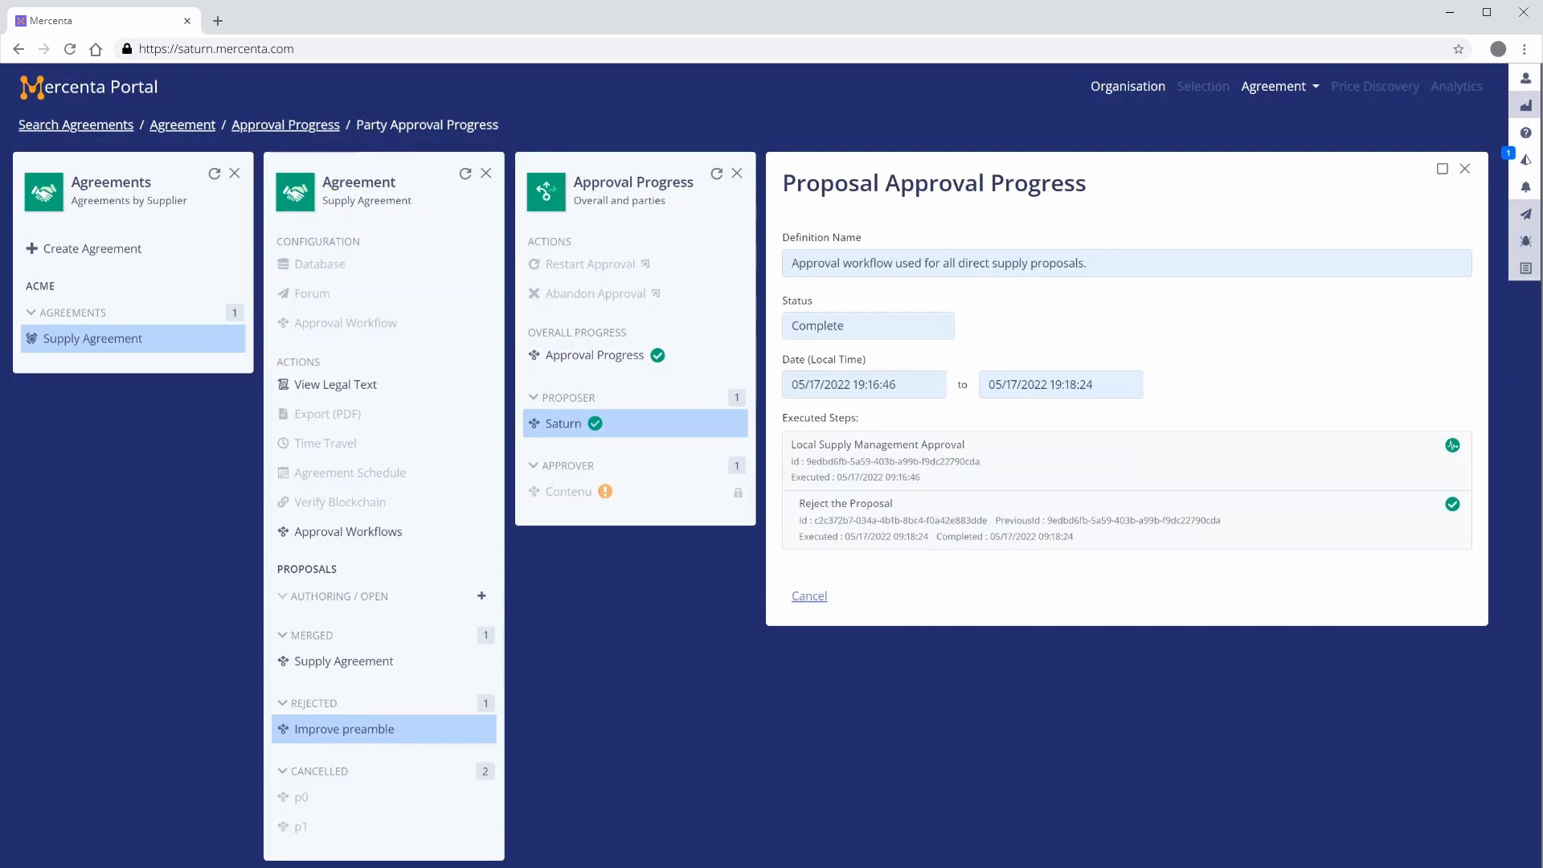